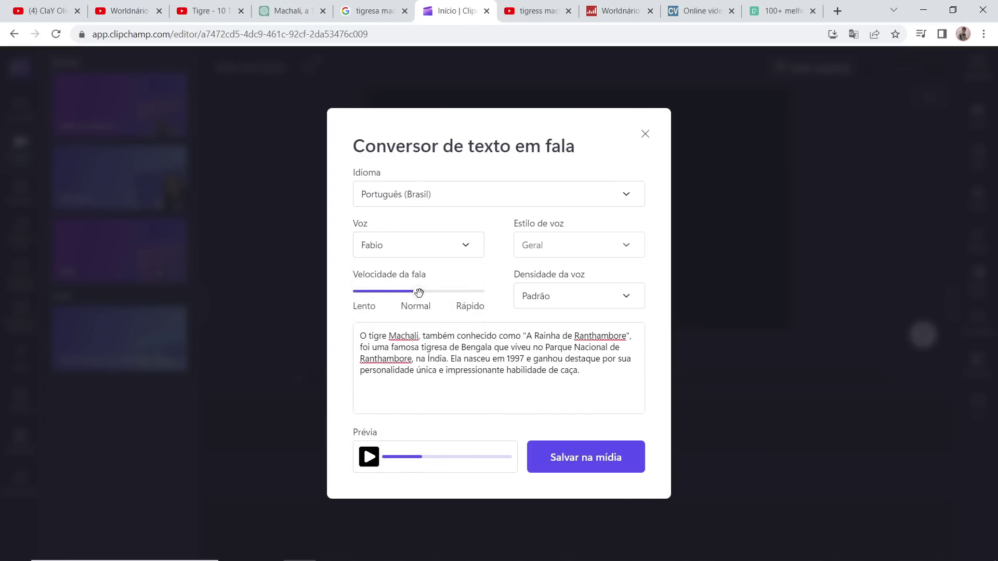
- Set the voice density of the Fabio narration about the tiger Machali to Alta
left_click(561, 297)
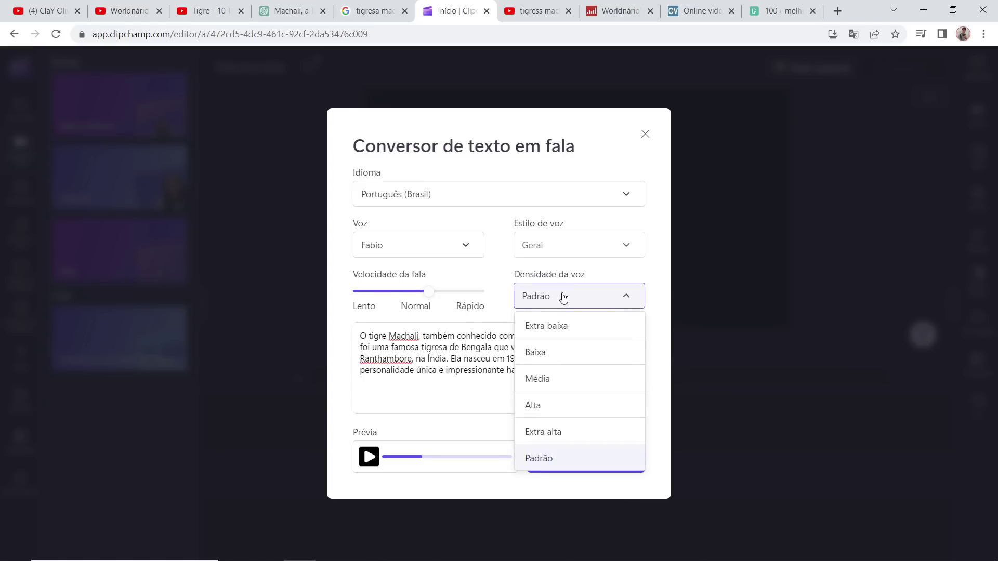
left_click(550, 406)
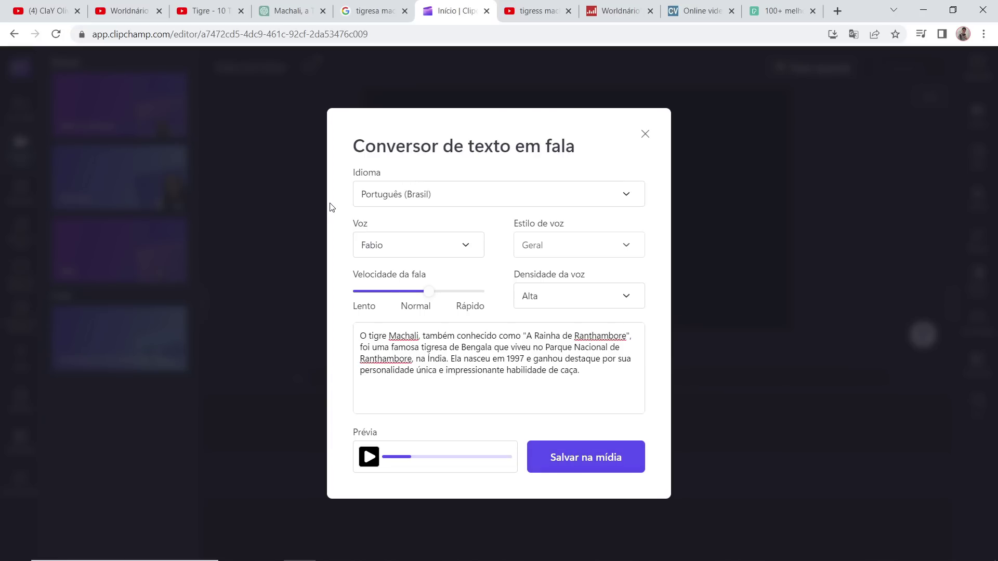
left_click(44, 9)
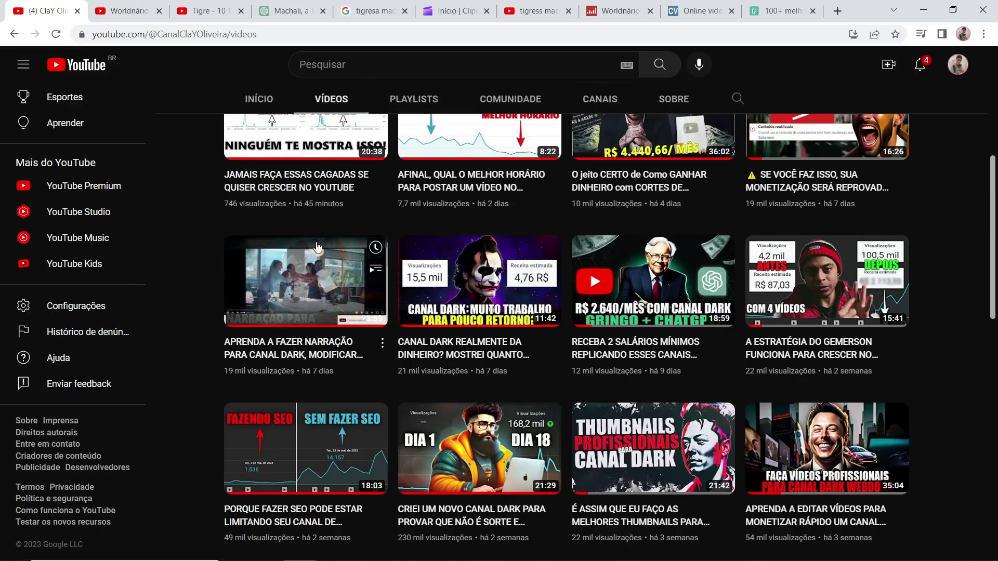
left_click(448, 8)
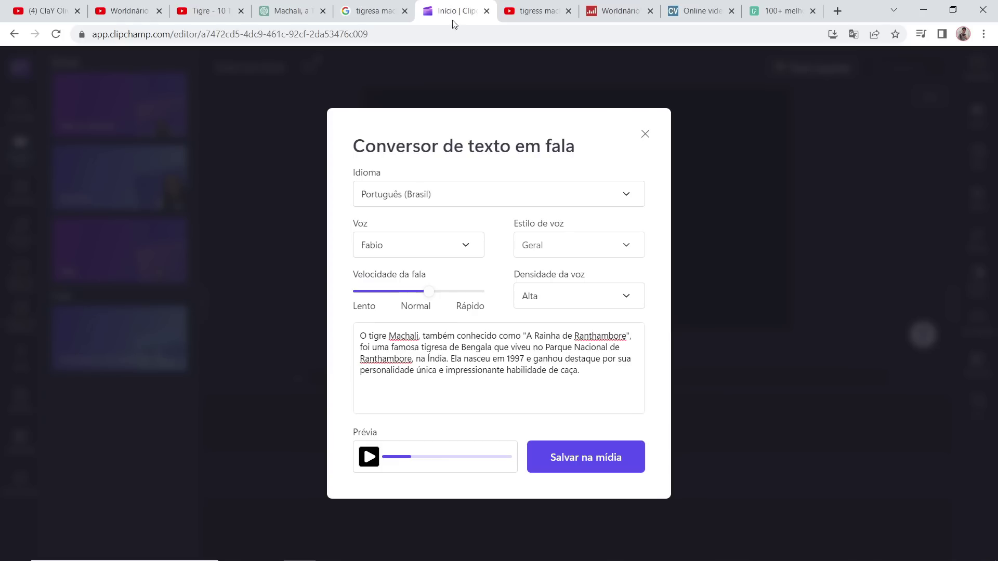
- Save the generated narration to the media library and place it at the start of the timeline
left_click(586, 461)
left_click_drag(113, 150, 282, 476)
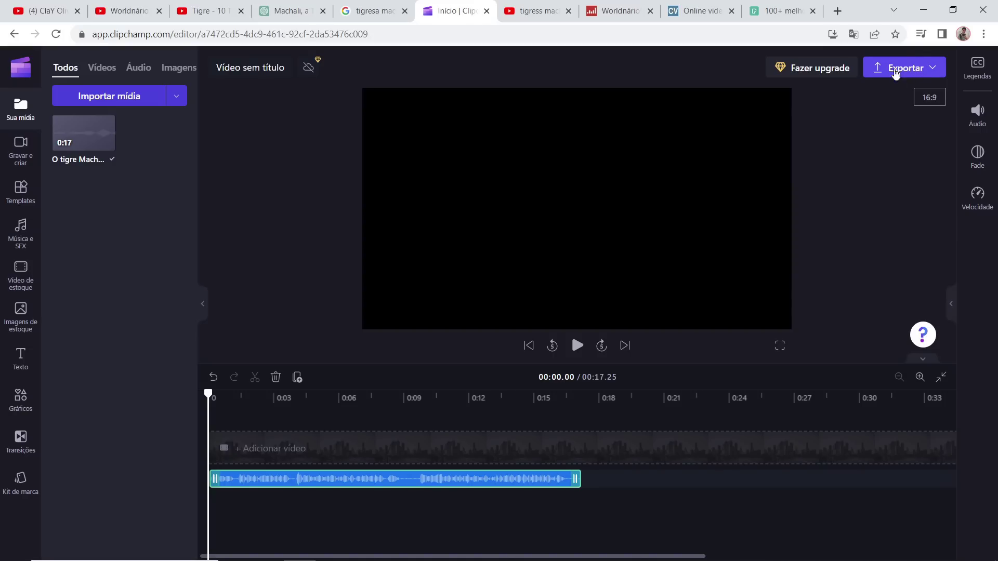
- Export the narration project as a 1080p video
left_click(913, 70)
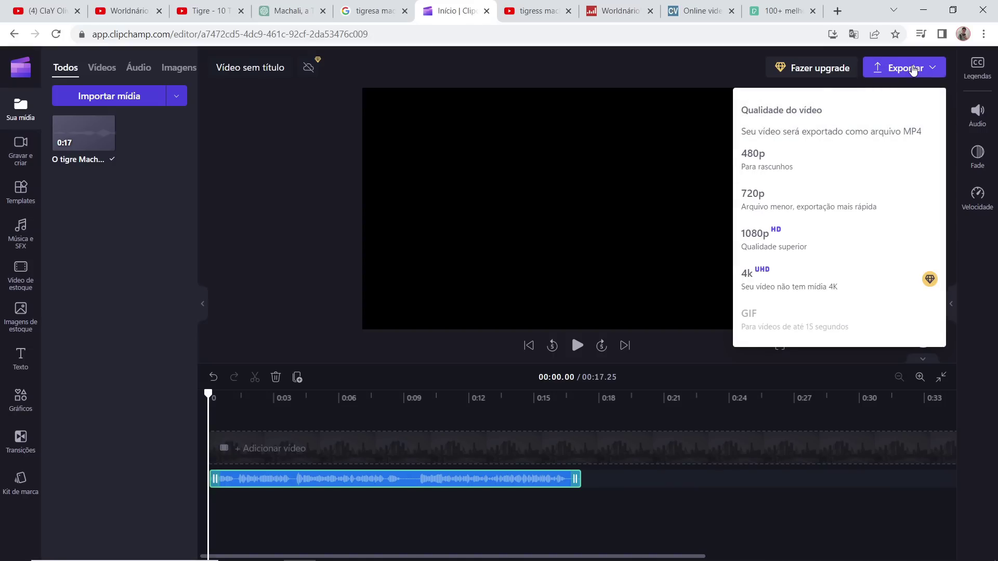
left_click(787, 240)
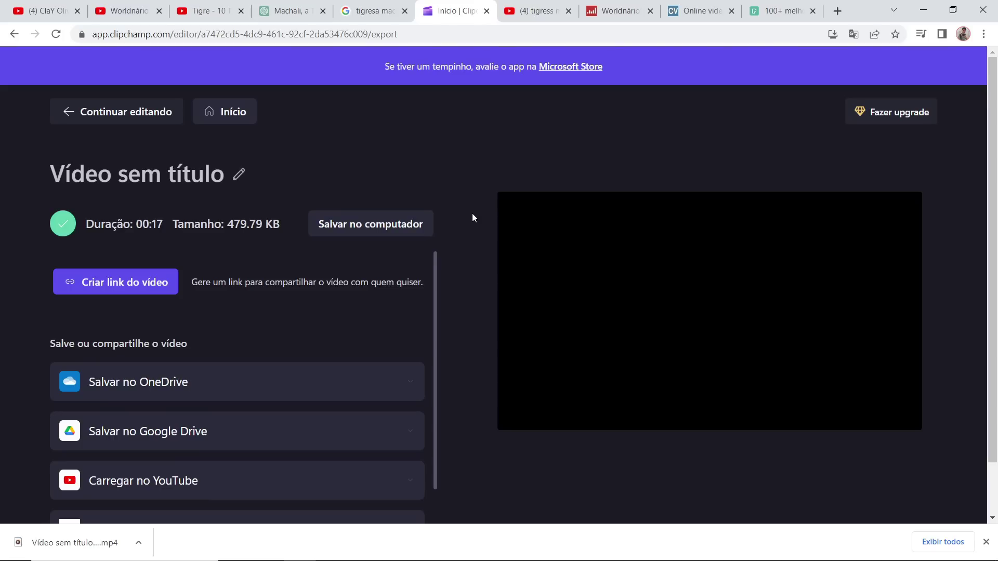
mouse_move(584, 258)
- Review the ChatGPT script, then preview the crocodile fight and National Geographic close-up in the Google Images results for "tigresa machli"
left_click(296, 7)
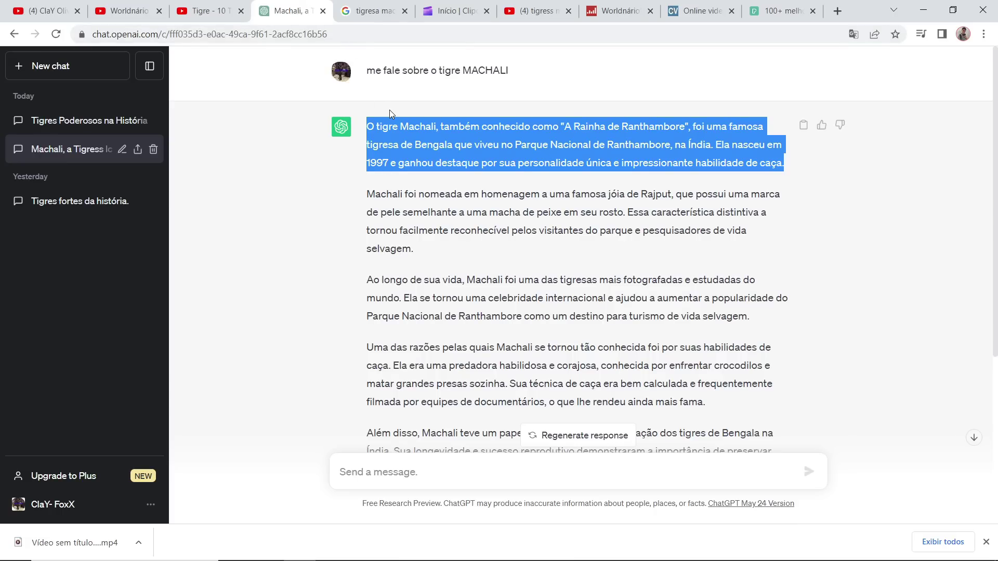
left_click(452, 10)
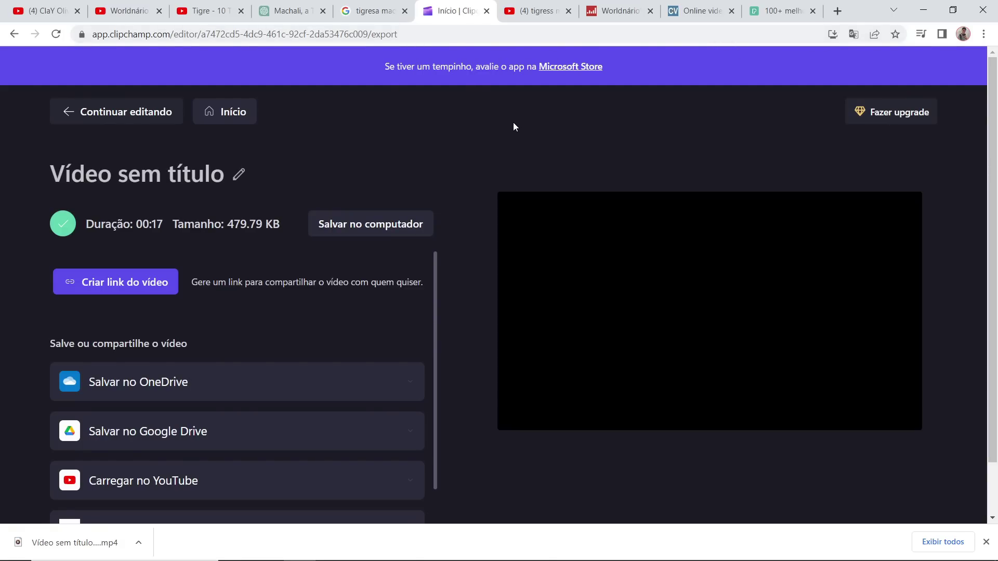
left_click(372, 18)
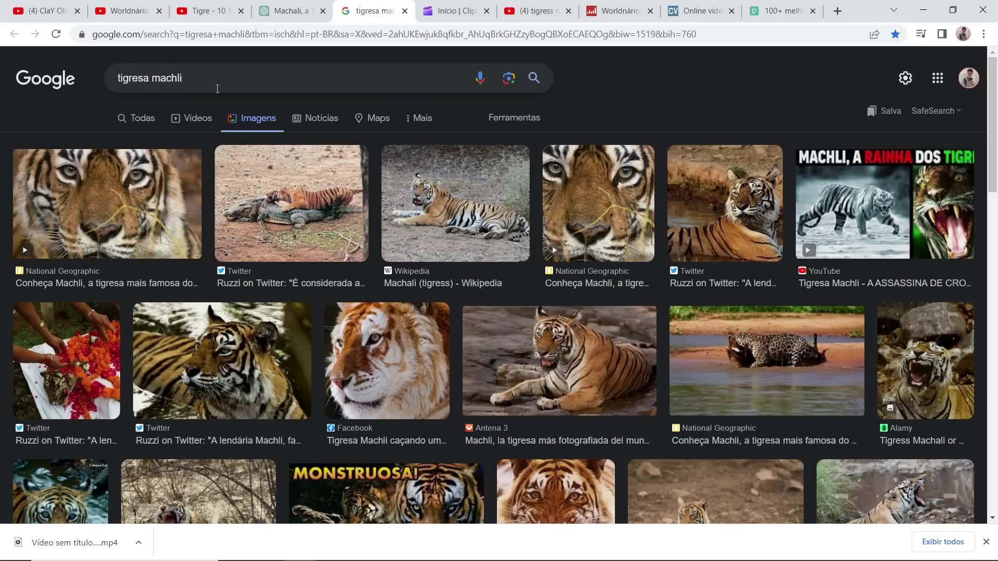
left_click(275, 195)
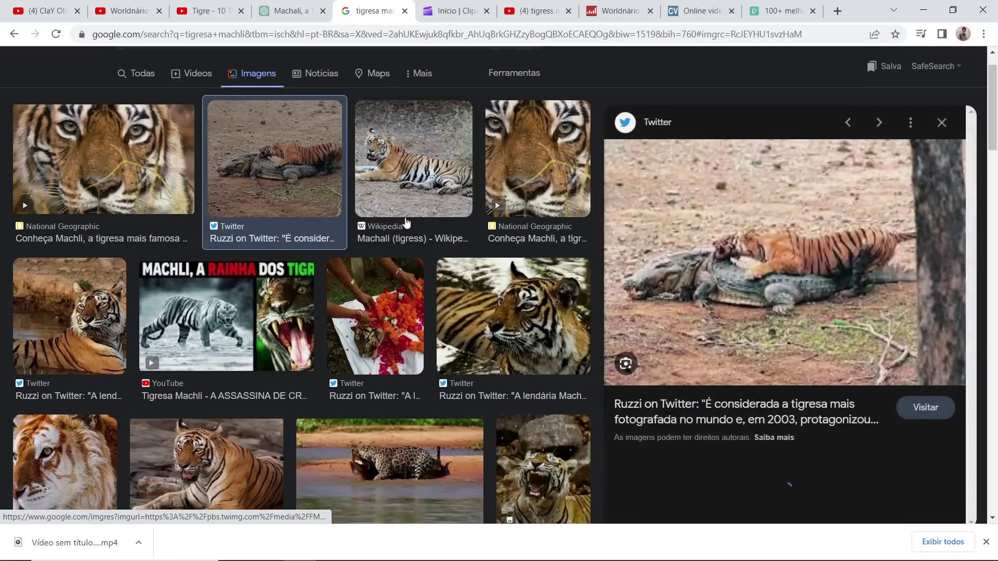
left_click(98, 151)
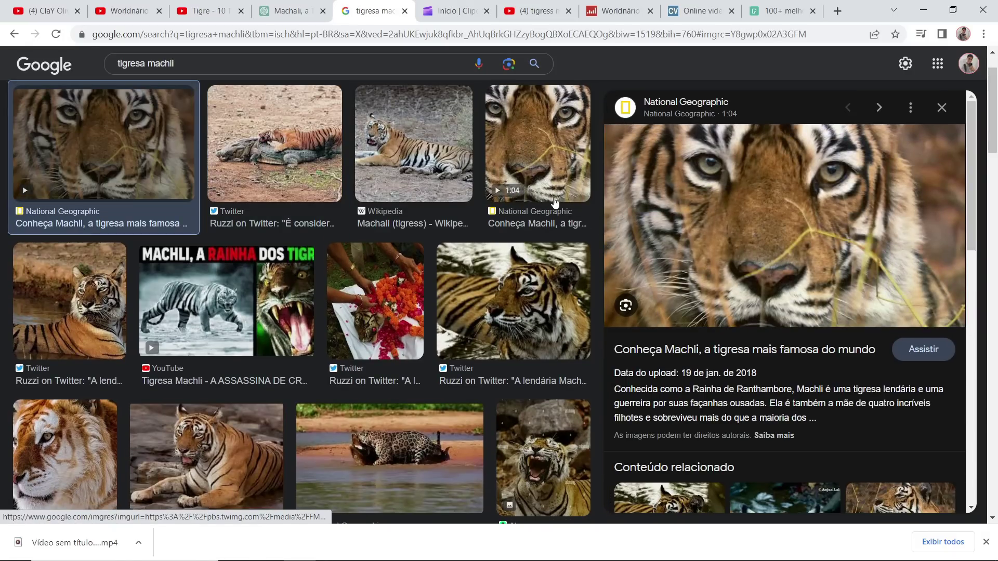
left_click(986, 542)
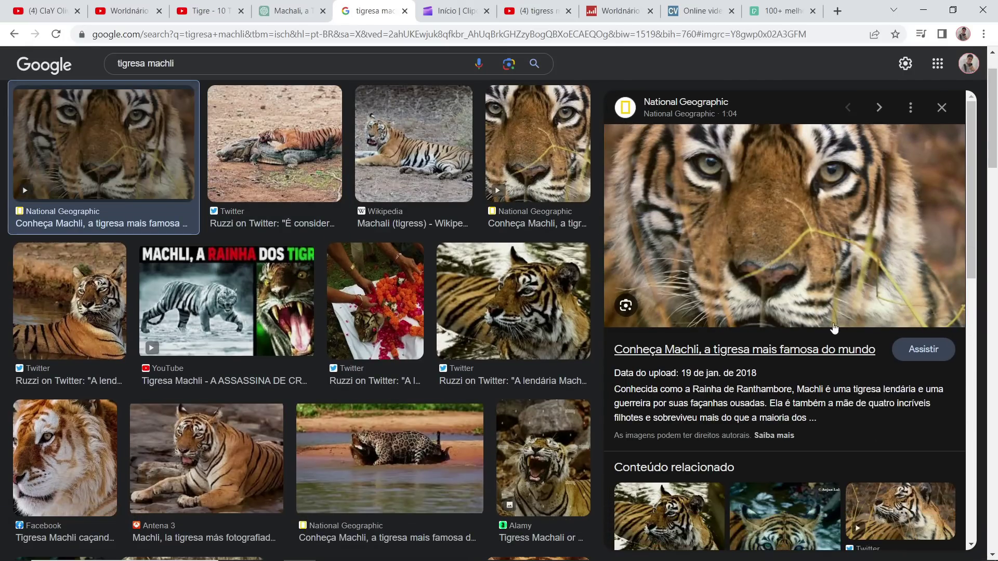
right_click(758, 223)
left_click(821, 359)
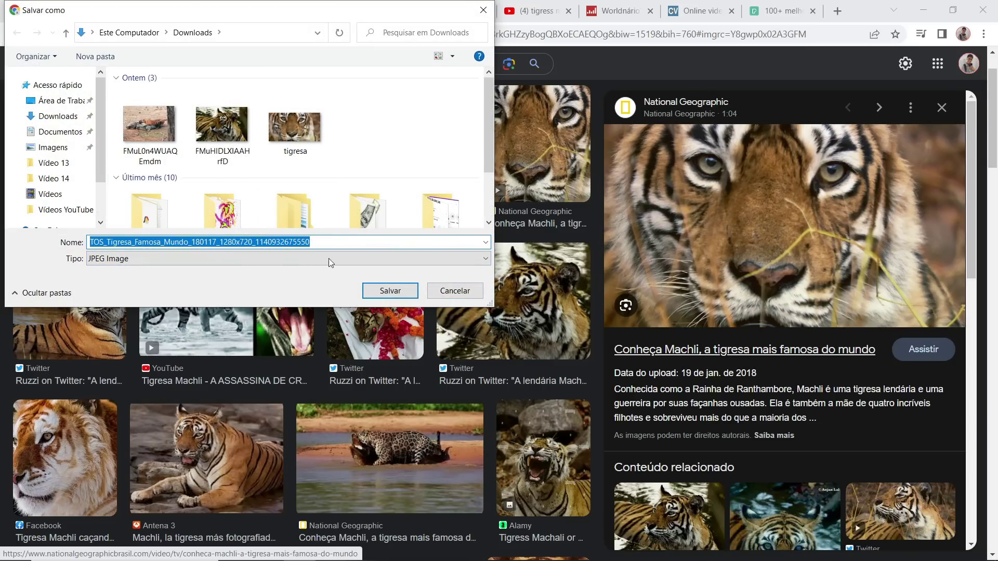
left_click(464, 290)
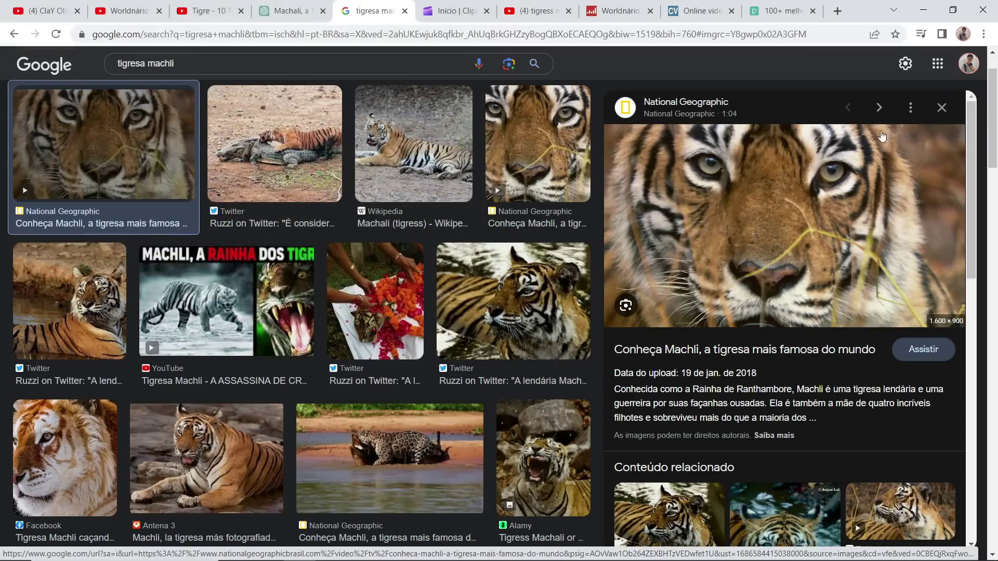
- Preview the Twitter image of the tigress with the crocodile and the Antena 3 image of her lying on rocks, and close each preview
left_click(941, 108)
left_click(364, 152)
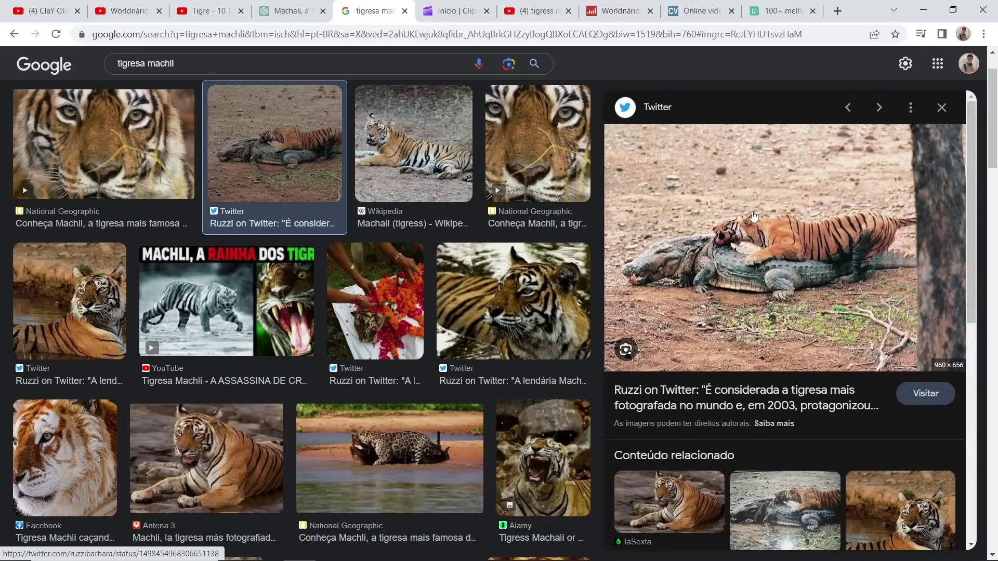
left_click(942, 107)
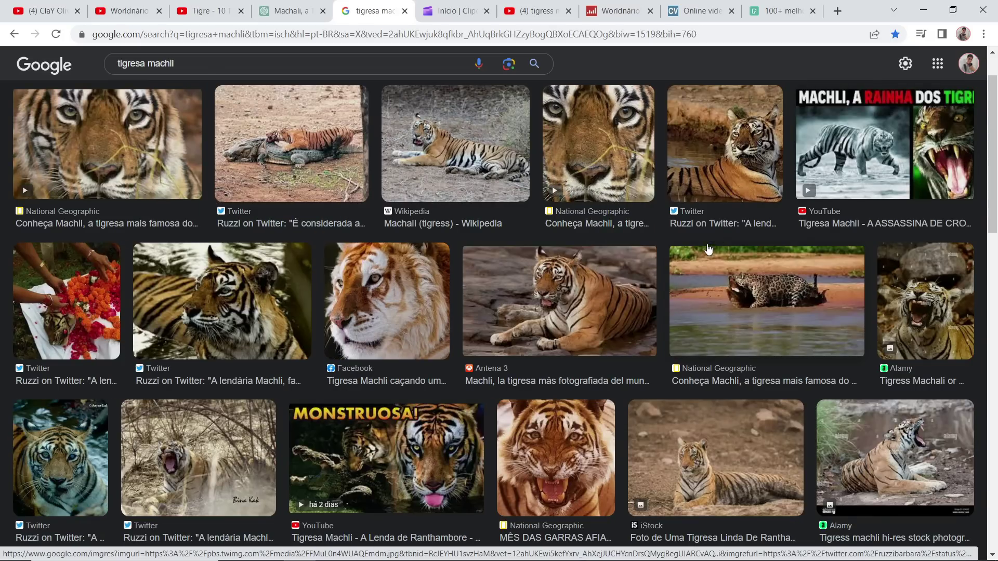
left_click(610, 280)
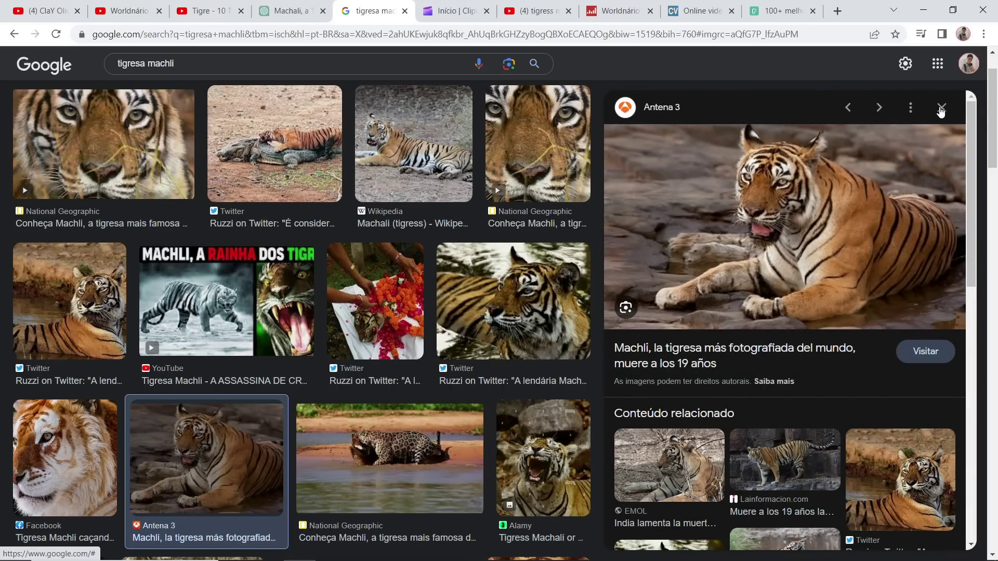
left_click(941, 107)
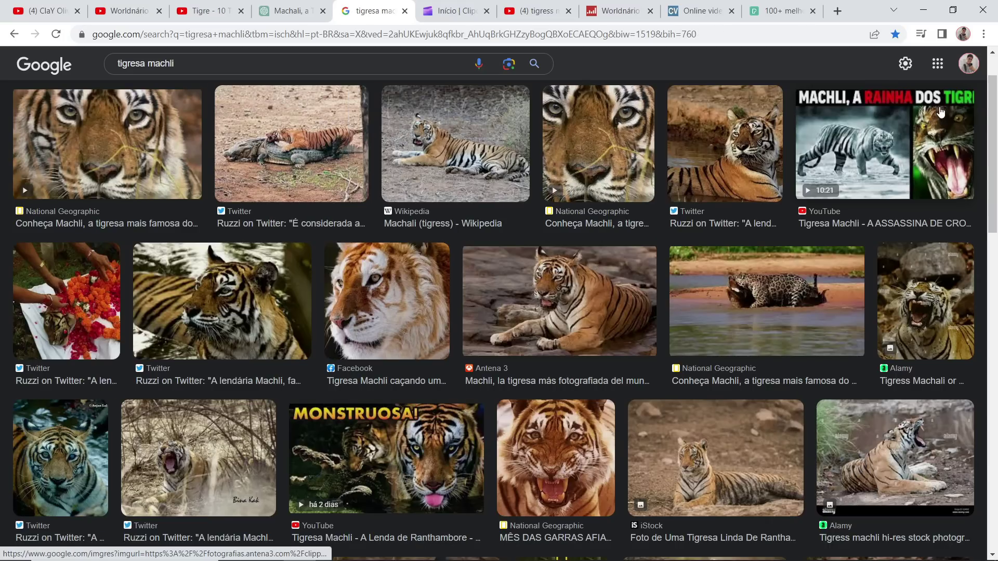
- Switch to the Worldnário video on the 10 most powerful tigers and jump to the Machali section at 7:59
left_click(135, 5)
left_click(205, 10)
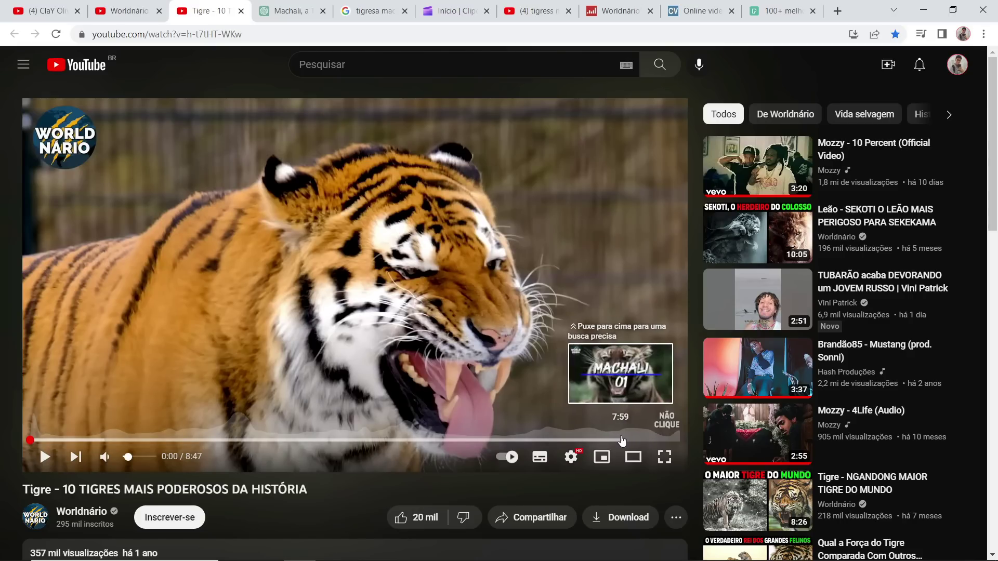
left_click(621, 441)
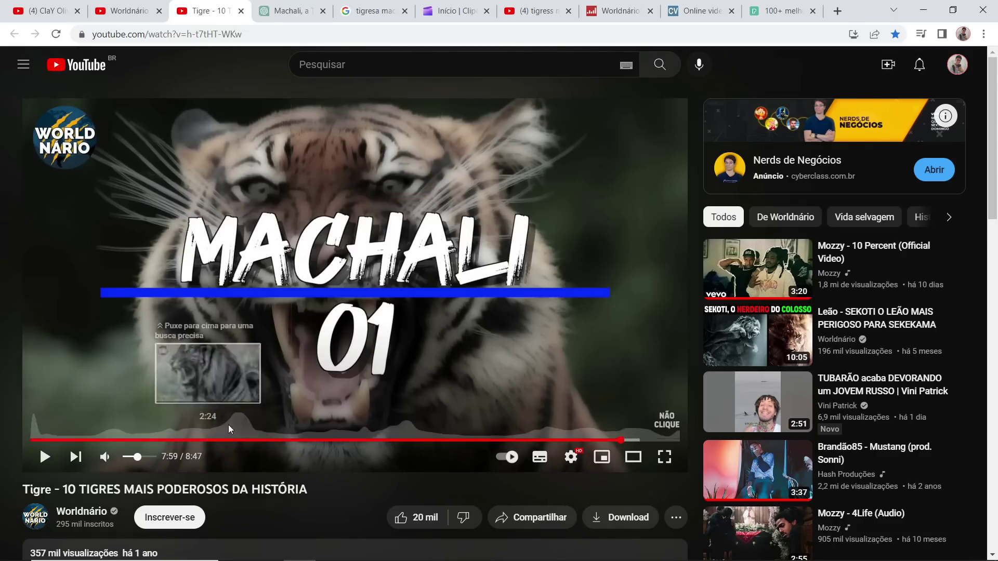
- Play the Machali section up to 8:21, pausing along the way to examine its images, subscribe overlay and crocodile footage
left_click(438, 301)
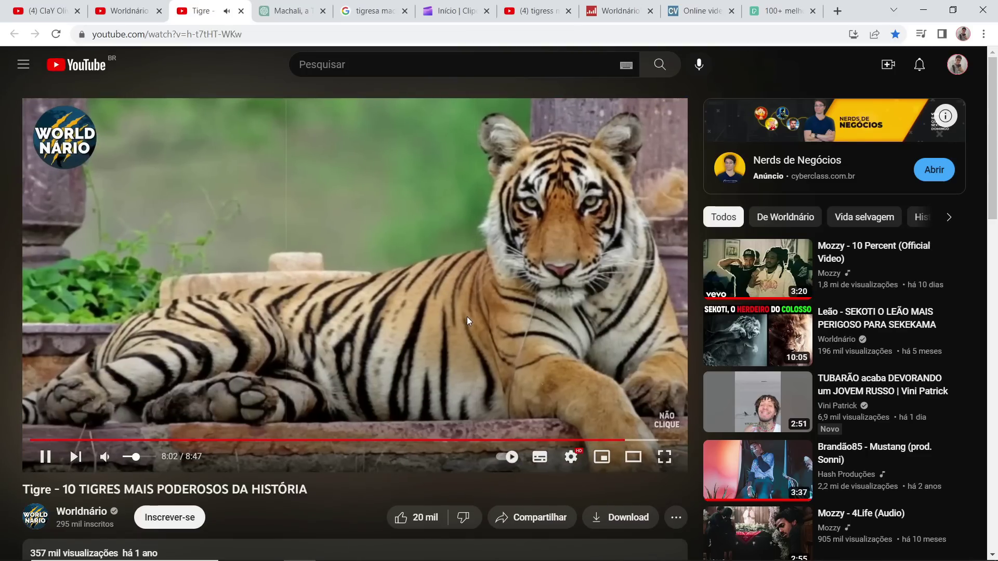
left_click(467, 313)
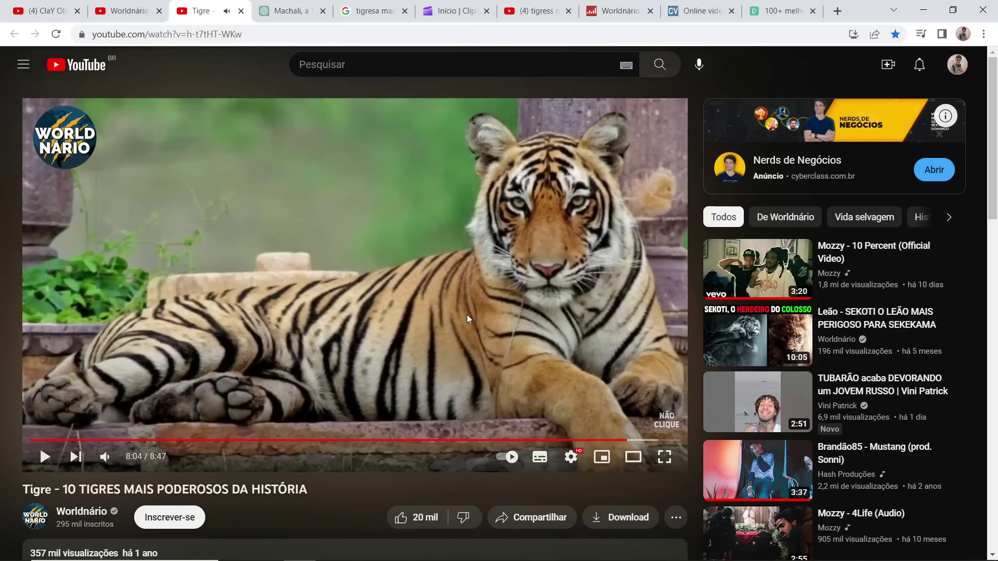
left_click(467, 313)
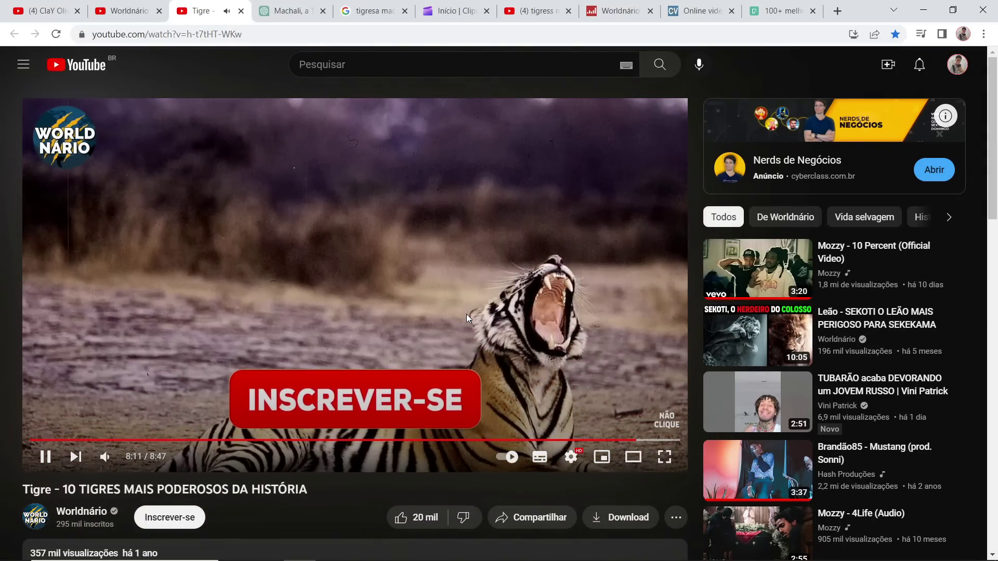
left_click(448, 301)
left_click(464, 295)
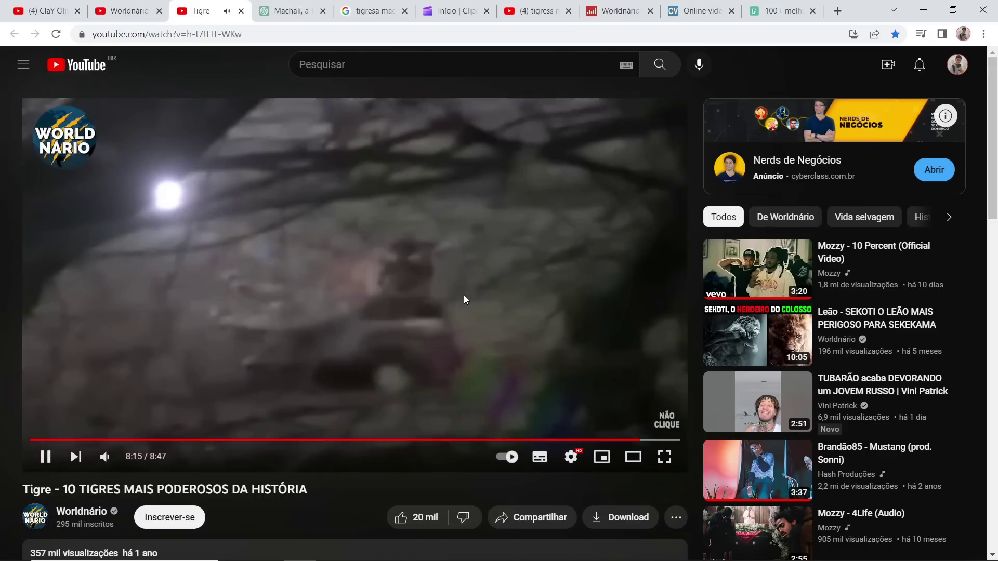
left_click(445, 299)
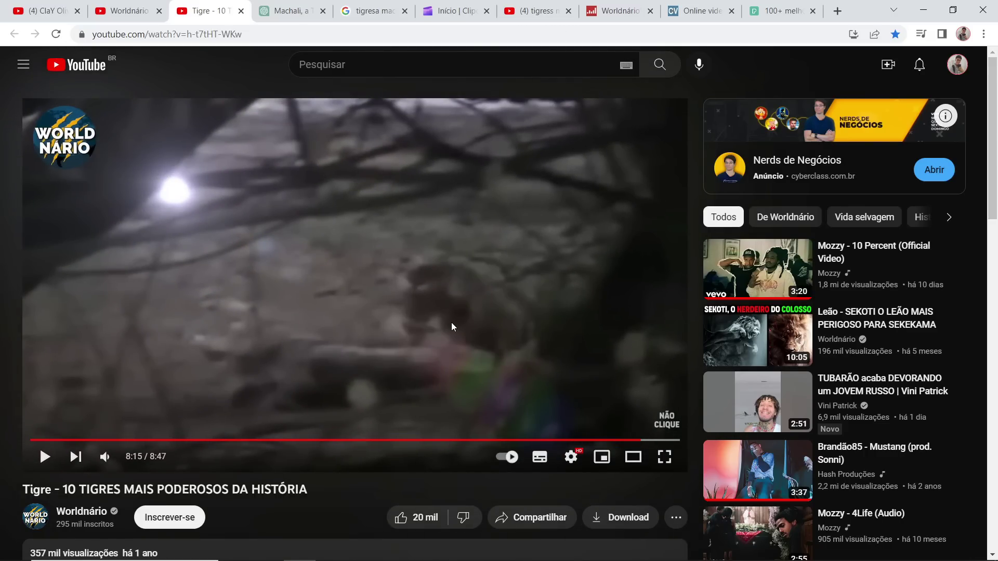
left_click(454, 315)
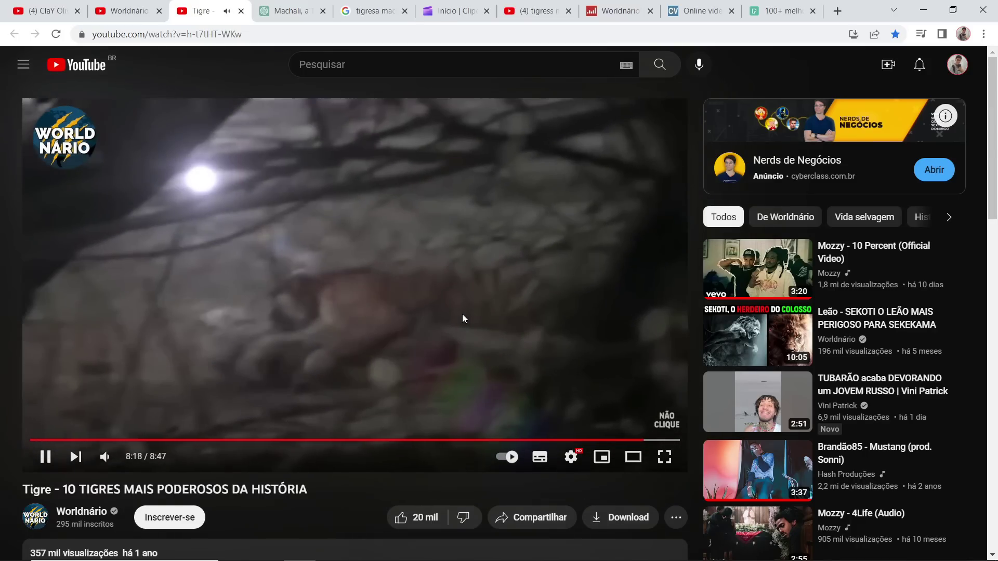
left_click(430, 296)
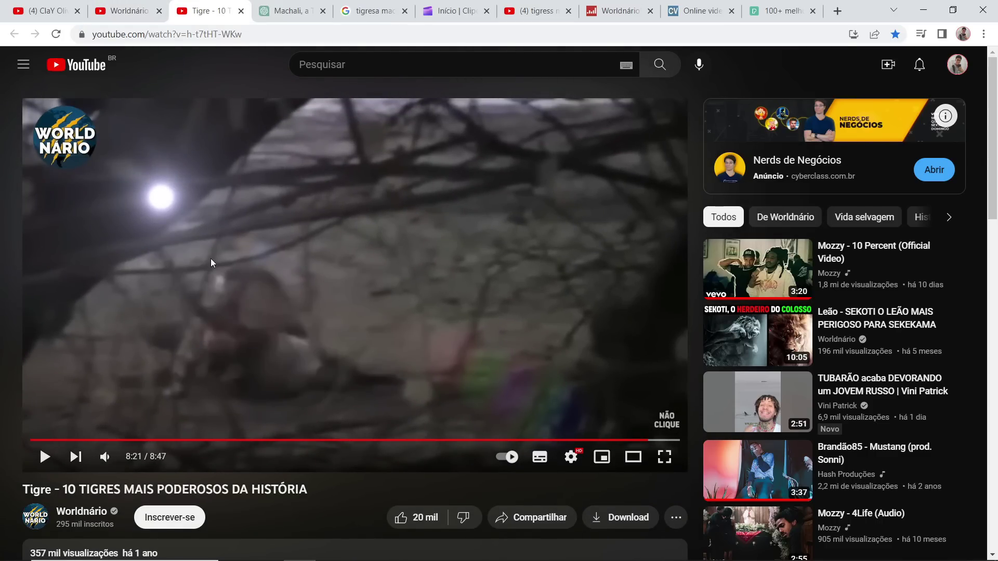
- Open the YouTube home page in a new tab and show the existing search results for "tigress machli x crocodile"
middle_click(78, 65)
left_click(562, 11)
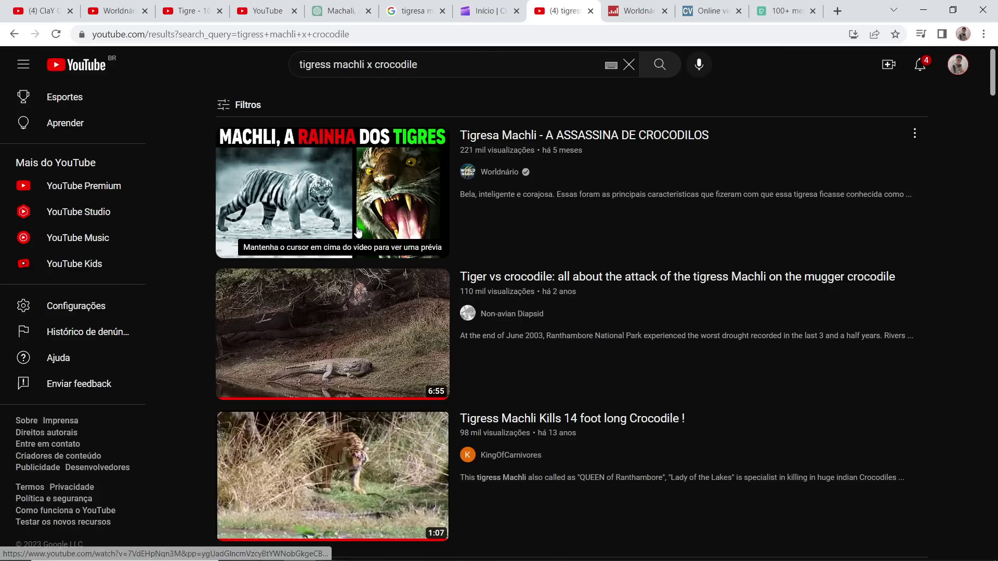
left_click_drag(300, 65, 419, 64)
left_click(458, 71)
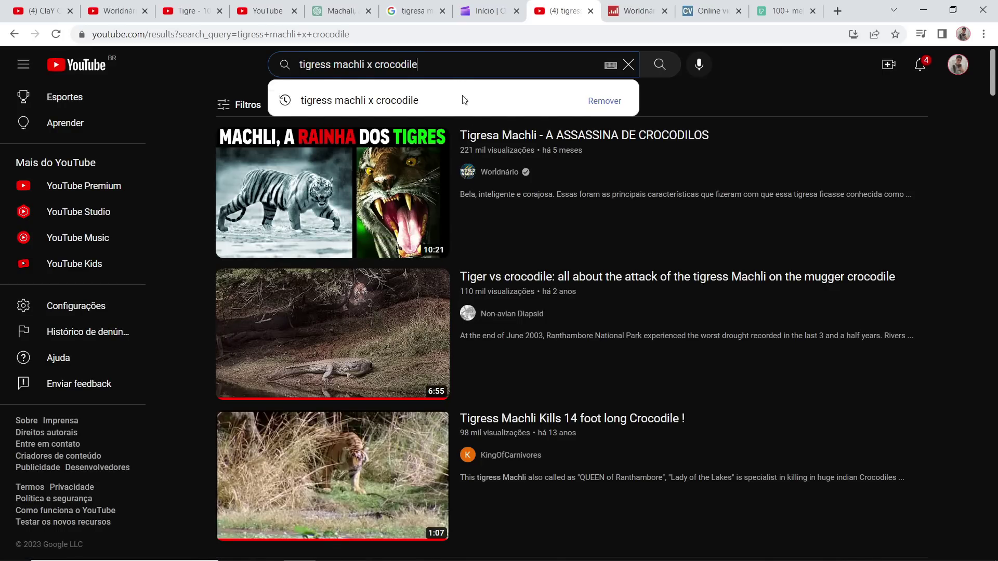
- Skim the inline preview of "Tigress Machli Kills 14 foot long Crocodile !" to about 0:47 and turn off its captions
scroll(355, 322, "down", 2)
left_click_drag(250, 414, 378, 410)
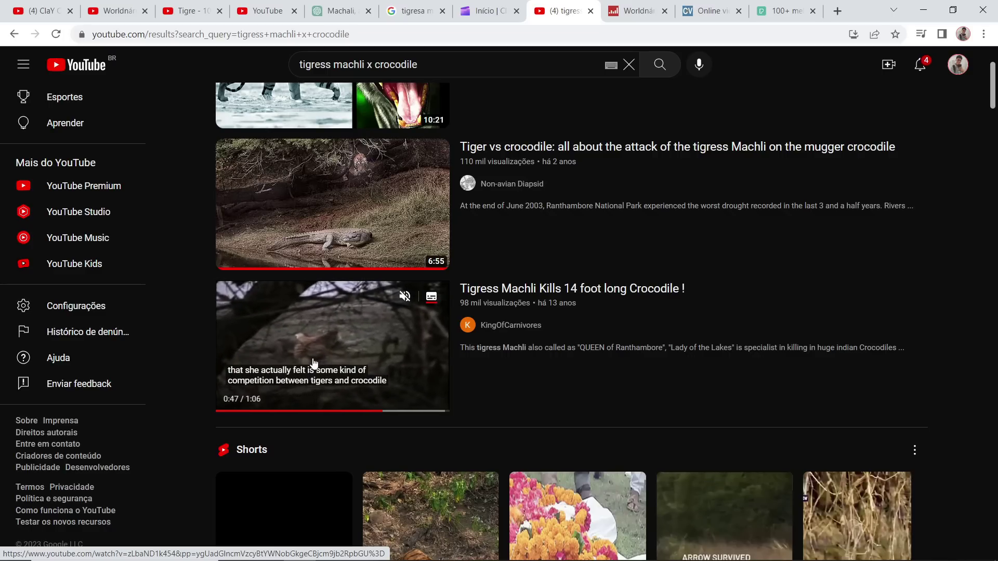
left_click(432, 296)
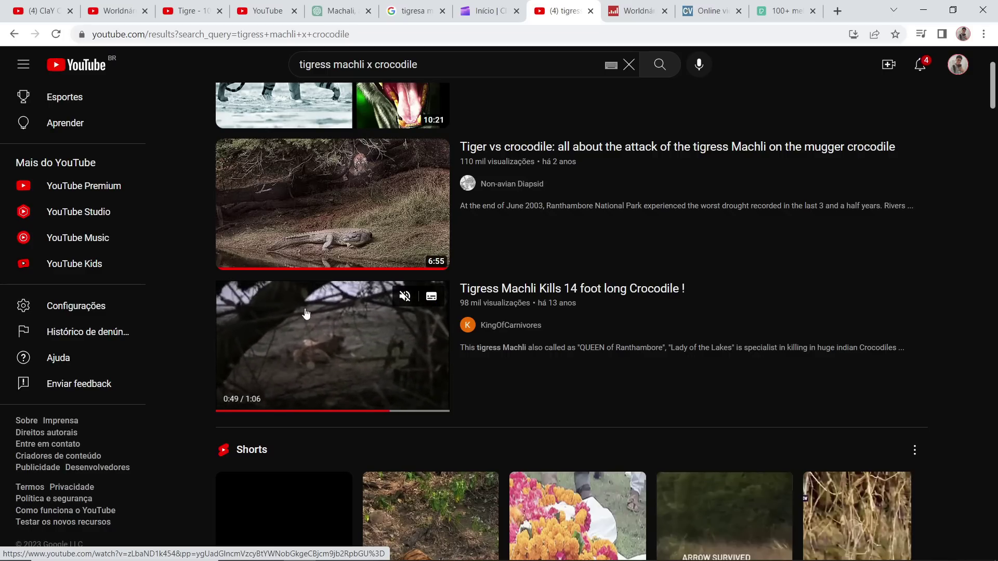
- Compare the paused Worldnário crocodile scene with the "Tigress Machli Kills 14 foot long Crocodile !" preview in the search results
left_click(119, 10)
left_click(200, 10)
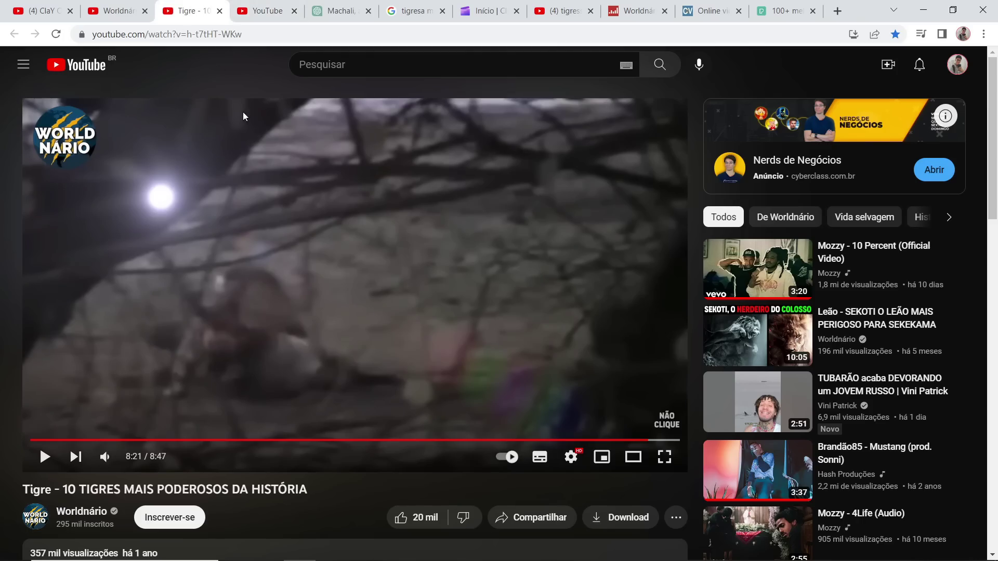
left_click(265, 10)
left_click(564, 10)
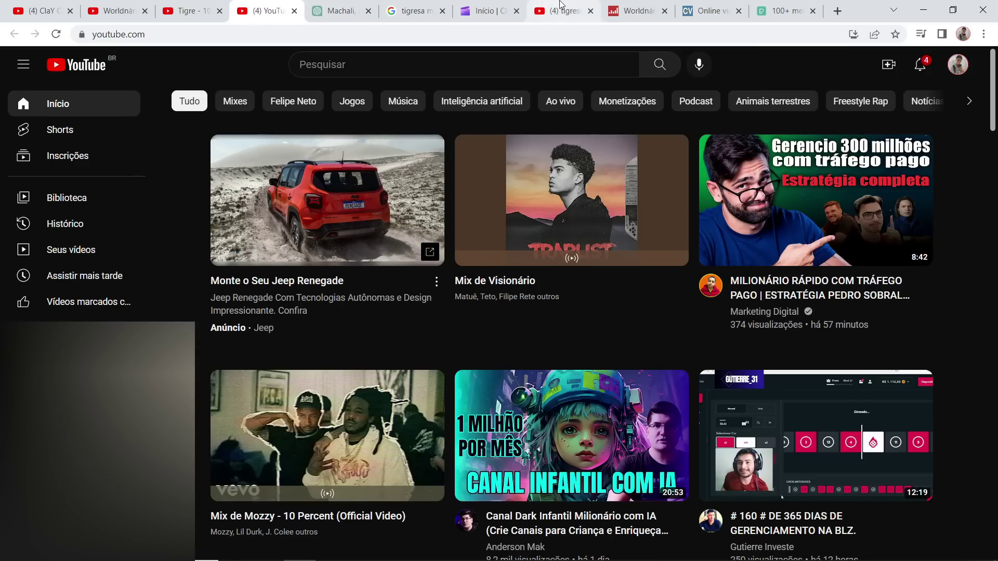
mouse_move(392, 349)
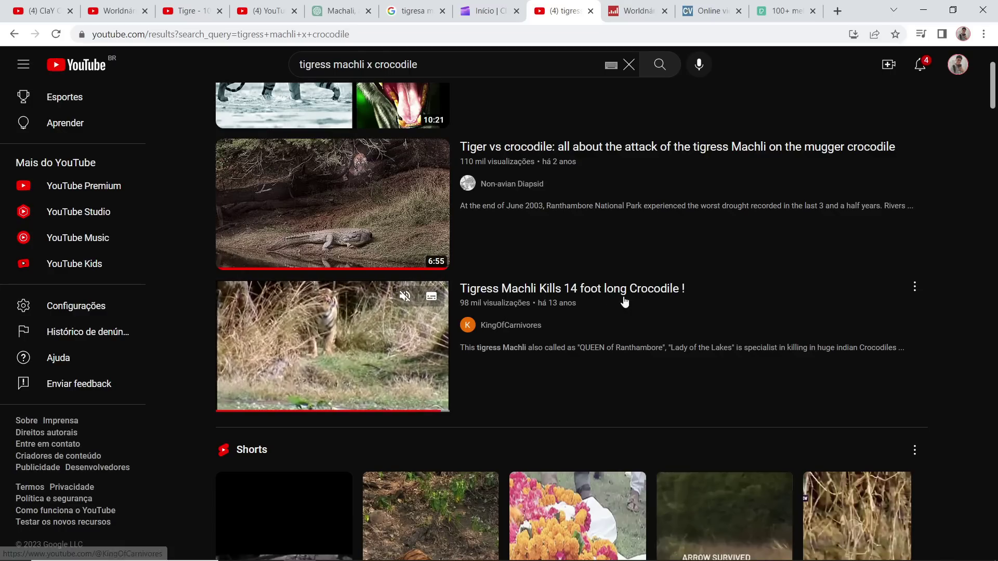
- Review the tigress-versus-crocodile search results, show the link options of "Tigress Machli Kills 14 foot long Crocodile !", and look at Catchvideo.net as a downloader
scroll(630, 220, "down", 2)
scroll(601, 240, "up", 3)
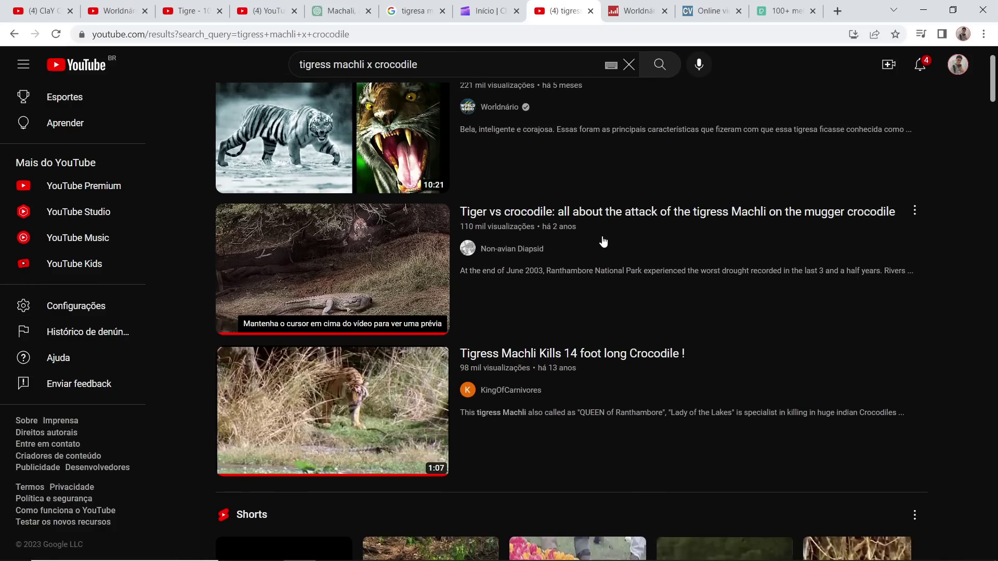
scroll(554, 254, "up", 1)
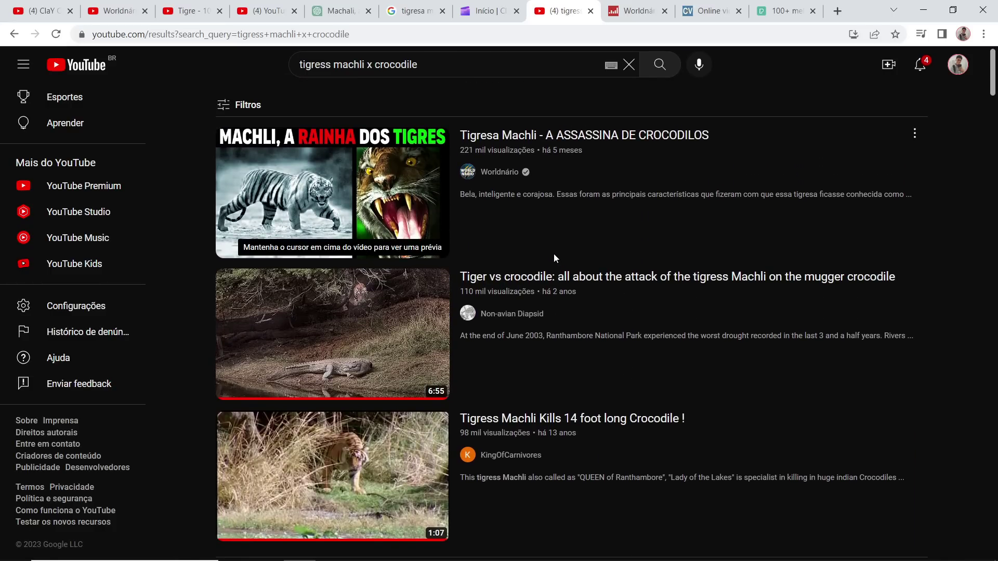
scroll(554, 253, "down", 1)
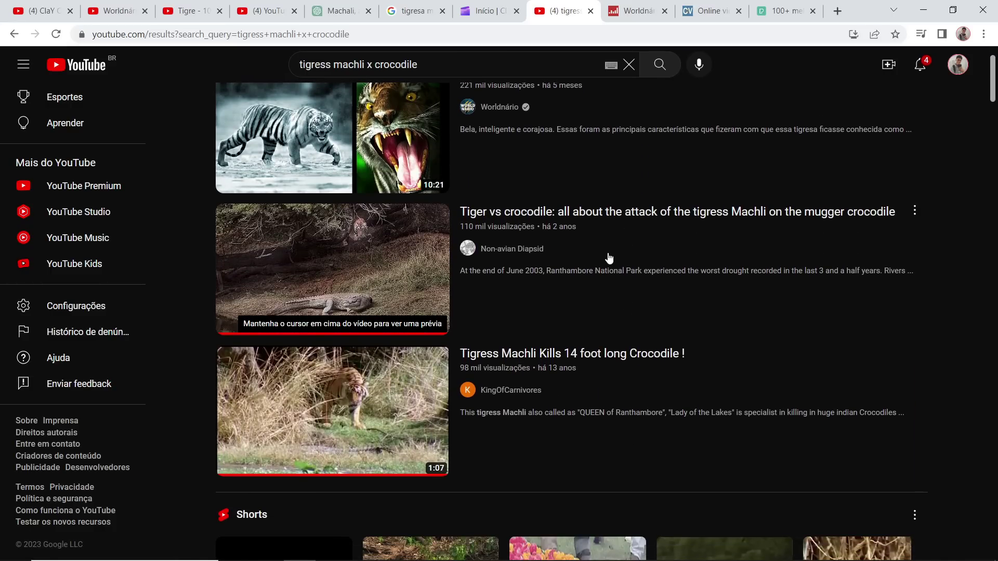
right_click(497, 355)
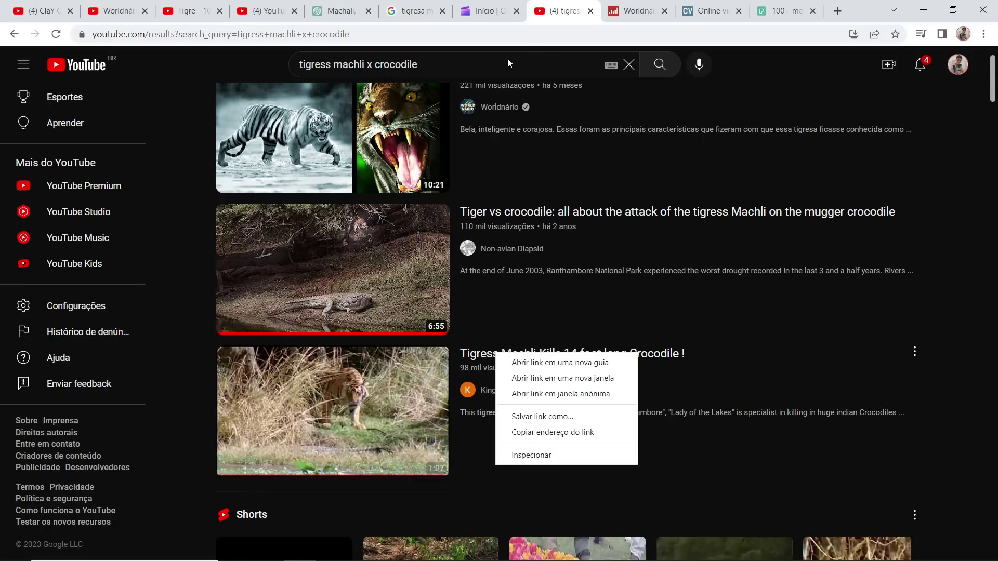
left_click(713, 4)
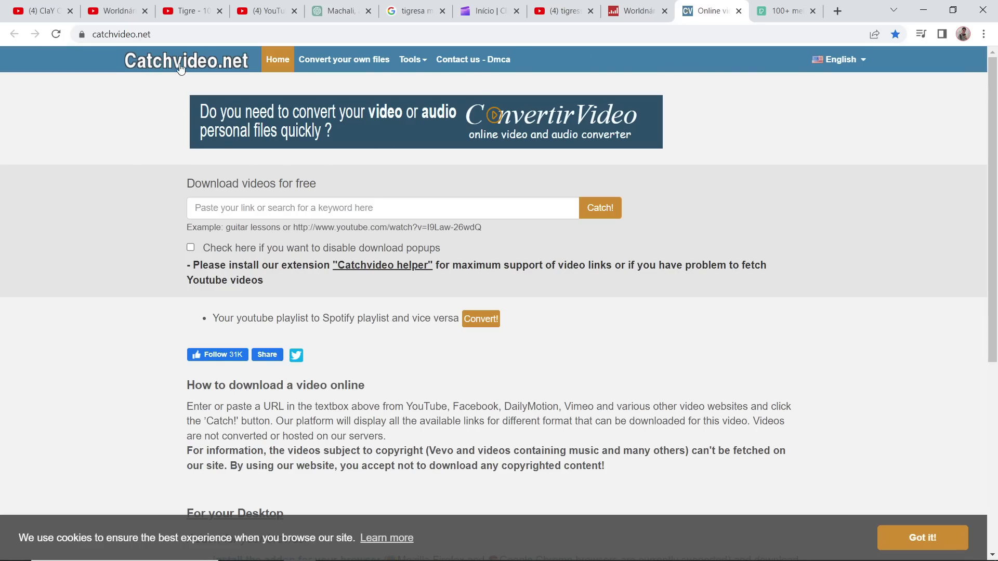
left_click(559, 13)
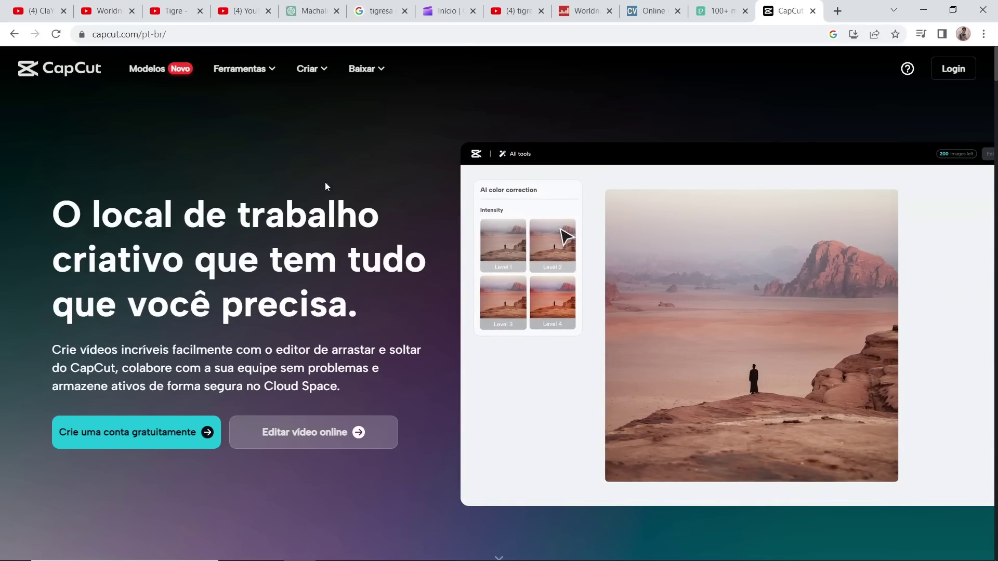
- Close the CapCut web page and examine the tiger video results on Pexels
key("ctrl+w")
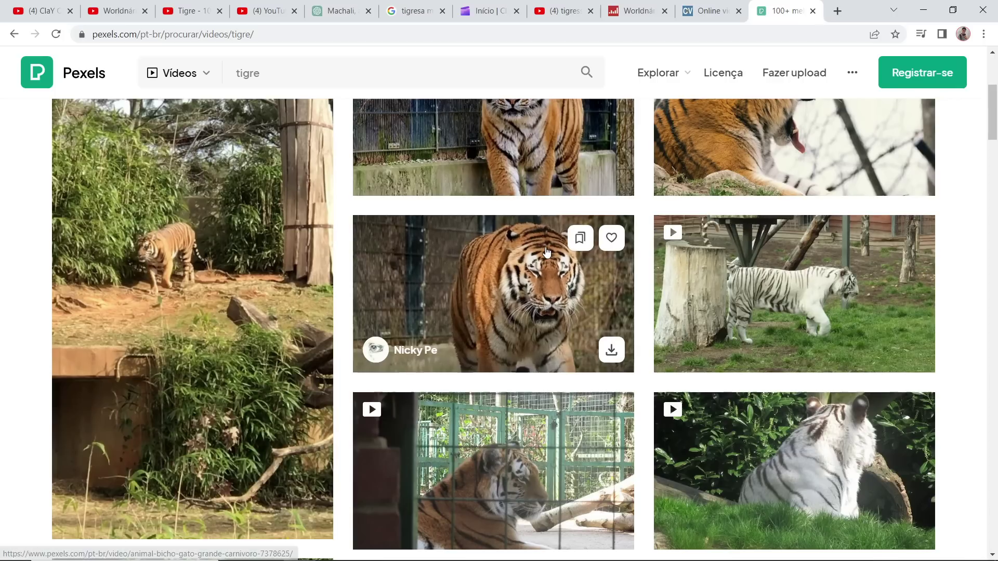
scroll(517, 250, "up", 5)
left_click(215, 72)
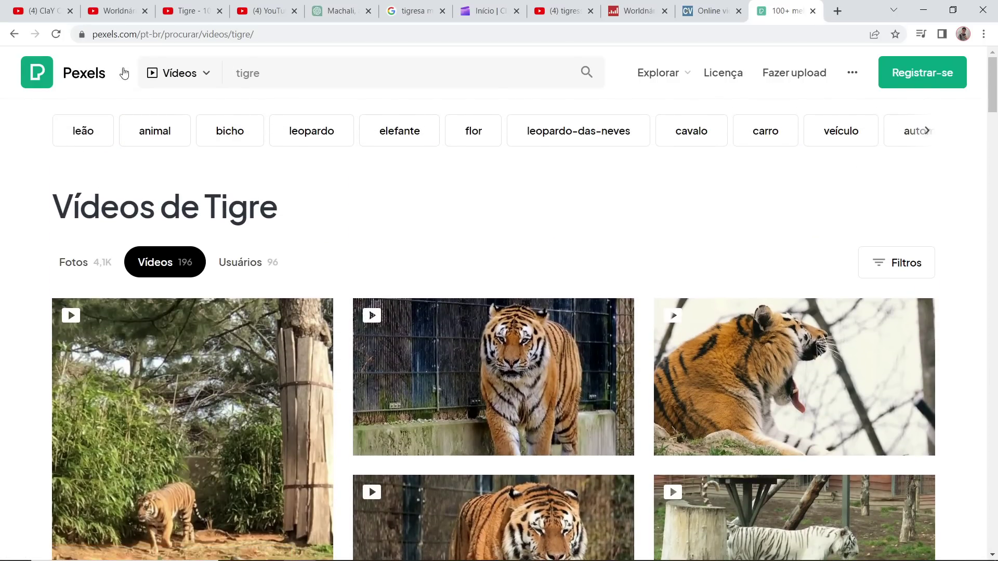
scroll(512, 274, "down", 1)
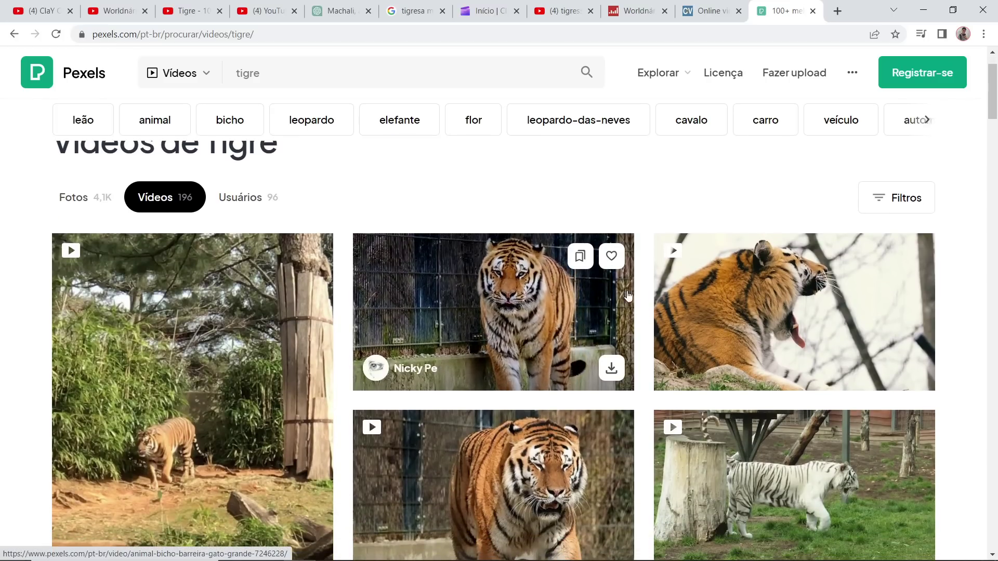
scroll(531, 265, "down", 3)
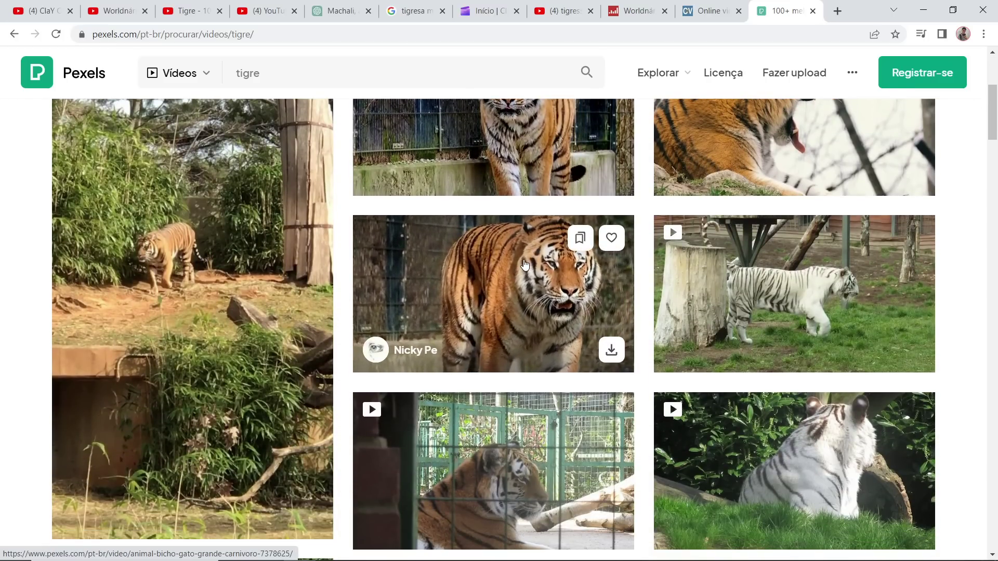
- Switch to ChatGPT and highlight the prompt "crie a introdução para um vídeo sobre: tigres mais poderosos da história" and its topic
left_click(338, 10)
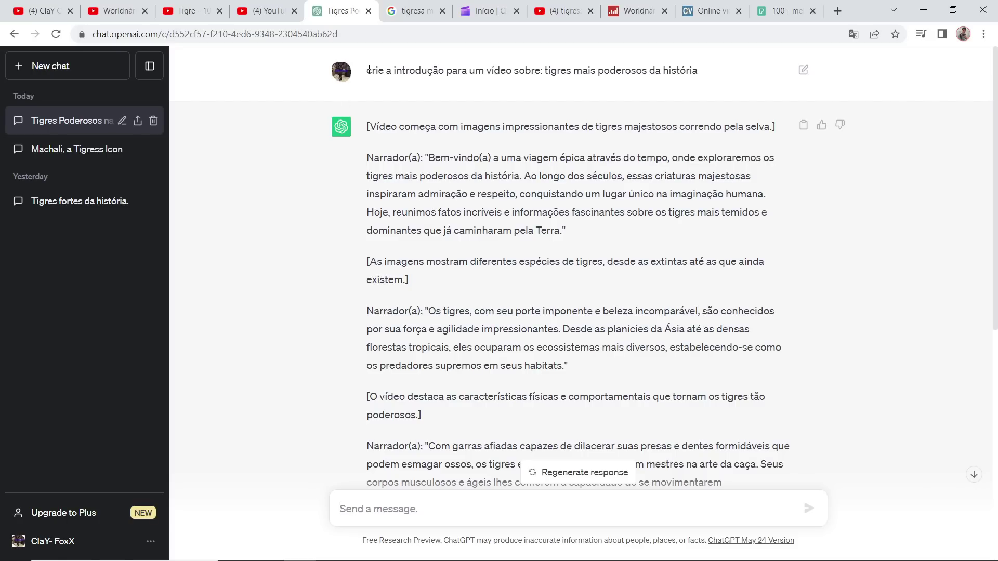
left_click_drag(368, 70, 698, 70)
left_click(578, 71)
left_click_drag(545, 71, 701, 76)
left_click(415, 186)
- Highlight the first narrator paragraph of the tiger introduction and check the Clipchamp export page
left_click_drag(371, 157, 520, 173)
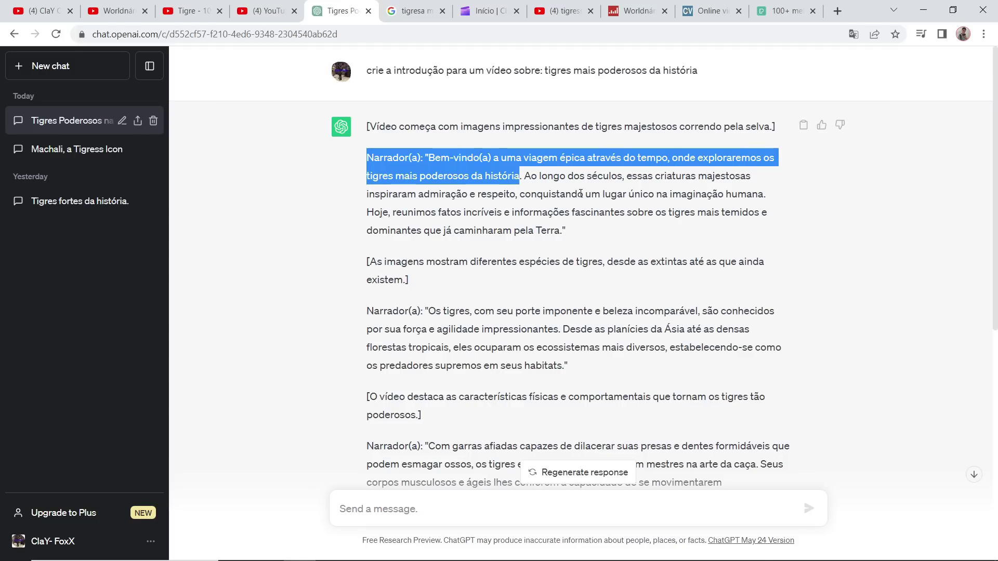
left_click_drag(575, 232, 372, 157)
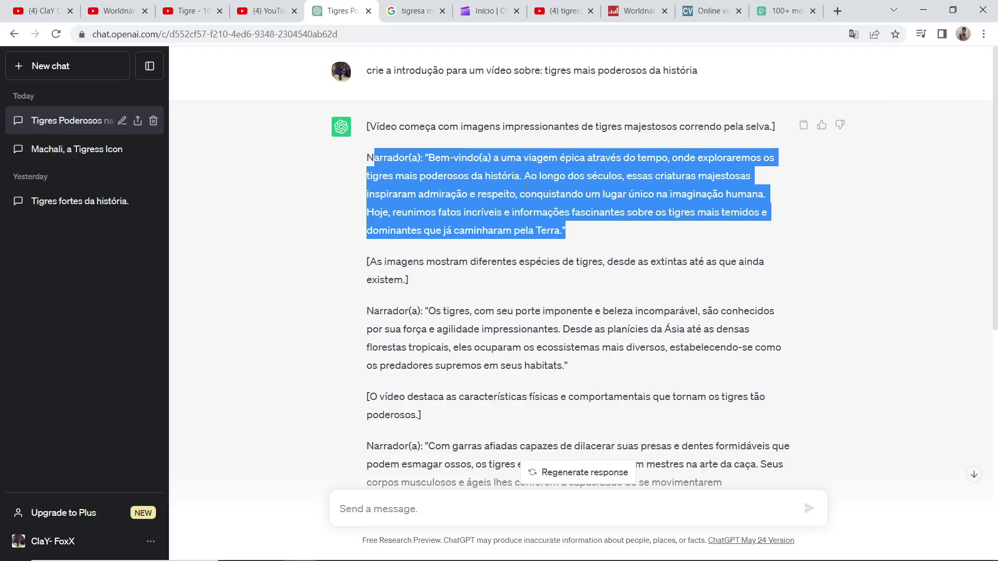
left_click_drag(367, 157, 566, 232)
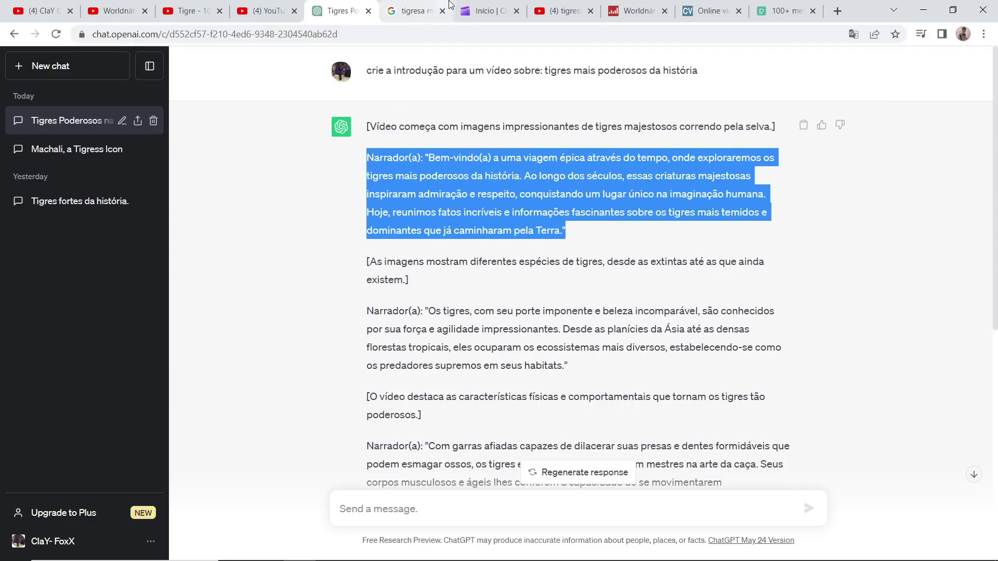
left_click(479, 5)
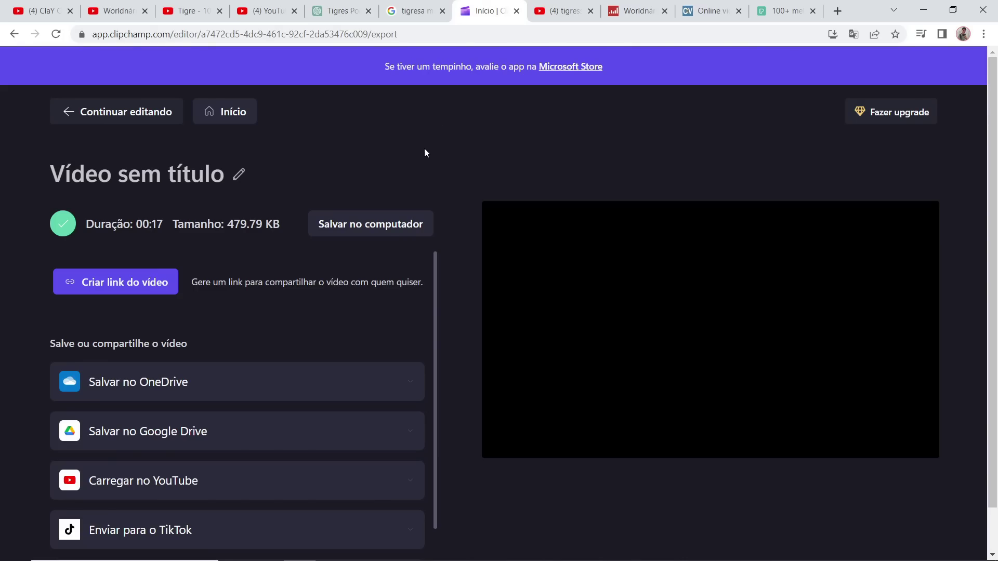
left_click(338, 11)
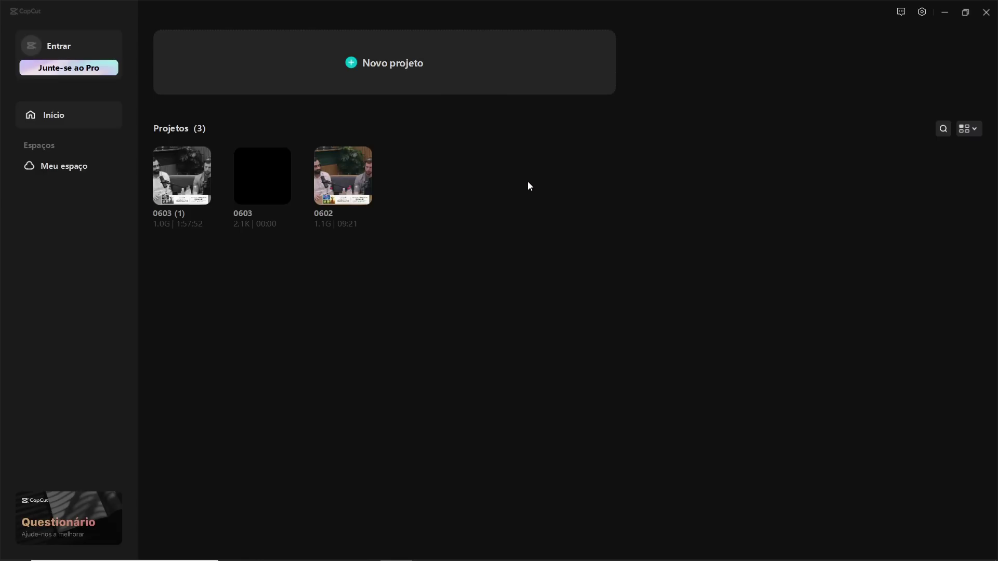
- In the CapCut desktop editor, create a project and import the three tiger images, two tiger videos and the Clipchamp narration video from Downloads
left_click(384, 64)
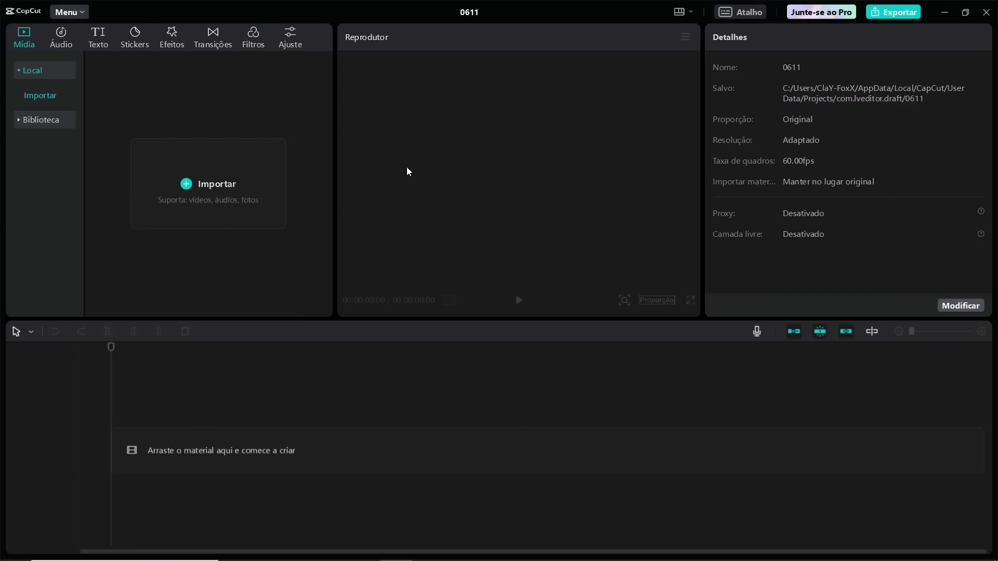
left_click(215, 184)
left_click(149, 187)
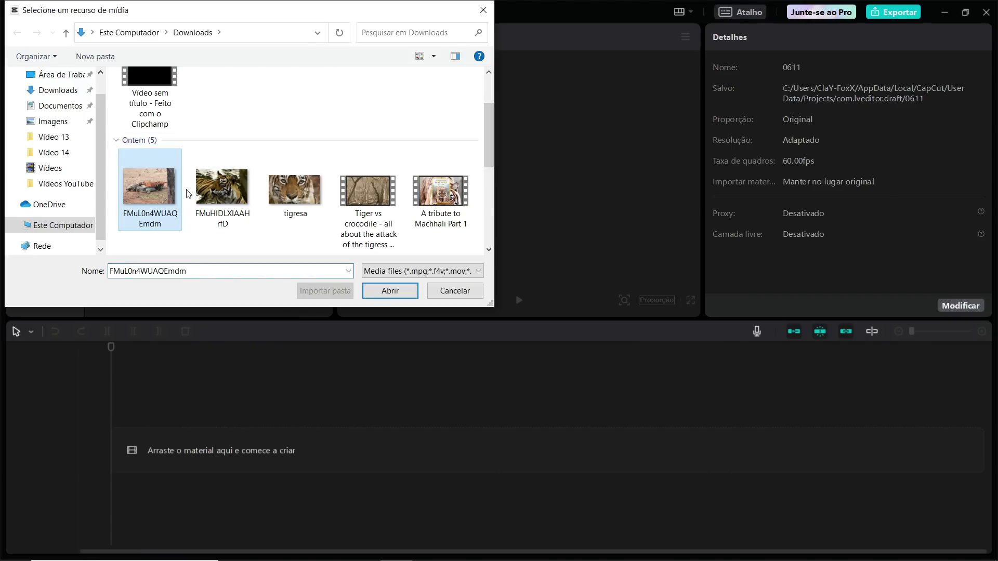
left_click(237, 190, "ctrl")
left_click(295, 188, "ctrl")
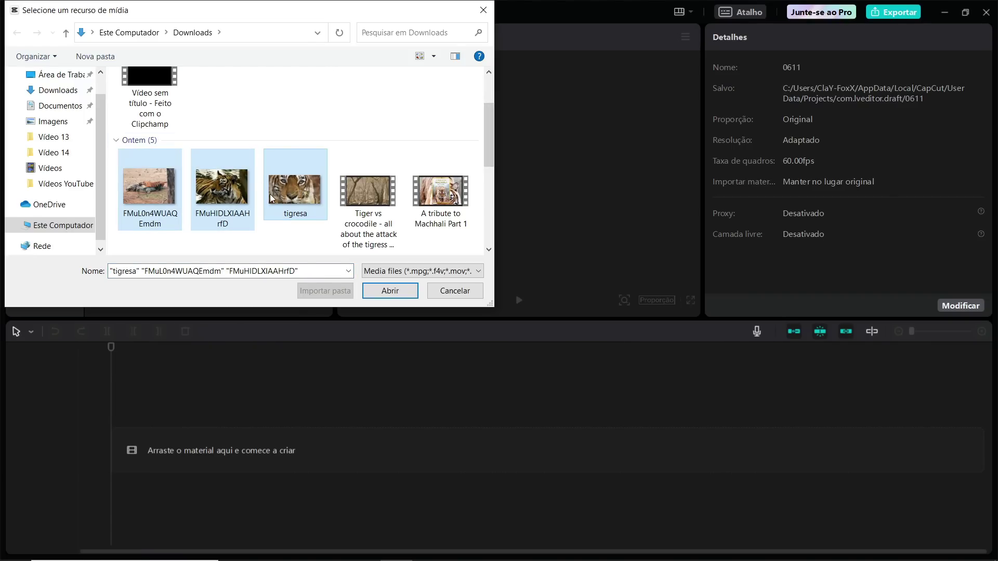
left_click(369, 191, "ctrl")
left_click(441, 195, "ctrl")
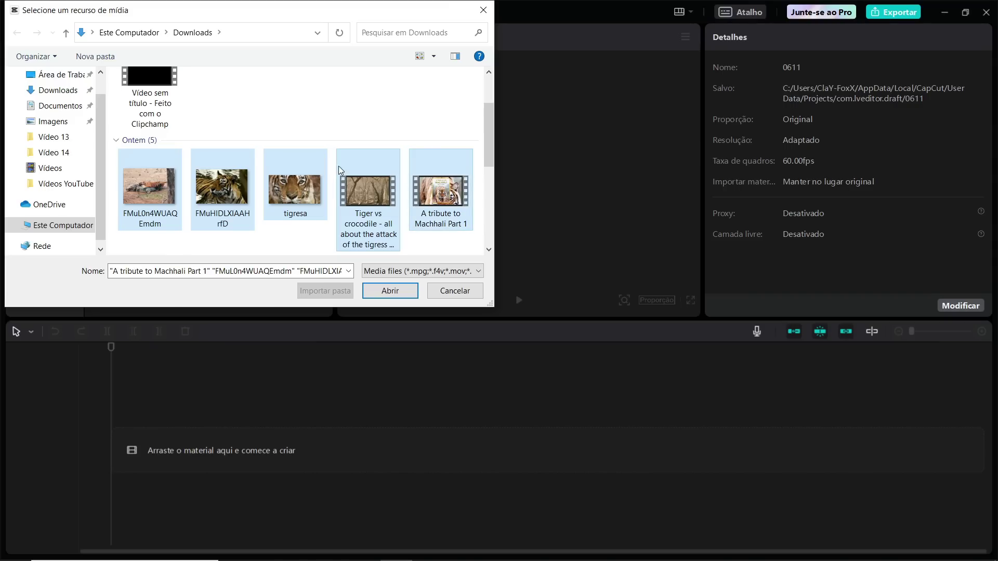
left_click(159, 92, "ctrl")
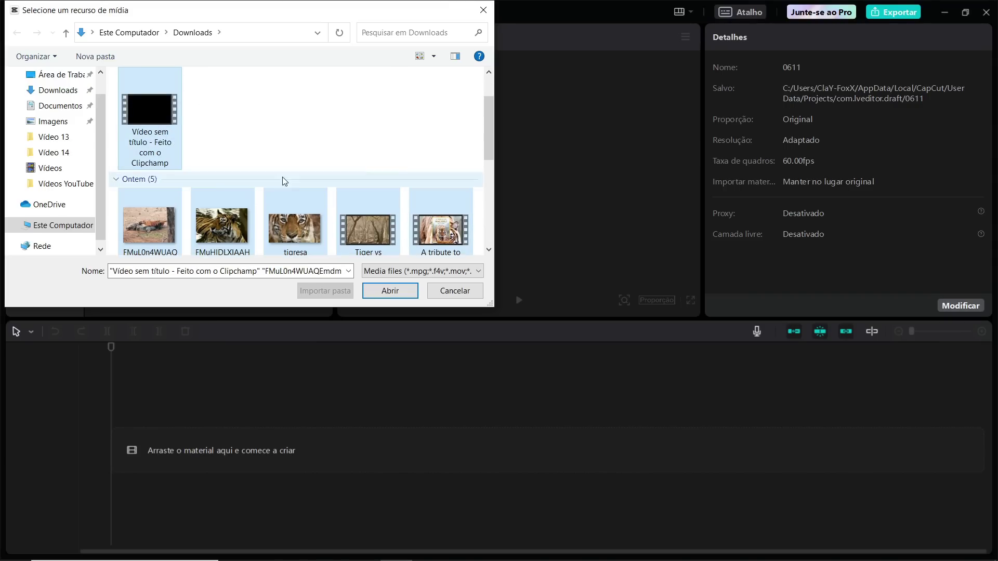
left_click(390, 291)
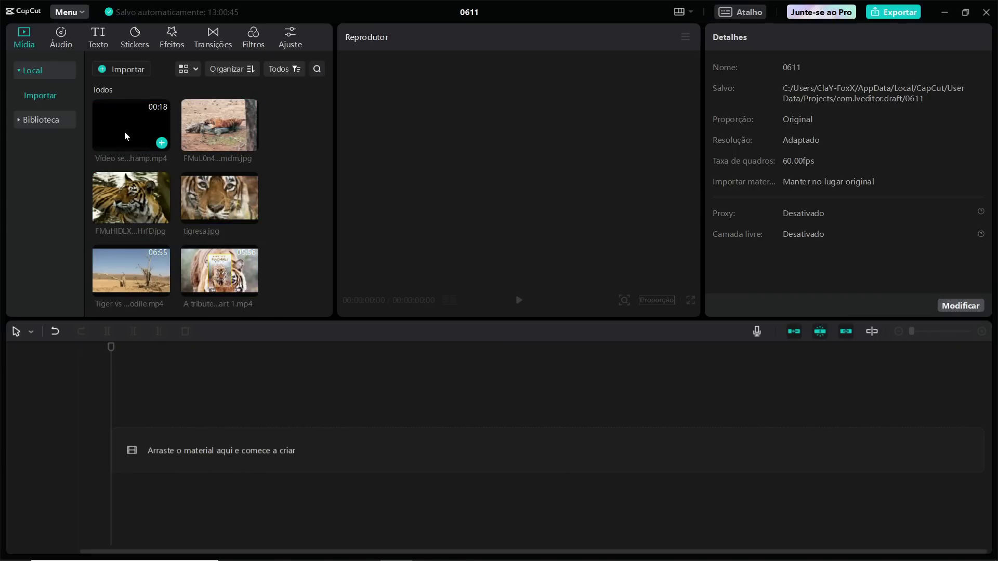
- Place the Clipchamp narration video on the timeline, separate its audio, and delete the black video clip
left_click_drag(133, 145, 134, 427)
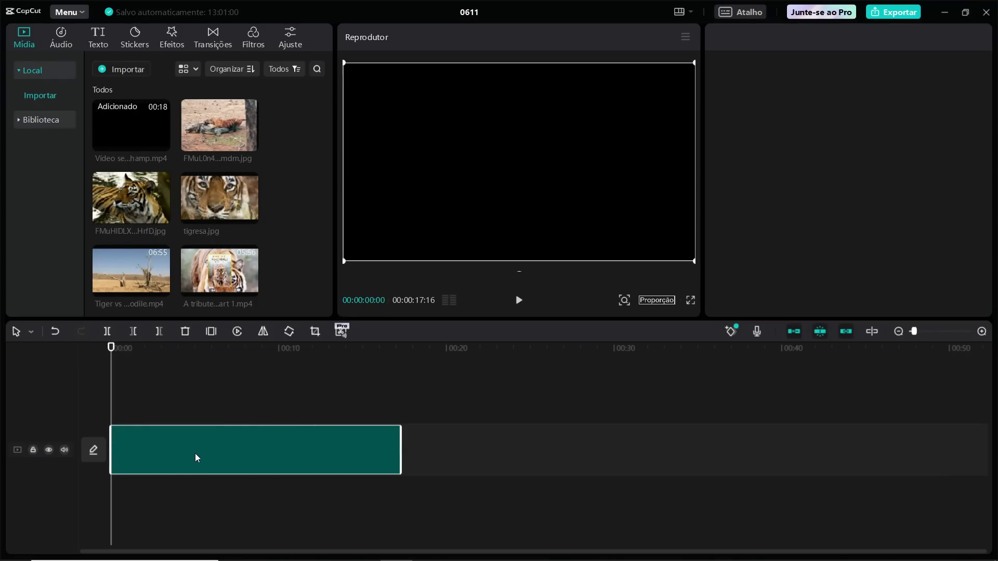
right_click(180, 445)
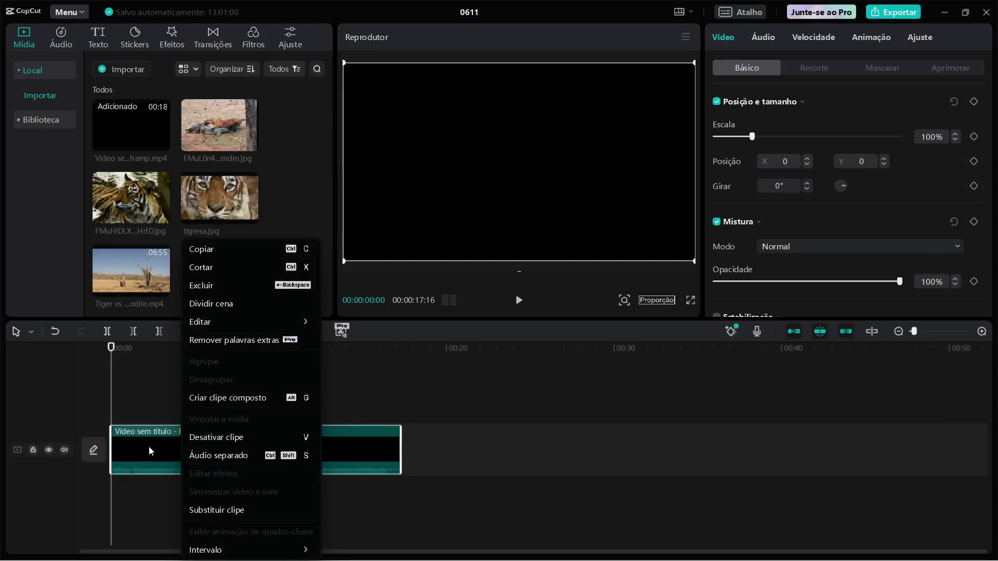
left_click(216, 456)
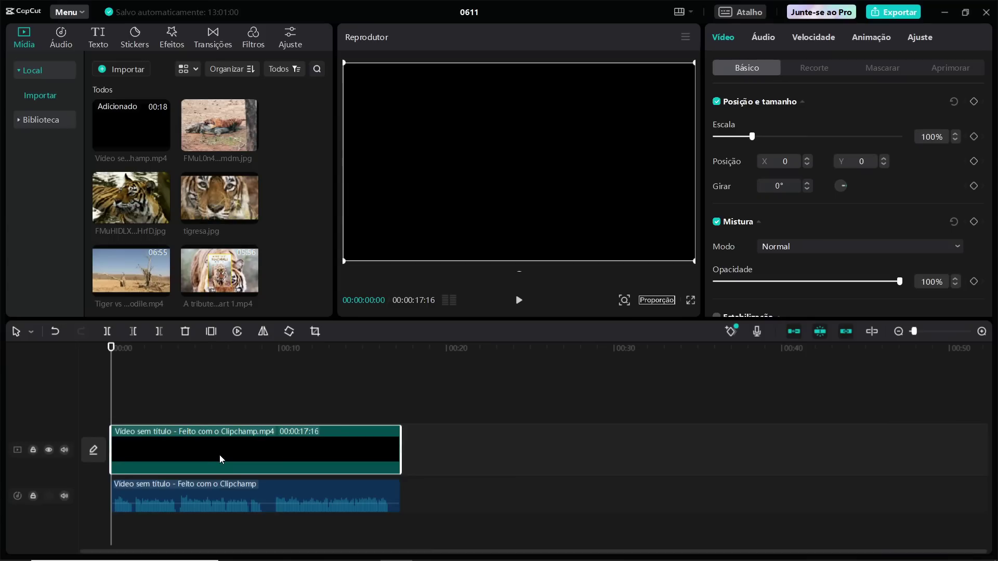
left_click(465, 446)
left_click(282, 443)
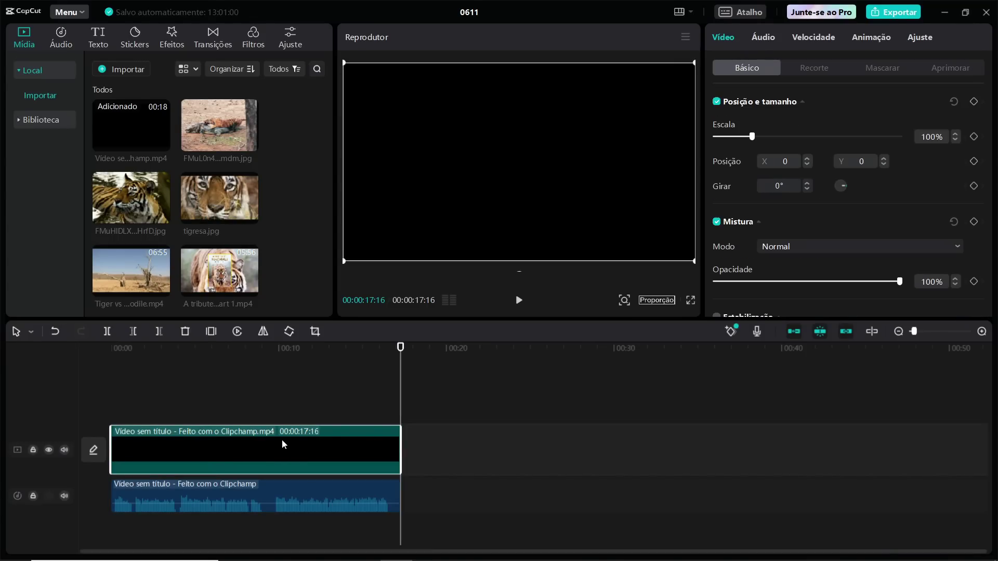
key("Delete")
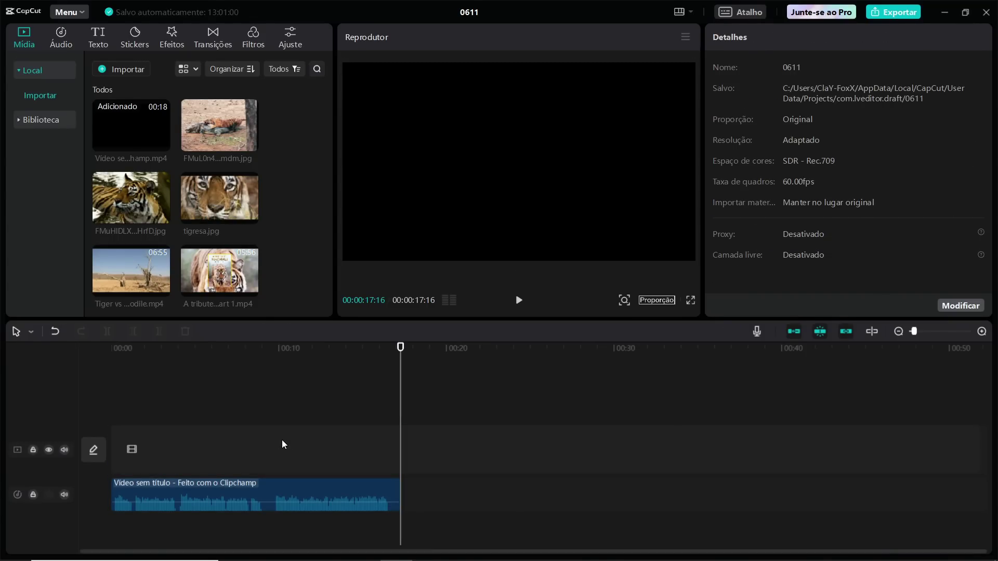
- Play the narration audio from the start for a few seconds and return the playhead to the beginning
left_click_drag(401, 355, 133, 357)
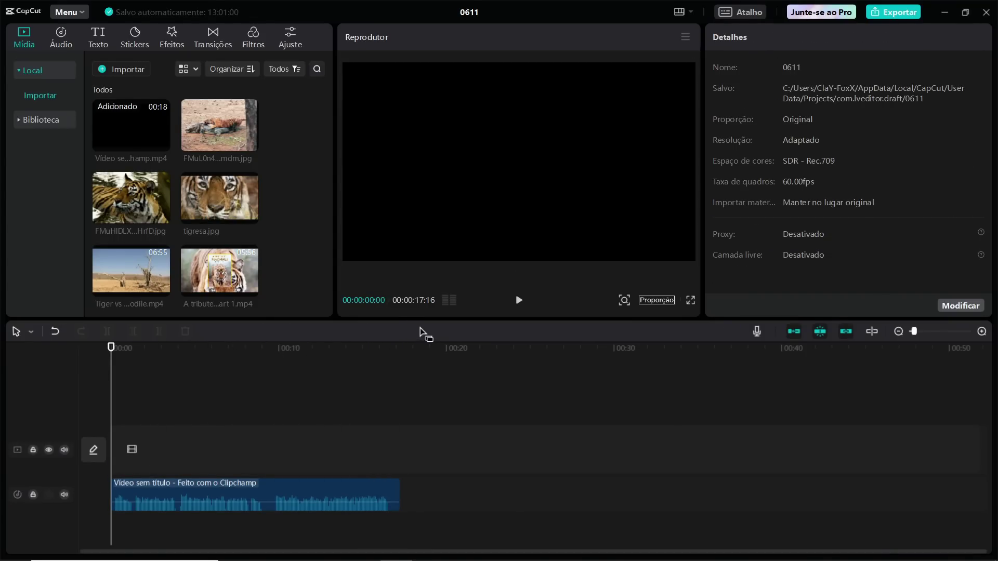
left_click(518, 301)
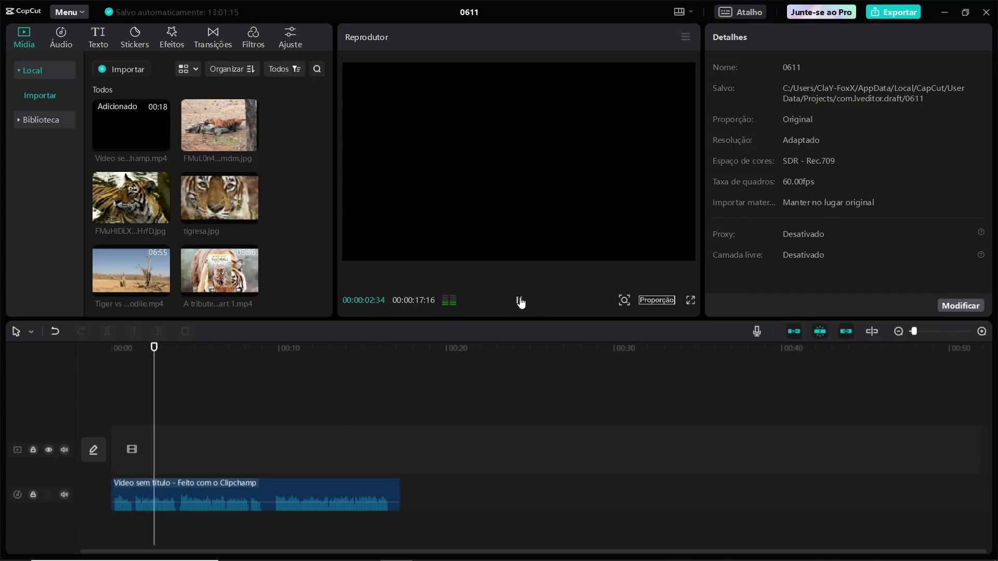
left_click(519, 301)
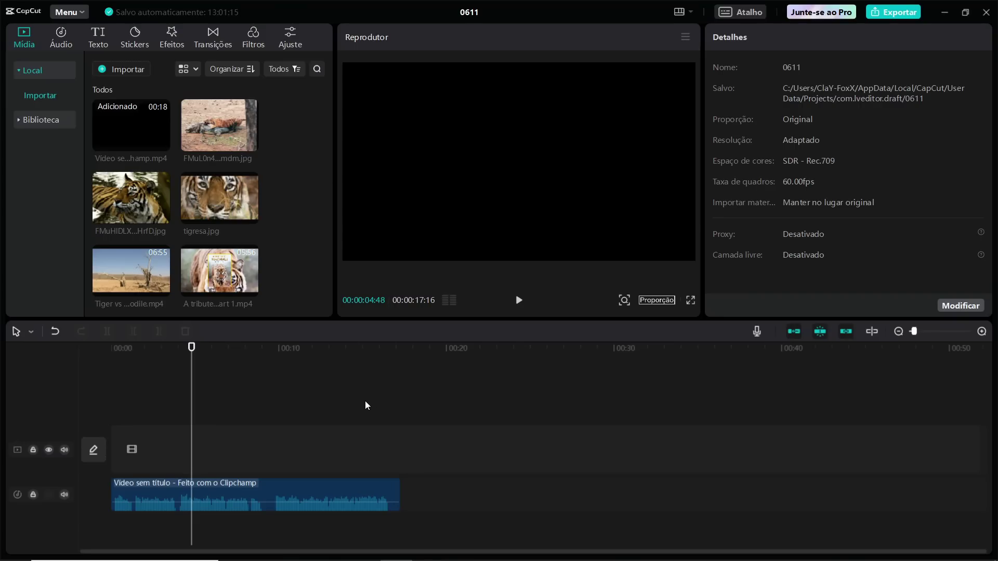
left_click_drag(192, 348, 100, 349)
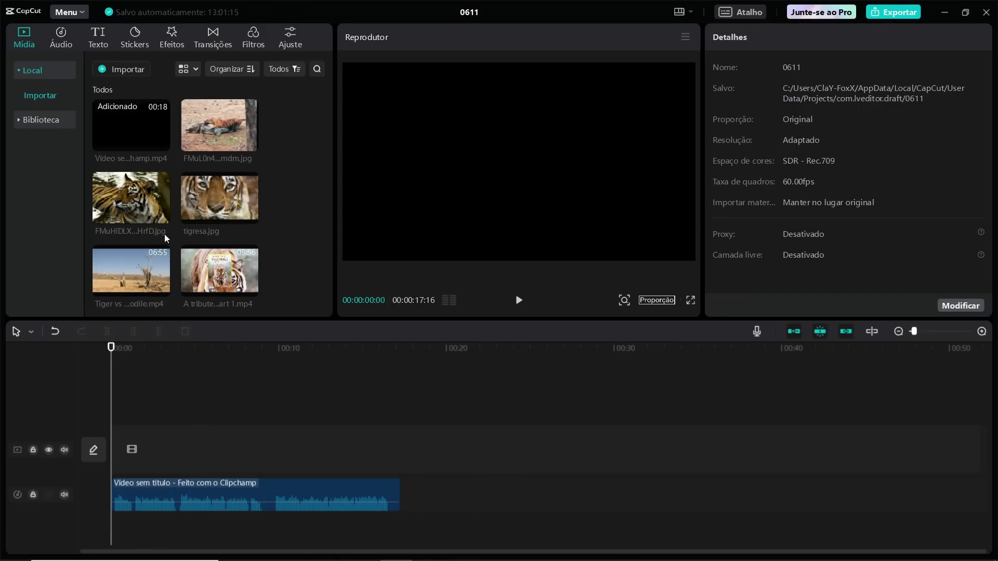
- Place FMuHIDLXIAAHrfD.jpg above the start of the narration, scale it to 118% to fill the frame, and preview it
left_click_drag(126, 190, 178, 447)
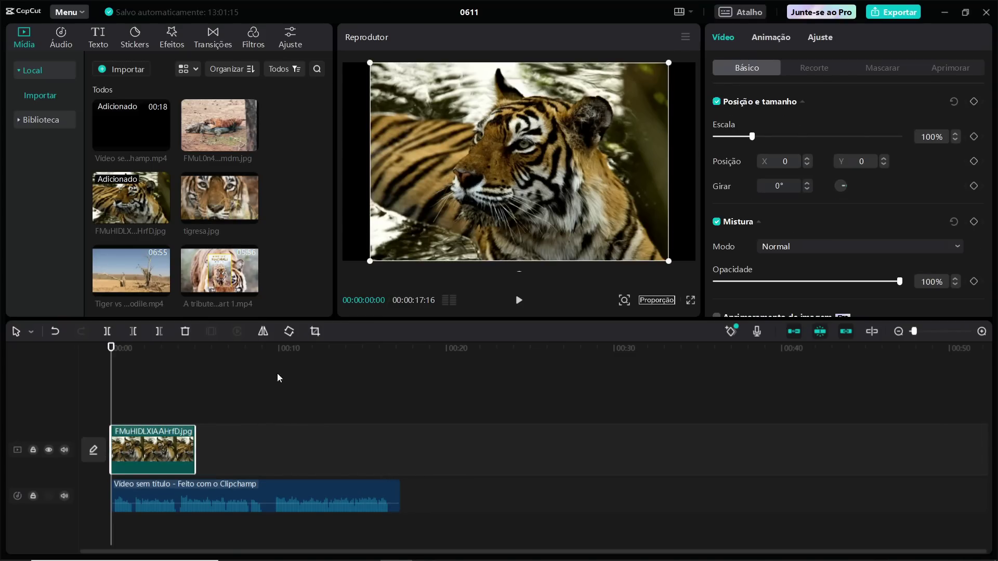
left_click_drag(371, 261, 351, 267)
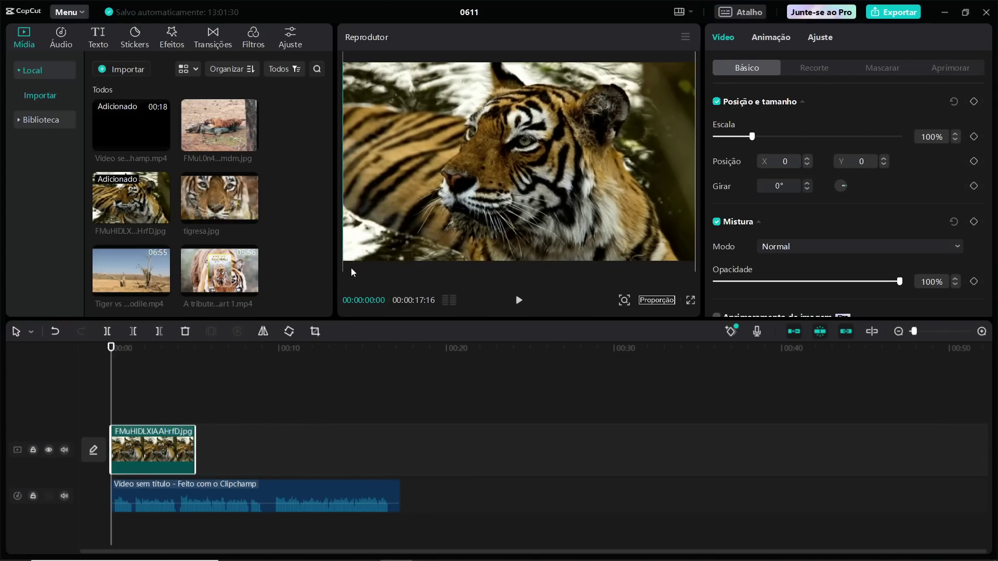
left_click(519, 301)
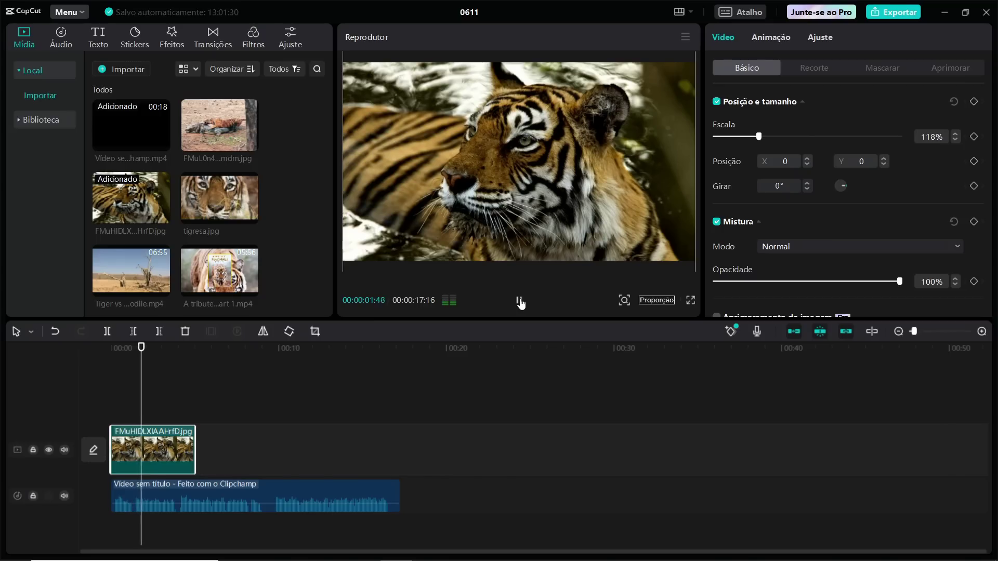
left_click(251, 441)
left_click(164, 441)
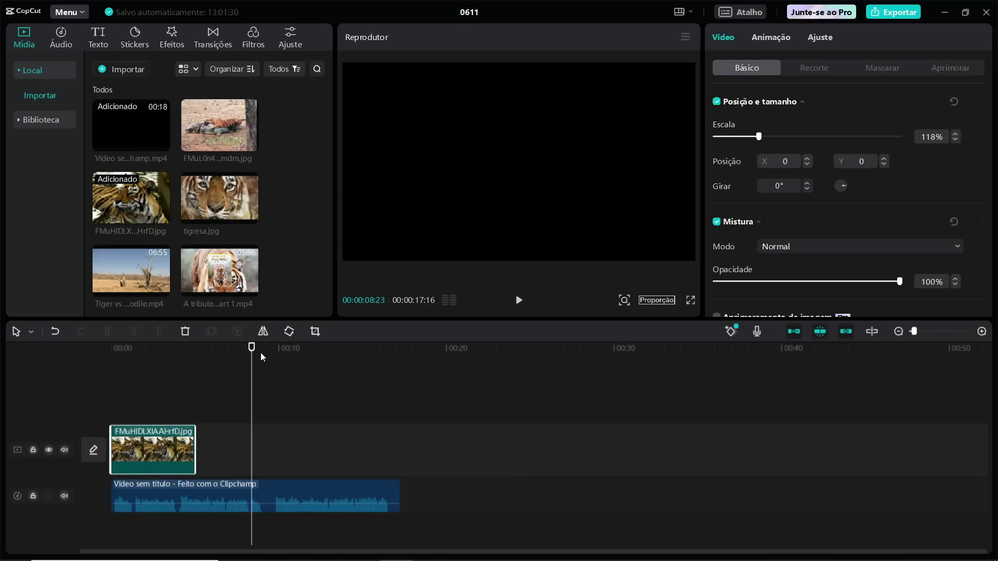
- Browse the effects library with the first tiger image in view and preview the foco rotativo effect
left_click_drag(252, 349, 141, 348)
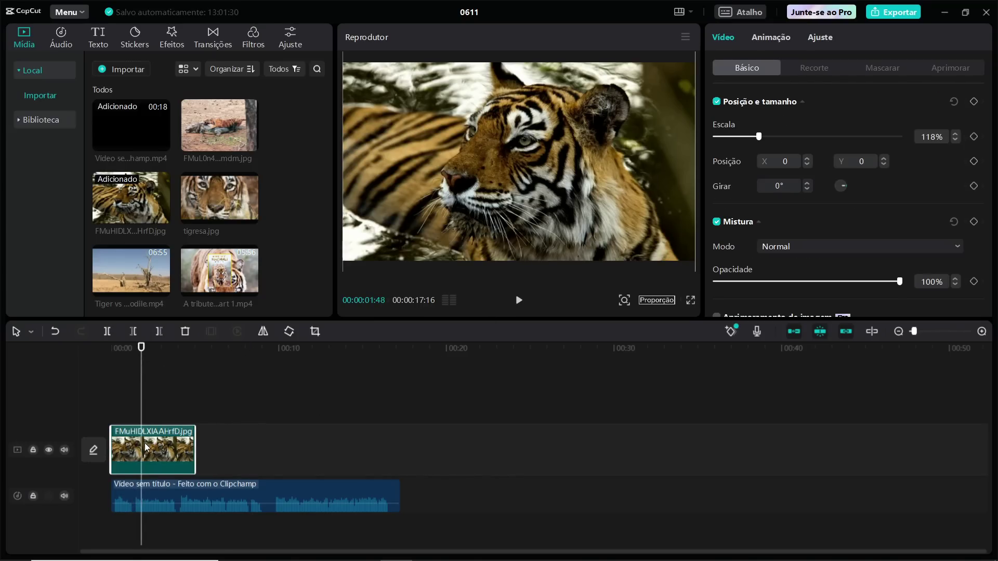
left_click(177, 43)
scroll(200, 205, "down", 3)
scroll(184, 214, "up", 2)
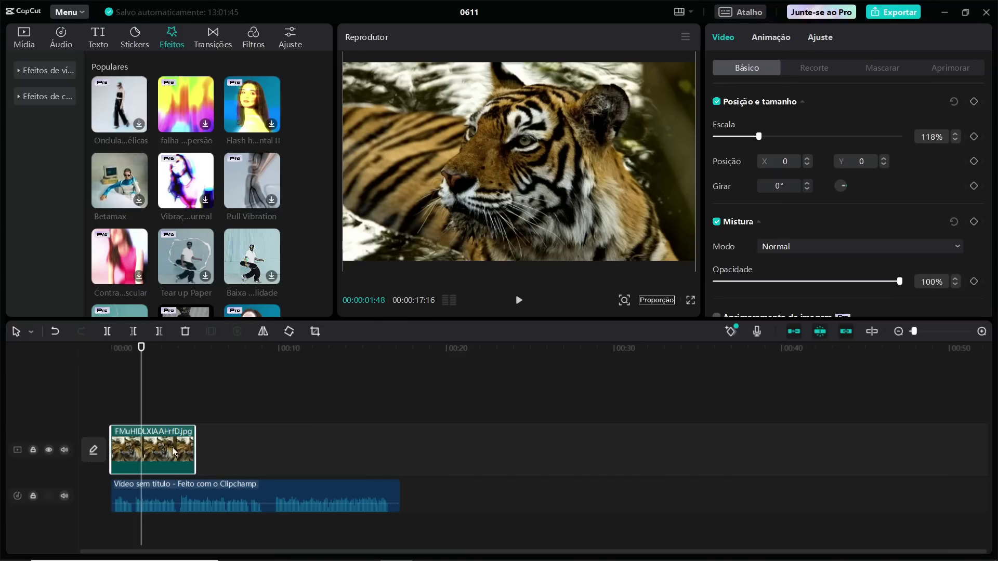
scroll(197, 234, "down", 1)
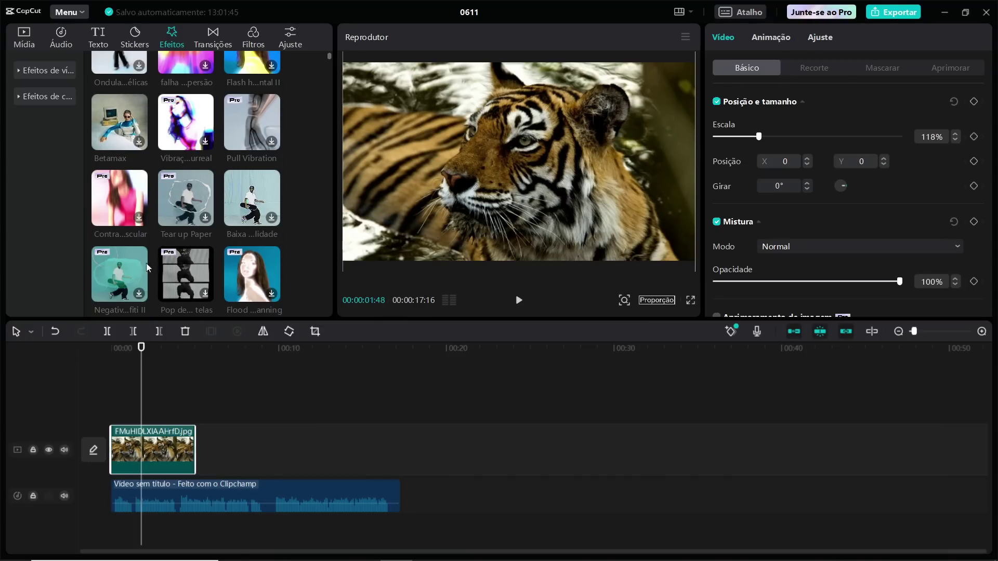
scroll(187, 245, "down", 3)
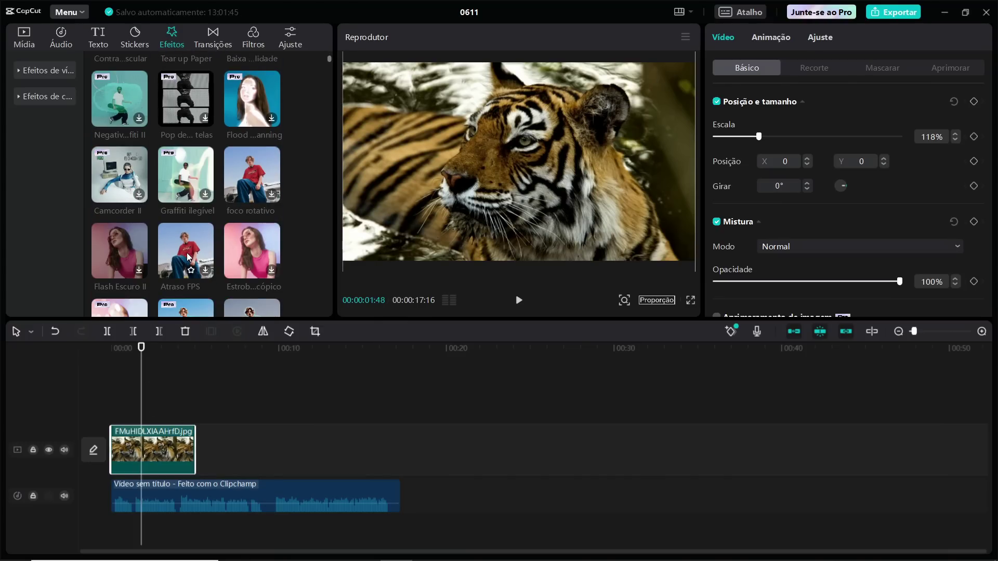
left_click(251, 177)
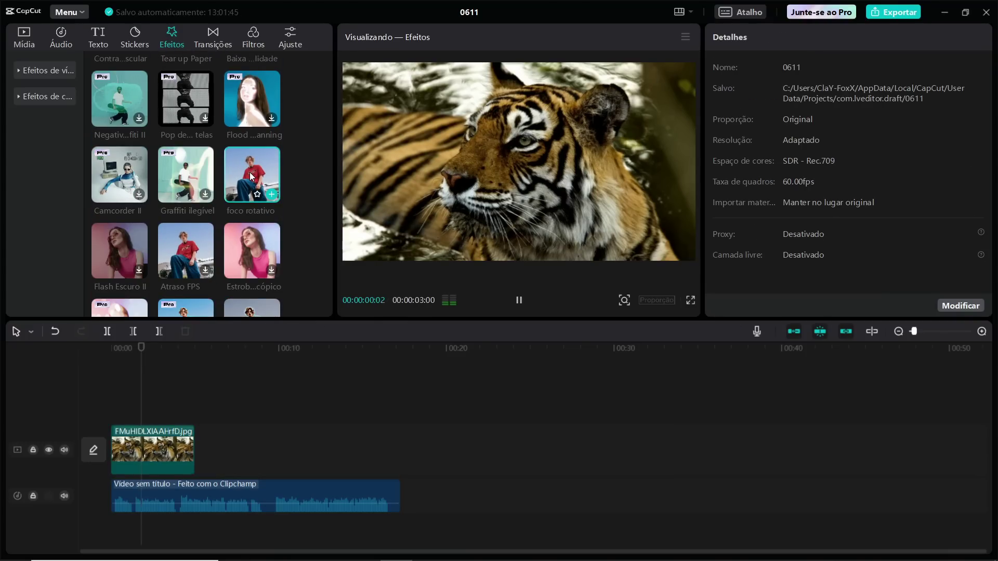
left_click(519, 301)
left_click(303, 459)
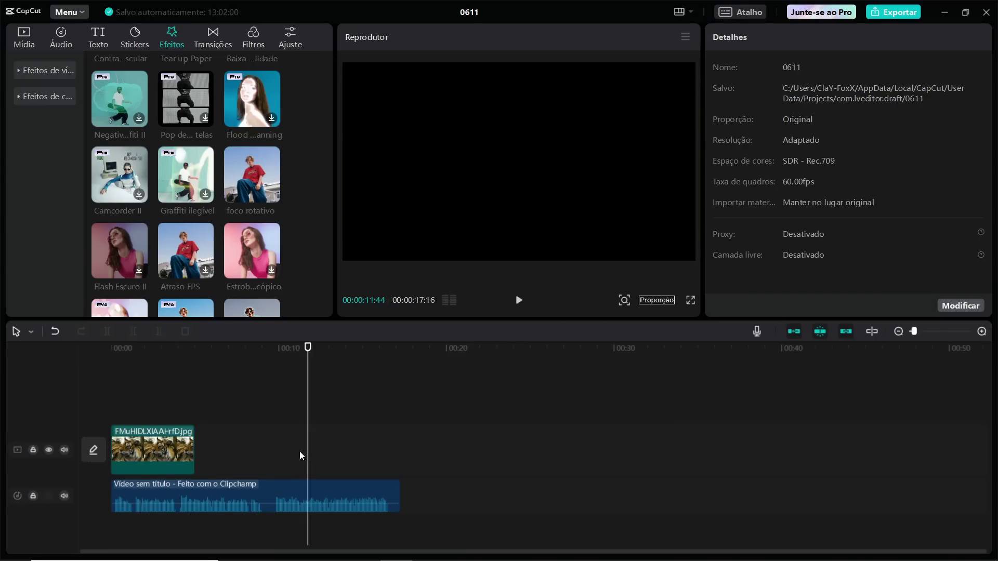
- Animate FMuHIDLXIAAHrfD.jpg with scale keyframes from 100% at its start to 153% near its end, and preview the zoom
left_click_drag(308, 349, 103, 358)
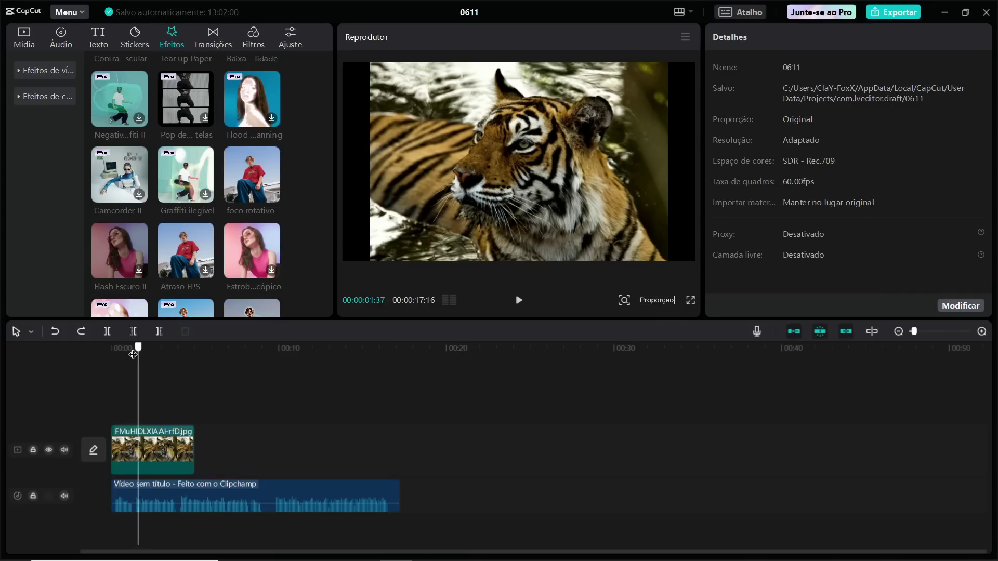
left_click(130, 438)
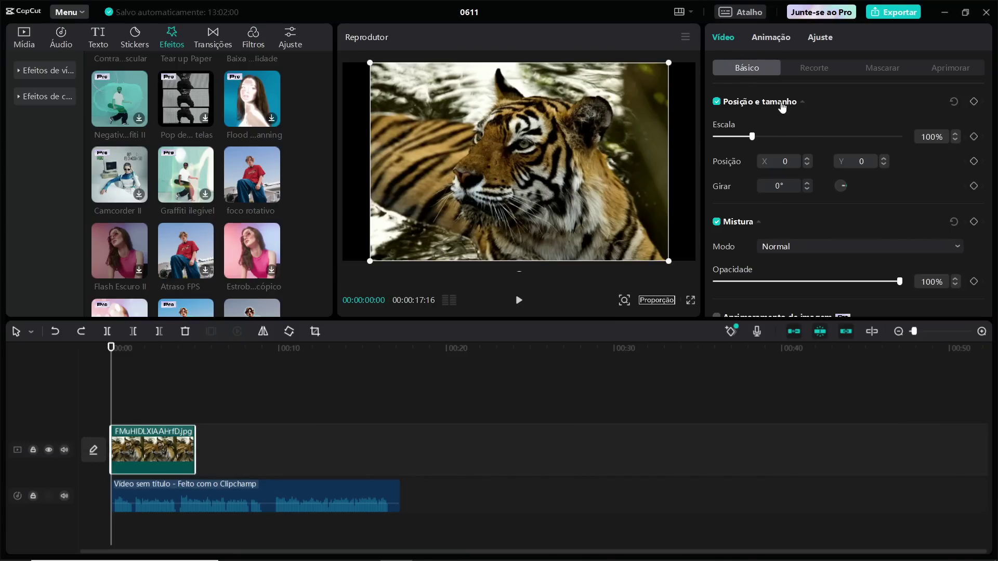
left_click(974, 103)
left_click_drag(112, 347, 188, 355)
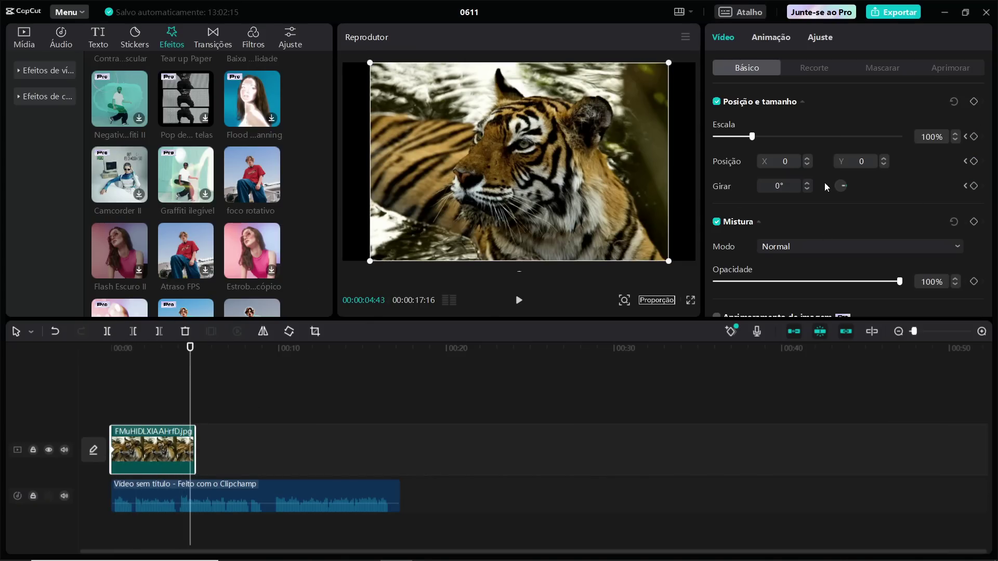
left_click_drag(753, 136, 773, 137)
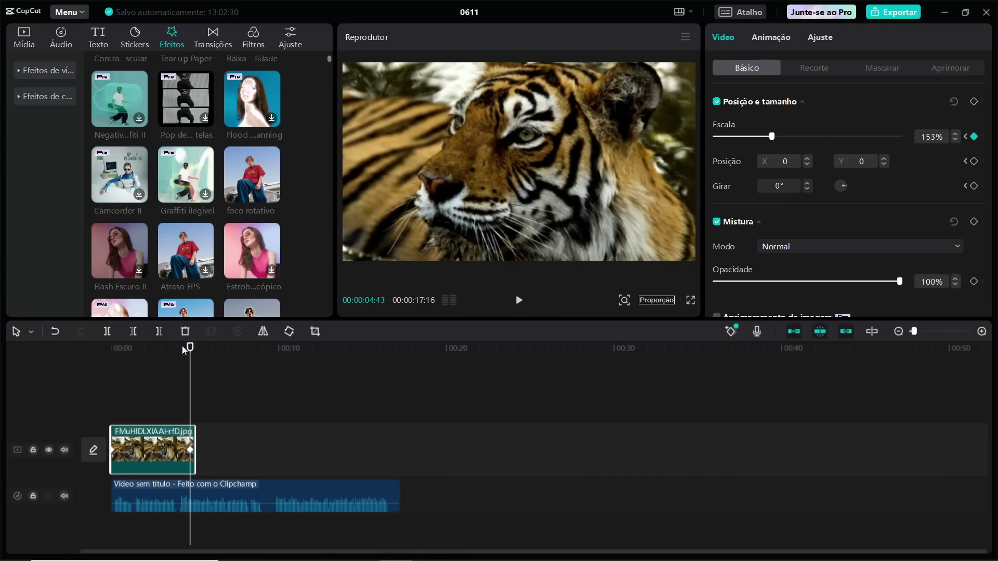
left_click_drag(189, 348, 96, 354)
left_click(519, 301)
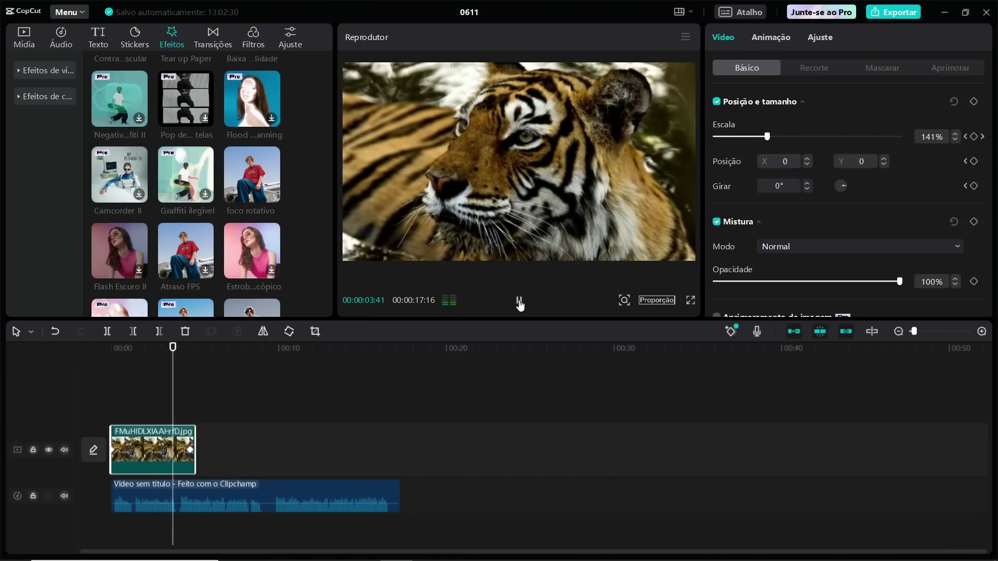
left_click(519, 301)
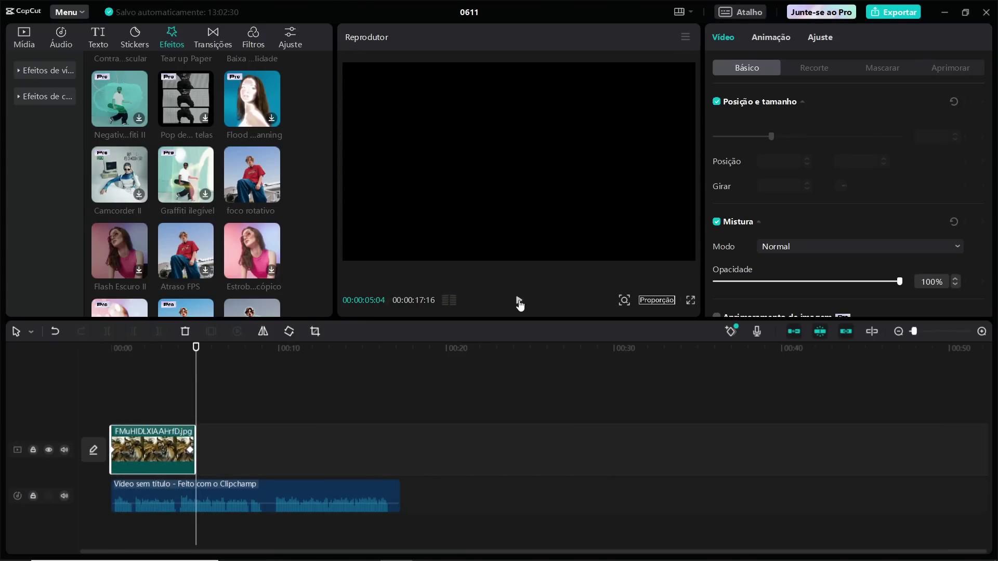
- Enlarge the first tiger image at its starting keyframe so it fills the frame without black sidebars
left_click(24, 37)
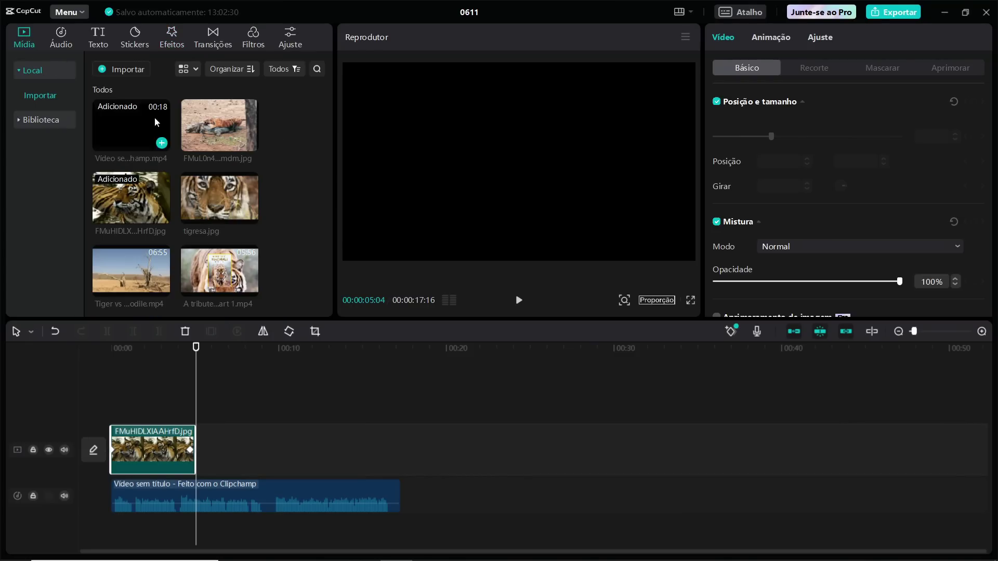
left_click_drag(197, 349, 111, 348)
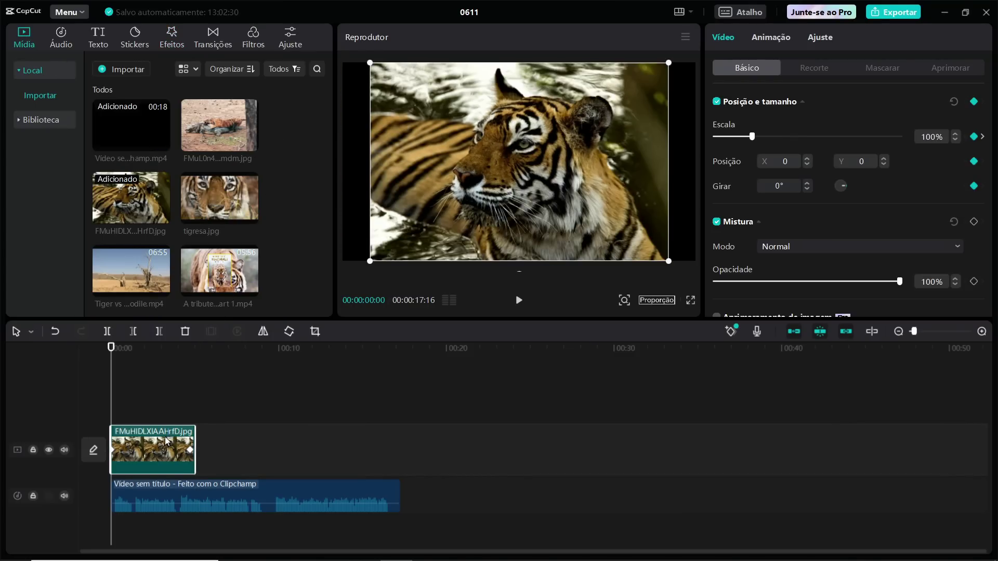
left_click_drag(361, 59, 348, 55)
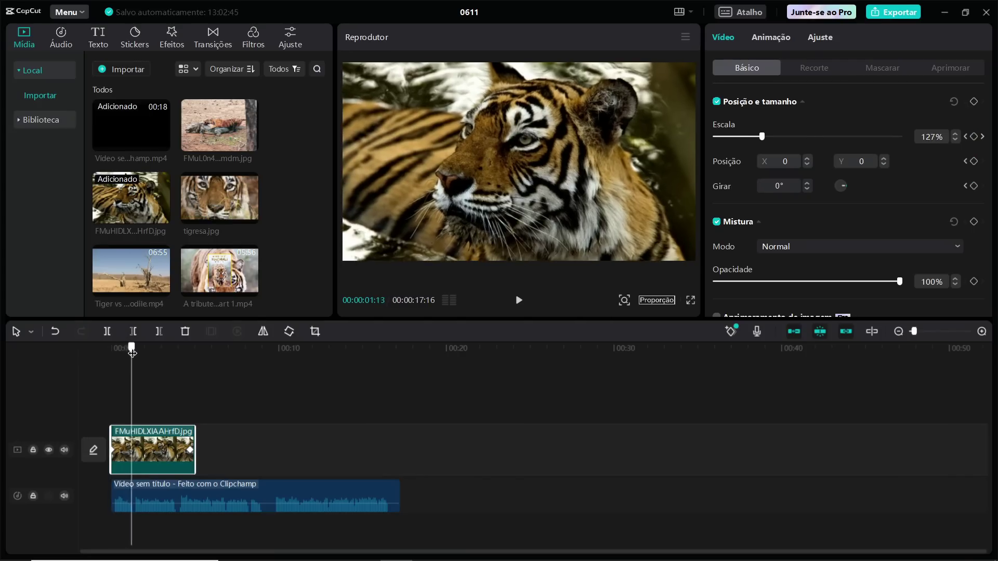
- Place tigresa.jpg on the video track directly after the first tiger image
left_click(213, 117)
left_click_drag(221, 192, 212, 446)
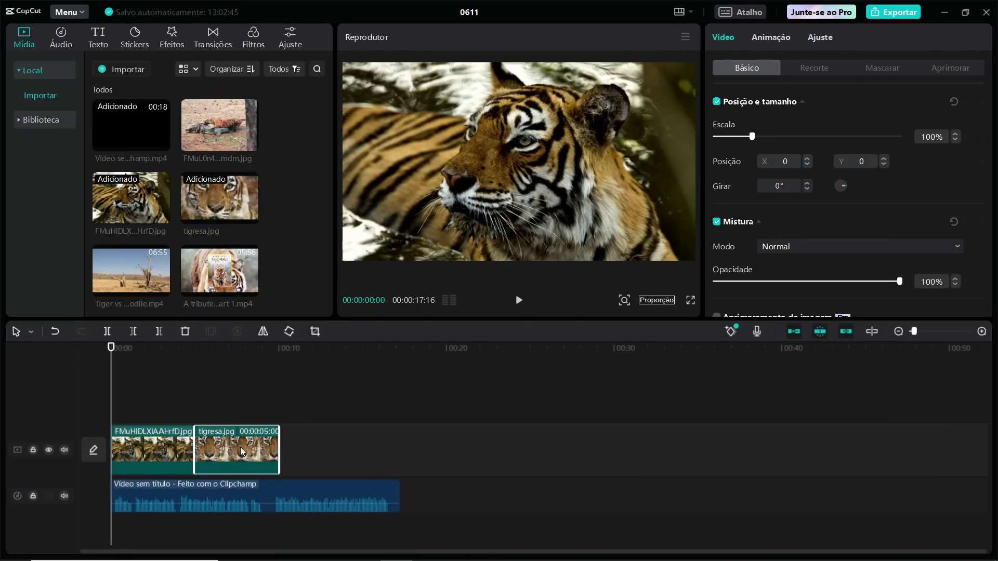
left_click(318, 454)
left_click(235, 451)
- Keyframe a zoom on tigresa.jpg from 100% at its start to 134% near its end, shifting the picture slightly down
left_click_drag(318, 354, 193, 367)
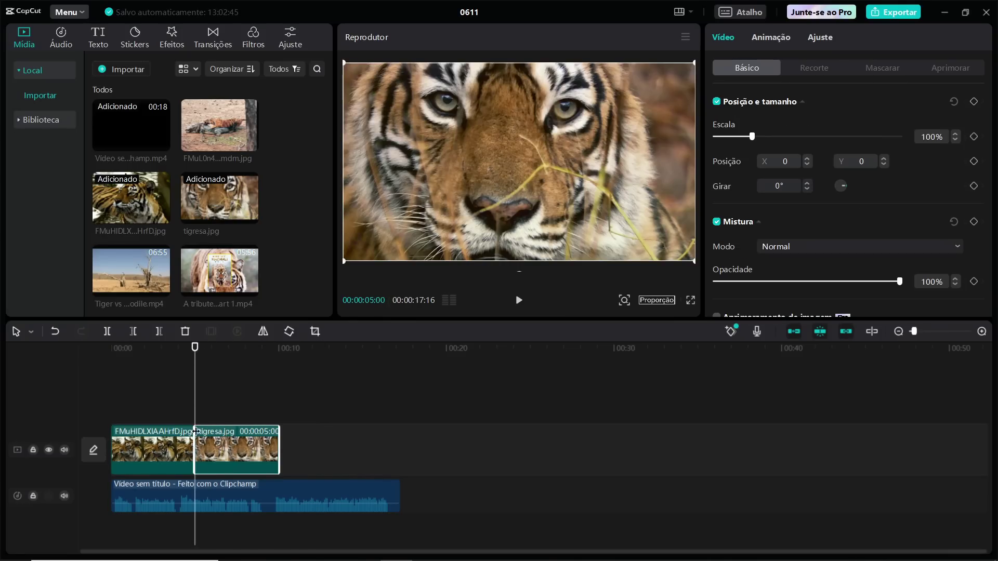
left_click(974, 101)
left_click_drag(196, 346, 271, 349)
left_click_drag(753, 140, 766, 140)
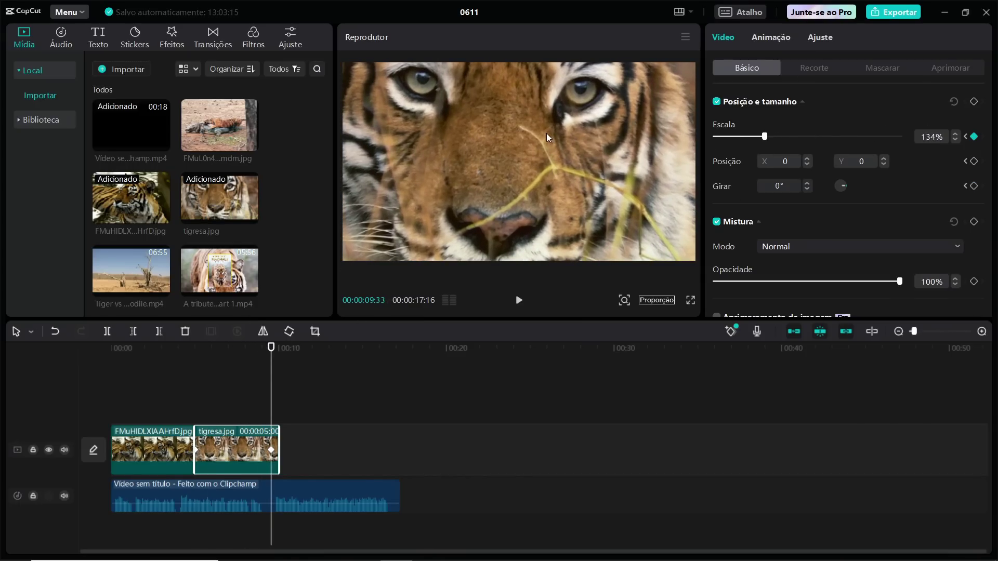
left_click_drag(546, 148, 547, 153)
left_click_drag(270, 349, 197, 357)
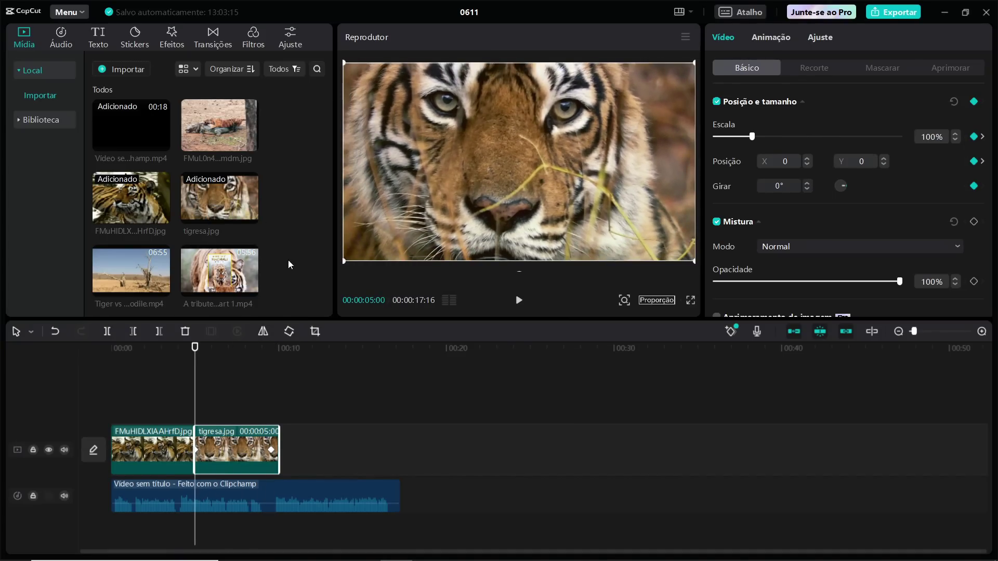
- Add the Tiger vs crocodile video after tigresa.jpg and trim its beginning to the fight footage, leaving 6 minutes
left_click_drag(133, 272, 312, 455)
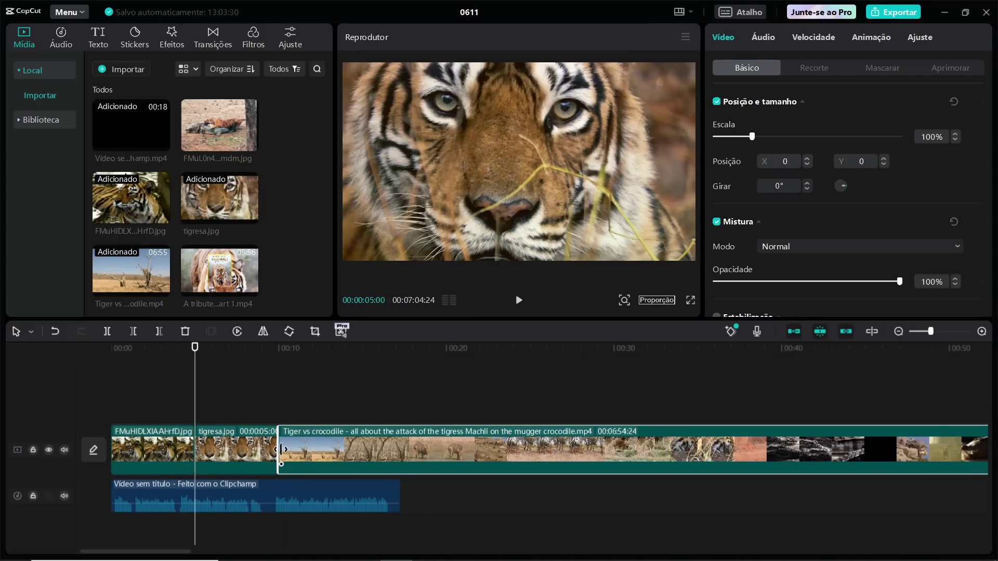
left_click_drag(278, 448, 856, 448)
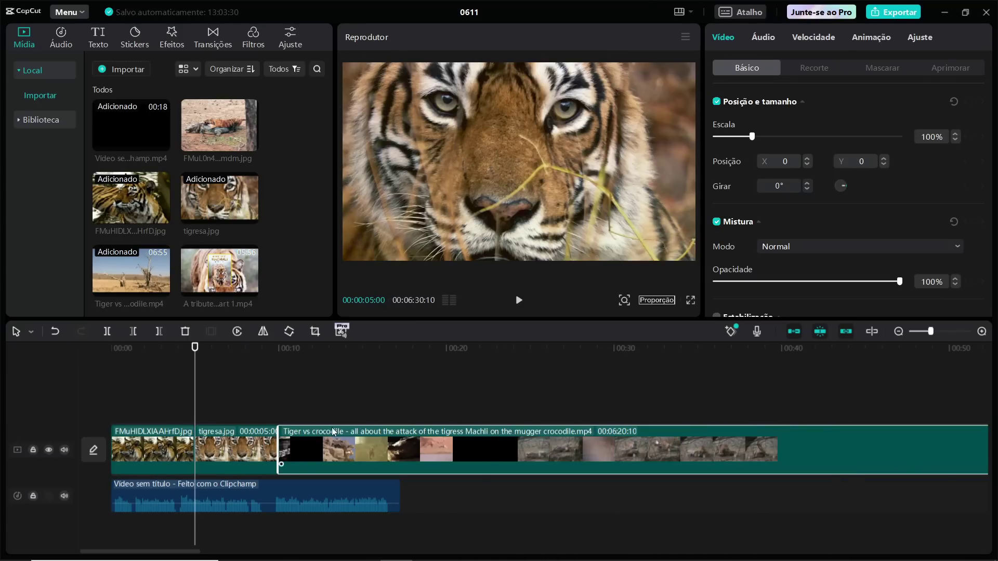
left_click_drag(279, 451, 617, 447)
- Split the Tiger vs crocodile clip at 00:00:20:45, delete the remainder, and shorten the kept part to end with the narration
left_click_drag(194, 351, 460, 368)
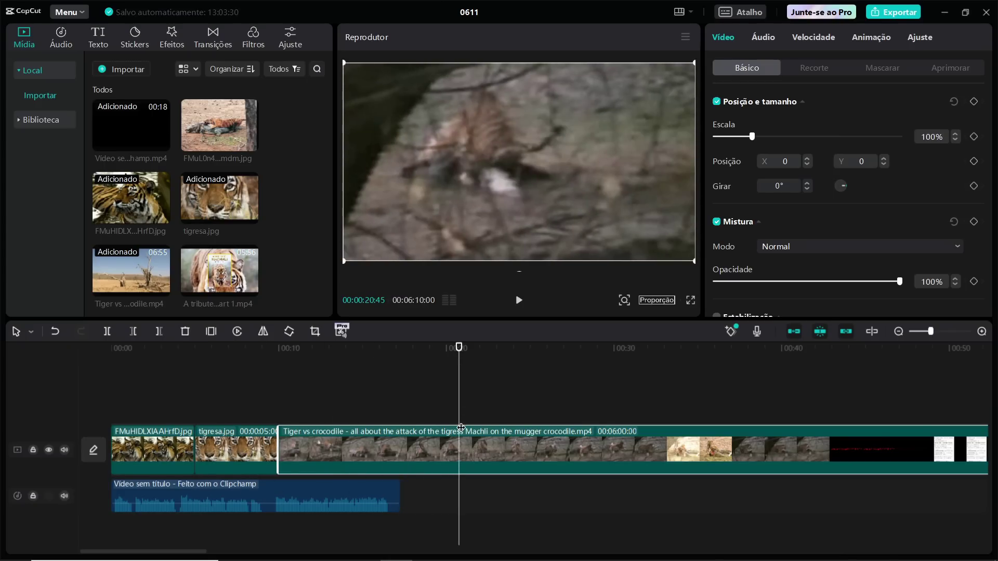
key("b")
left_click(458, 452)
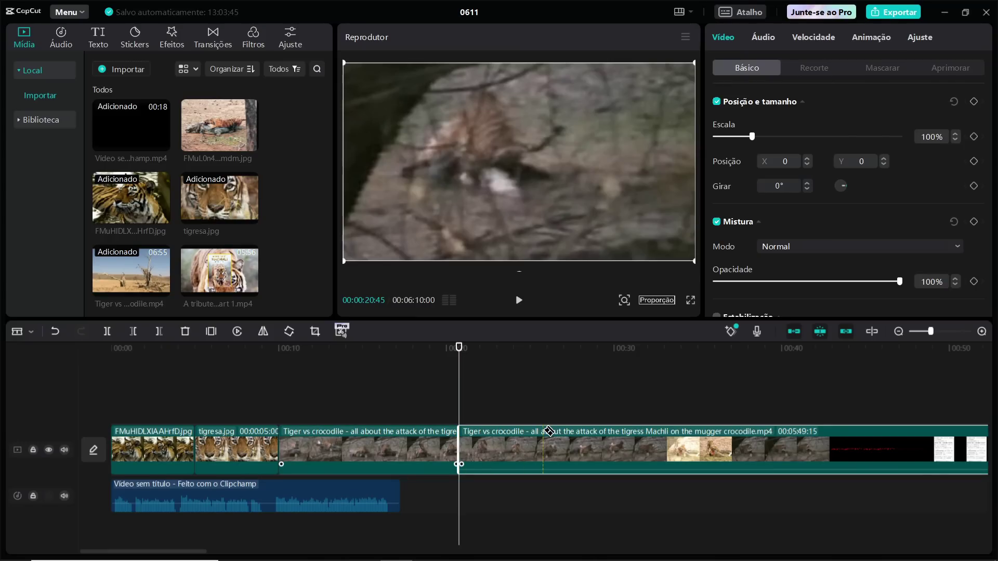
key("a")
left_click_drag(511, 442, 539, 457)
key("Delete")
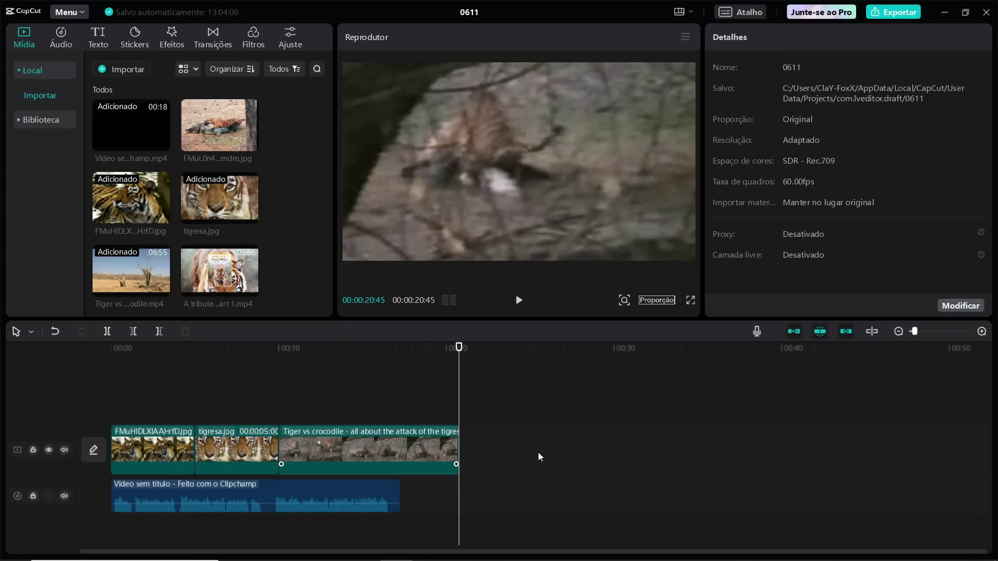
left_click_drag(456, 447, 400, 447)
- Play the assembled sequence from the beginning almost to its end and return the playhead to the start
left_click_drag(400, 353, 110, 349)
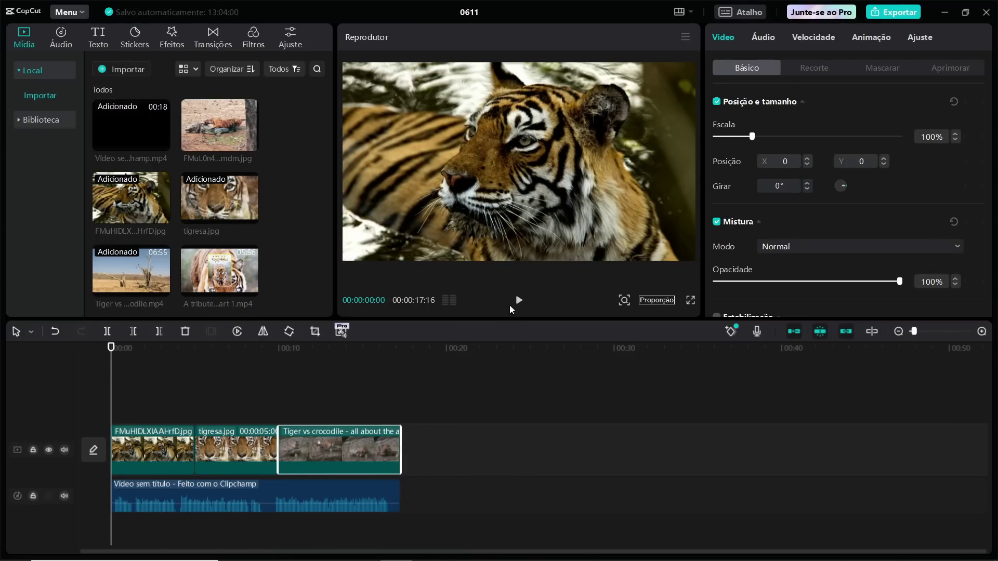
left_click(519, 302)
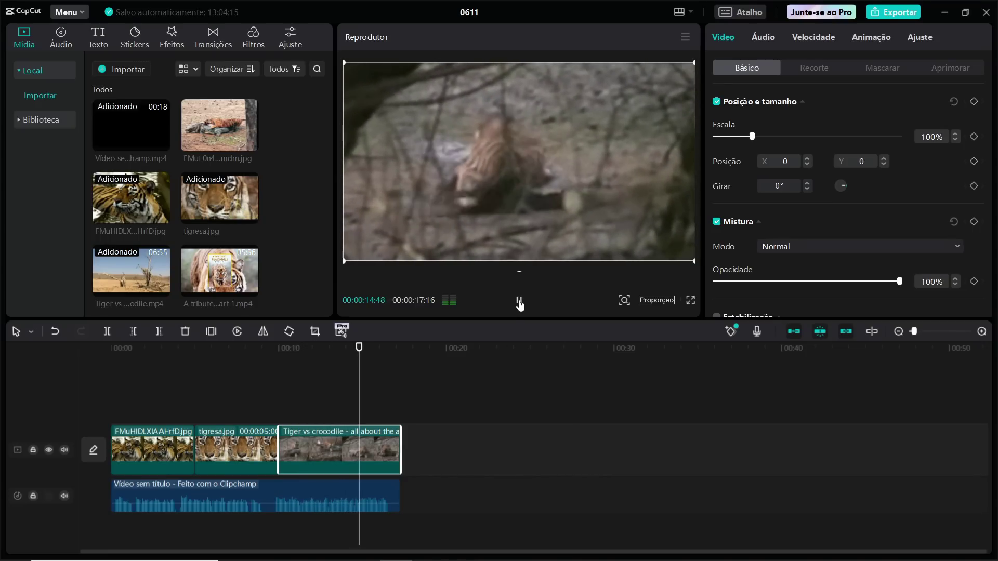
left_click(519, 301)
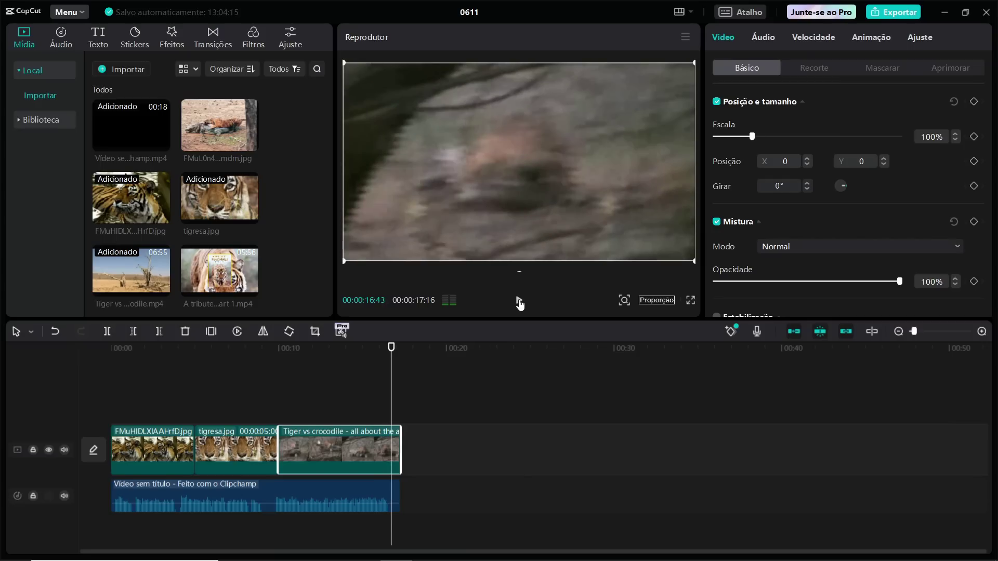
left_click_drag(391, 349, 111, 349)
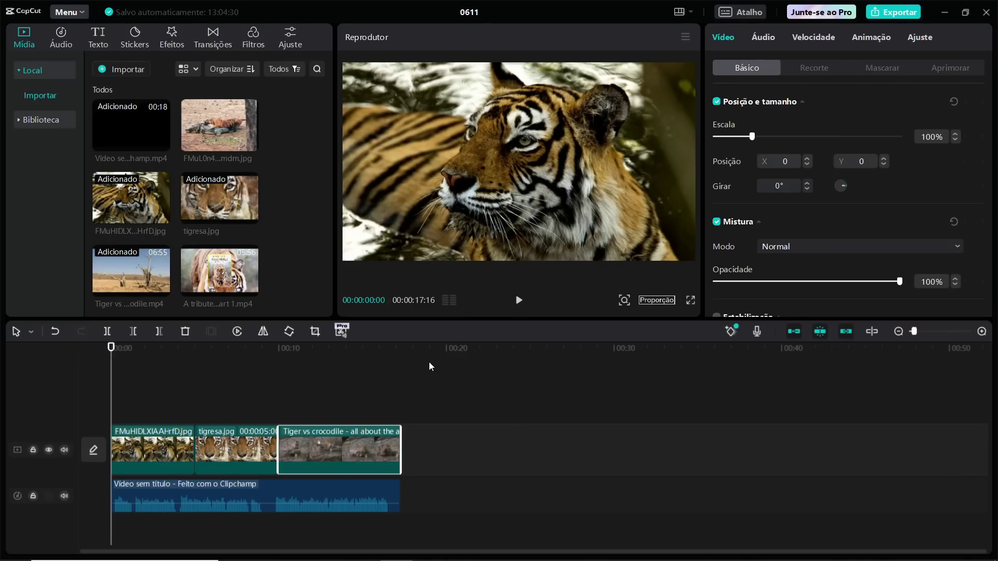
- Switch to Chrome, look through the YouTube channel's uploaded videos, and bring up the video "Tigre - 10 TIGRES MAIS PODEROSOS DA HISTÓRIA"
left_click(945, 12)
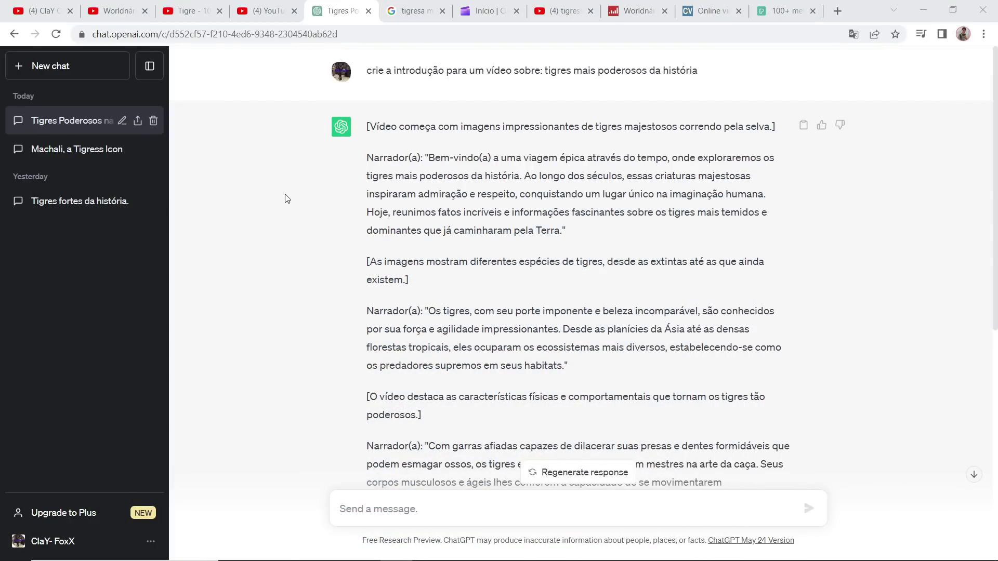
left_click(48, 7)
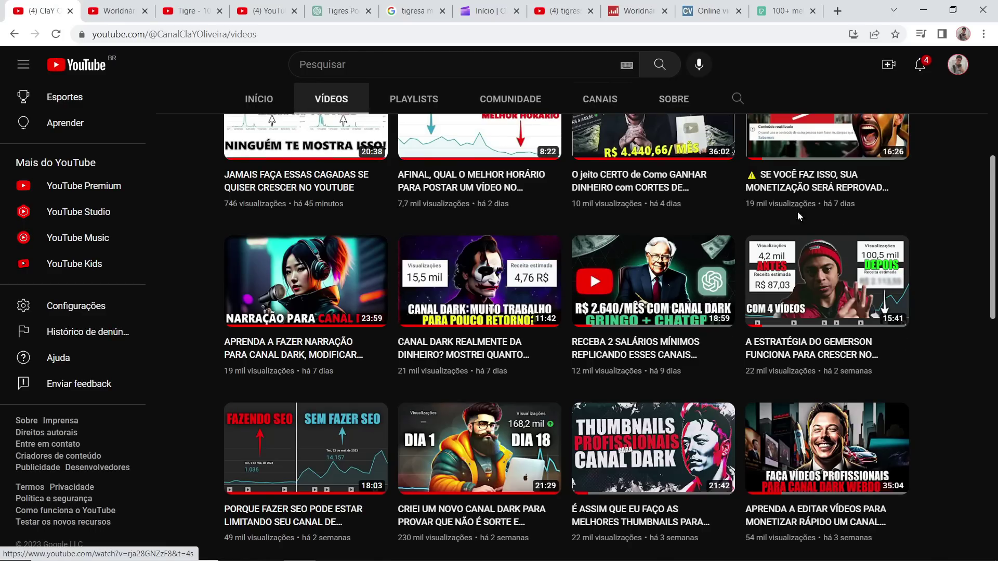
scroll(963, 265, "down", 5)
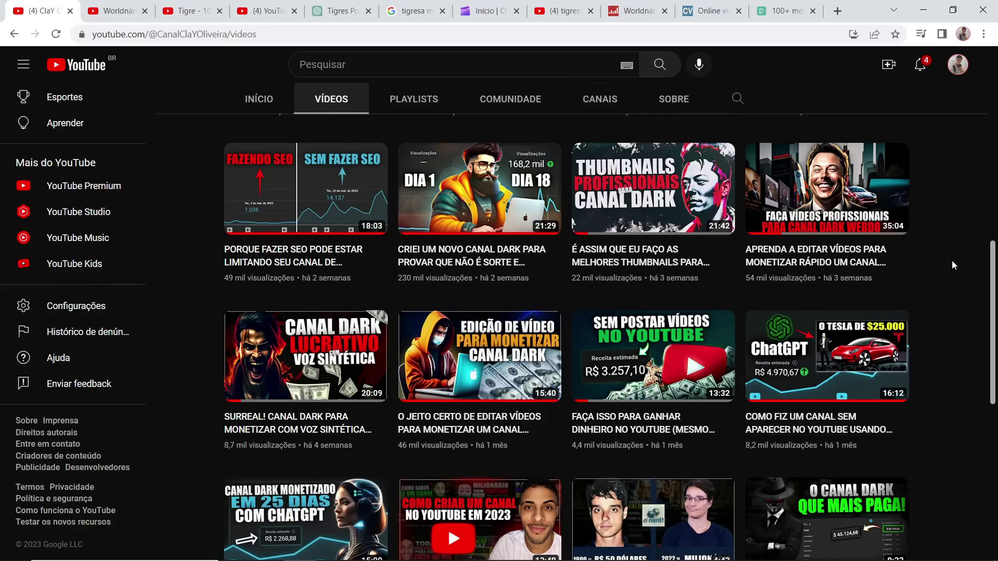
scroll(952, 262, "down", 2)
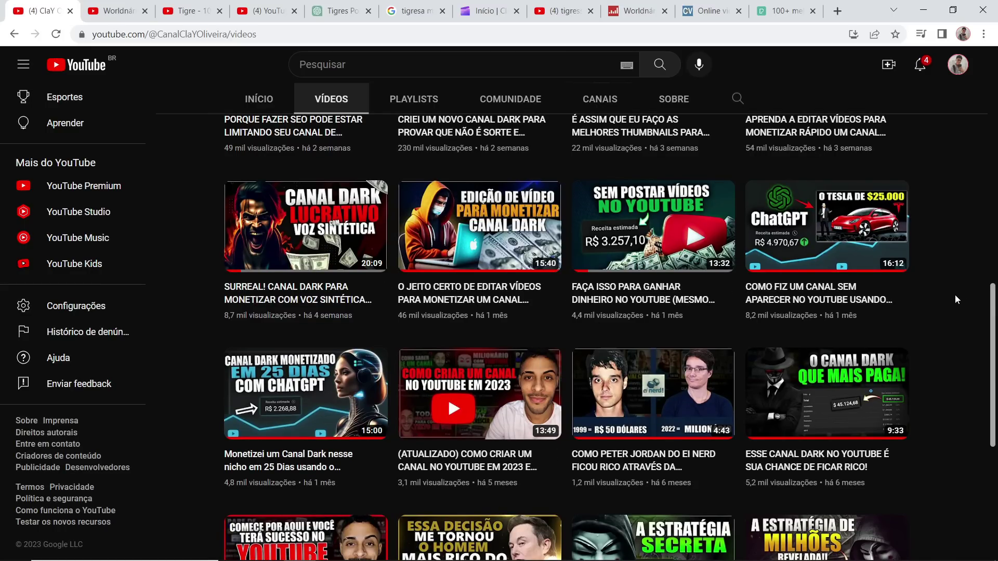
scroll(951, 296, "up", 4)
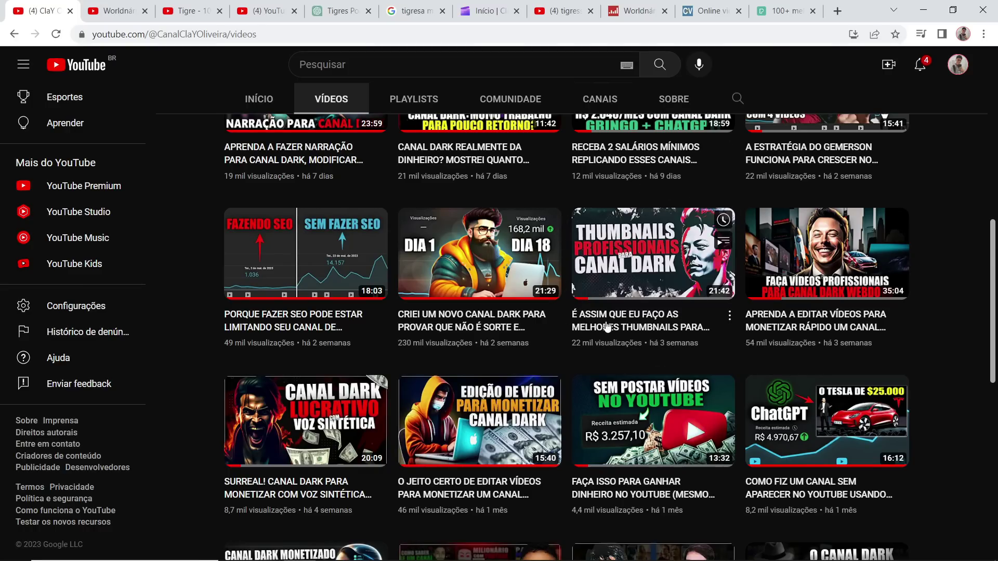
scroll(948, 244, "up", 3)
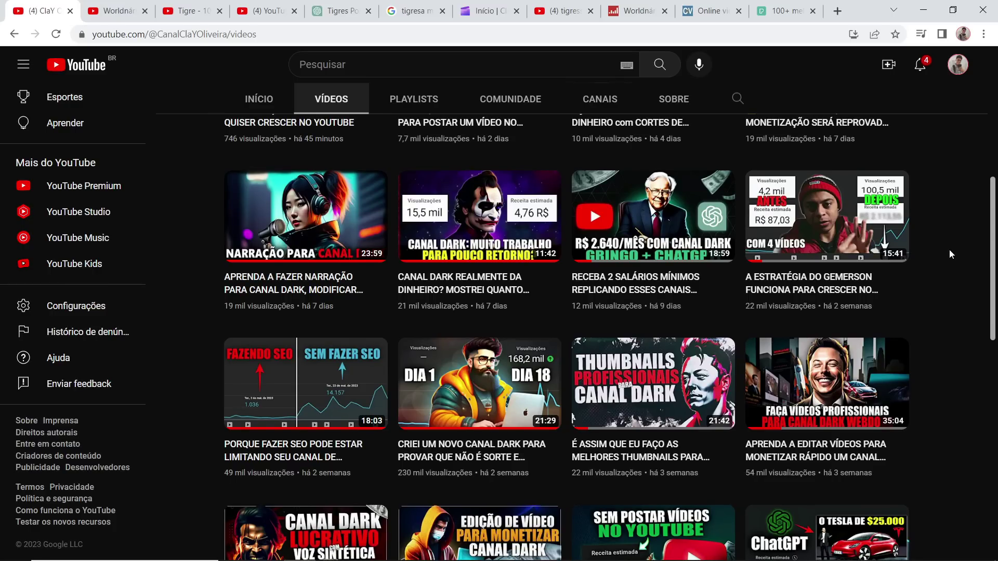
left_click(193, 11)
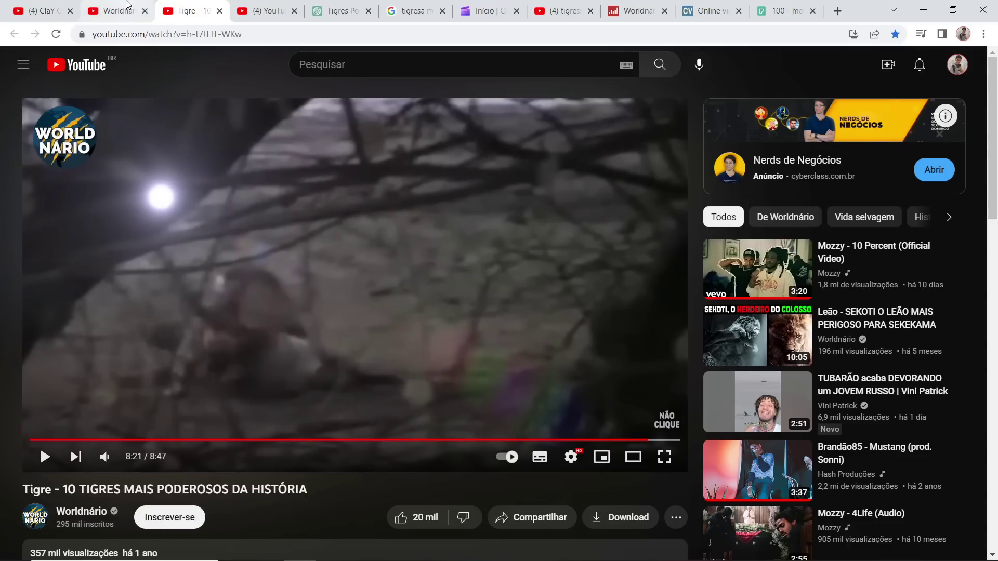
- Look through the Worldnário channel's uploaded videos and examine the style of their thumbnails
left_click(117, 10)
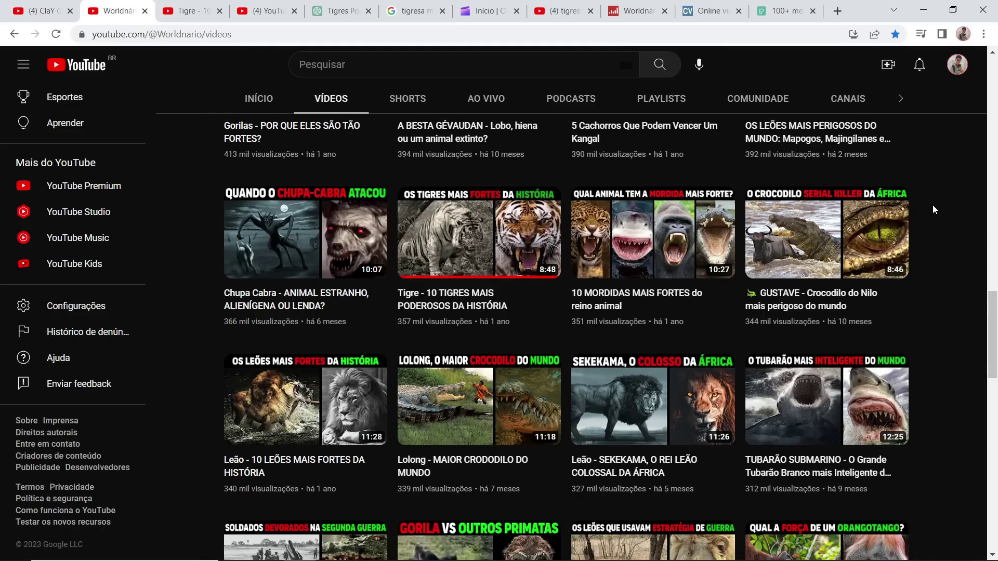
scroll(935, 216, "up", 2)
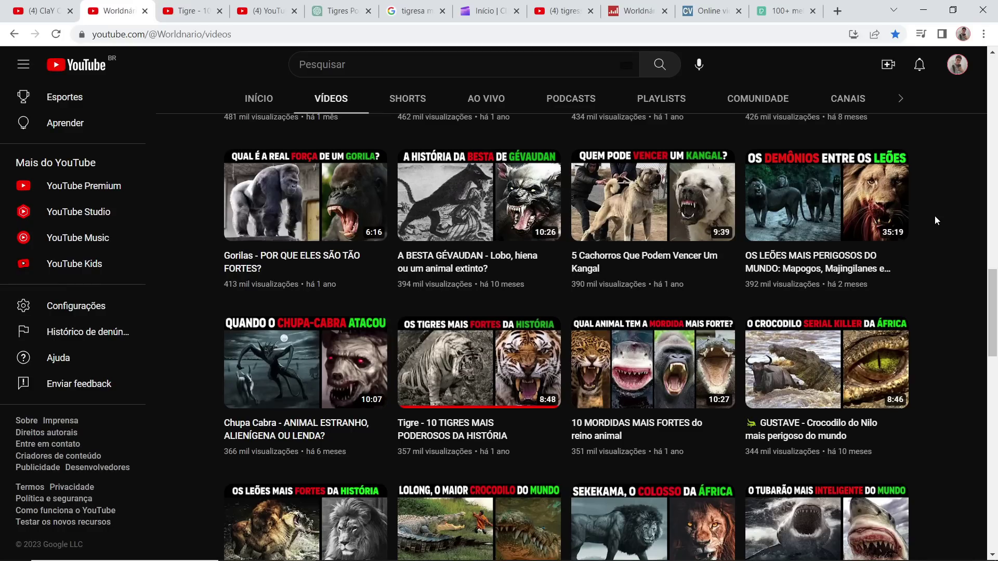
scroll(463, 273, "up", 15)
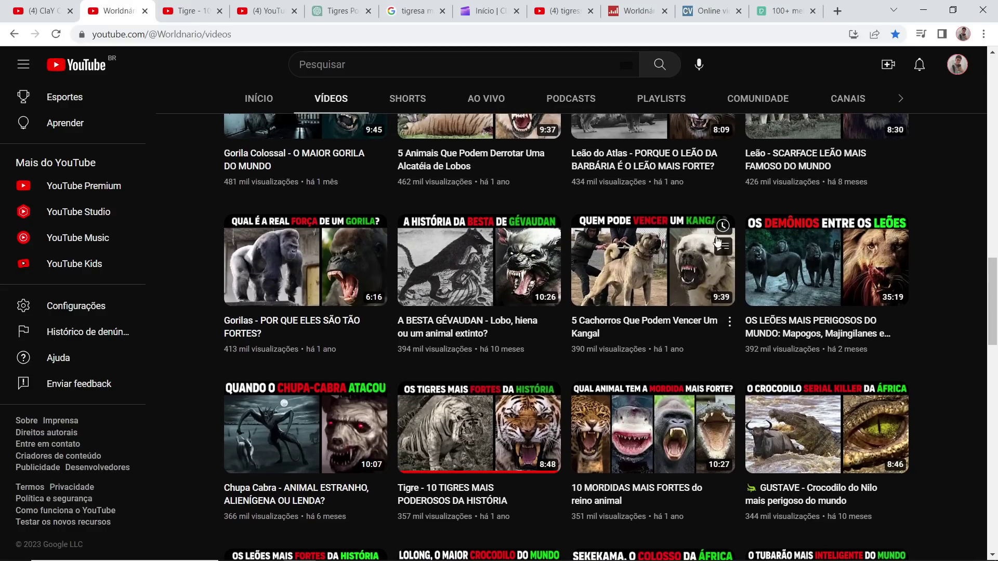
scroll(457, 277, "up", 12)
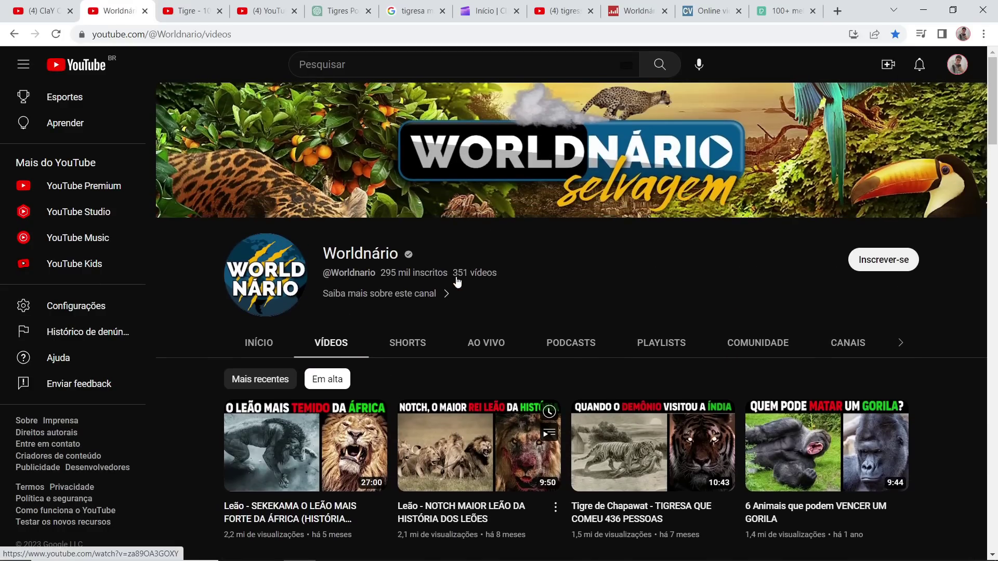
scroll(248, 399, "down", 3)
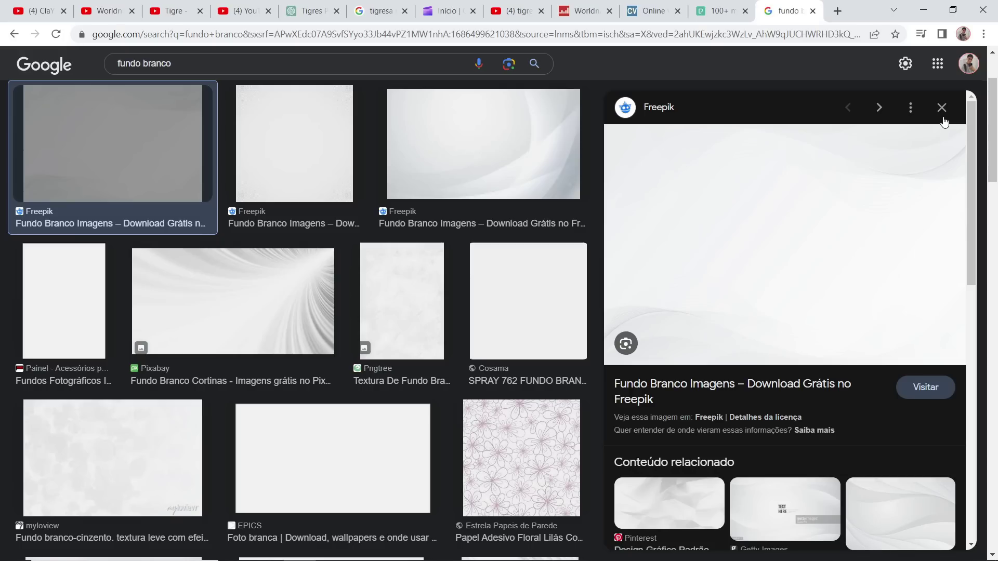
- Pick the plain white 1920 x 1080 EPICS image from the "fundo branco" results and bring it into PhotoScape X
left_click(943, 109)
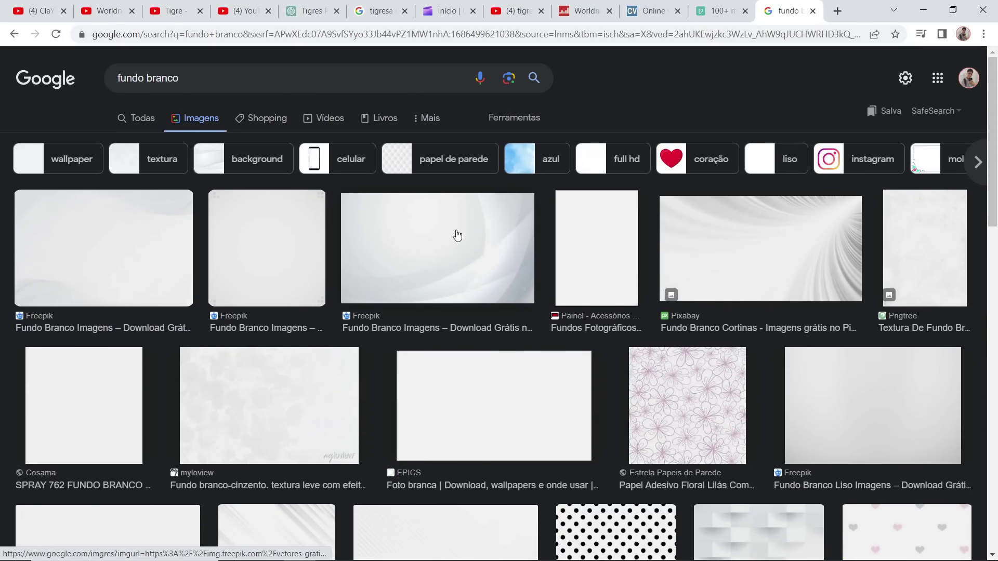
scroll(457, 237, "down", 1)
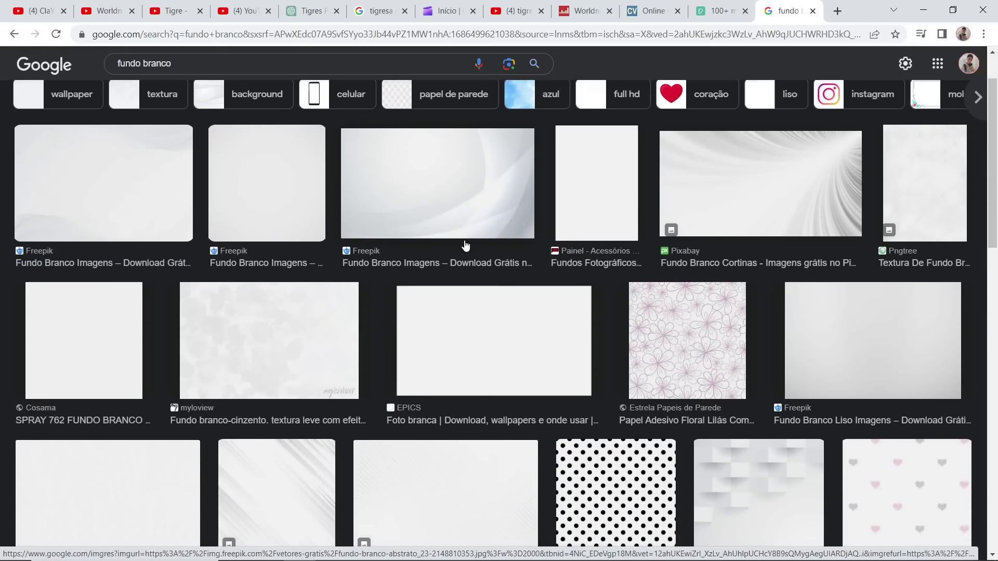
left_click(492, 305)
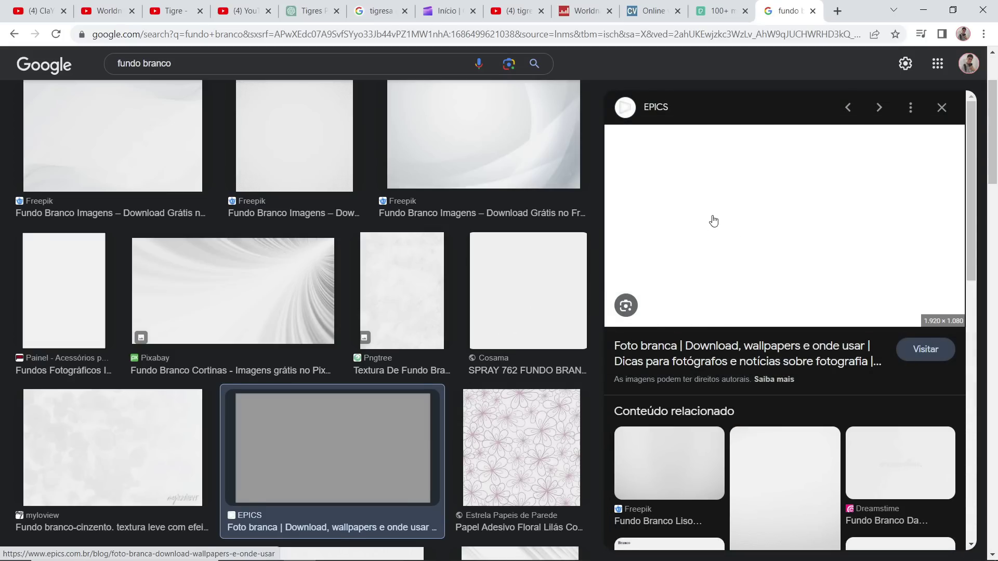
right_click(710, 210)
left_click(759, 361)
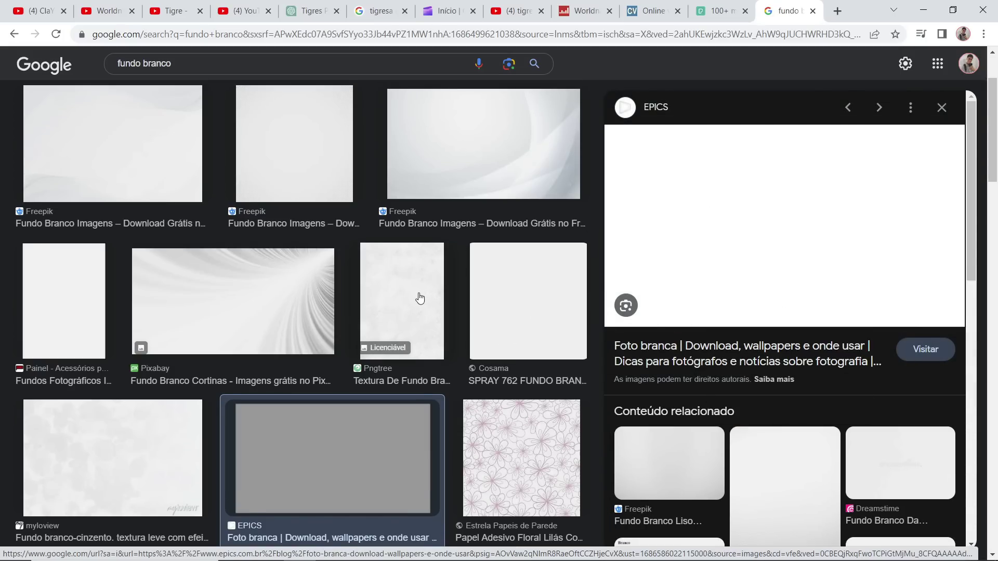
key("alt+Tab")
key("ctrl+v")
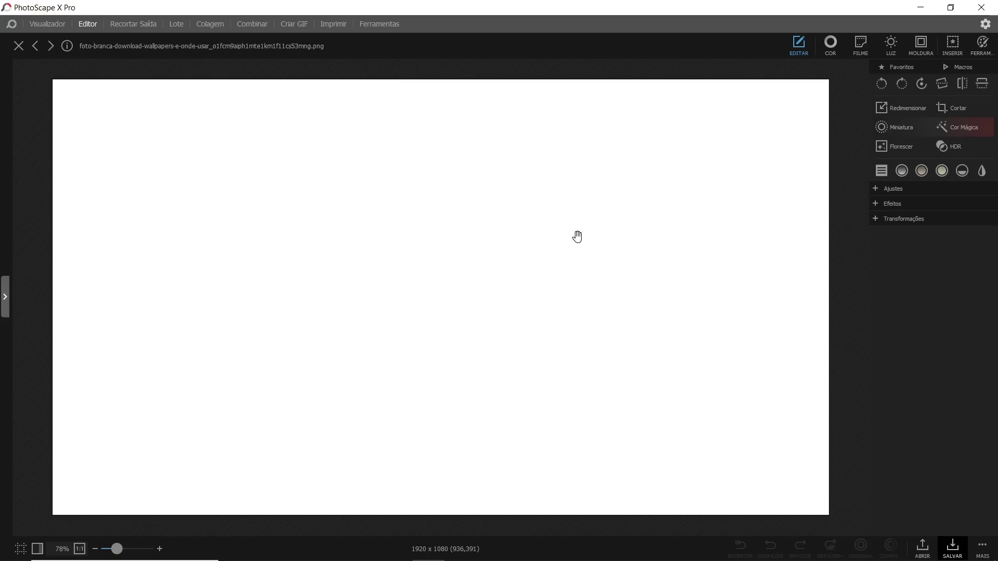
- Crop the white background to the 16 x 9 (HD) ratio, covering the whole image
left_click(953, 108)
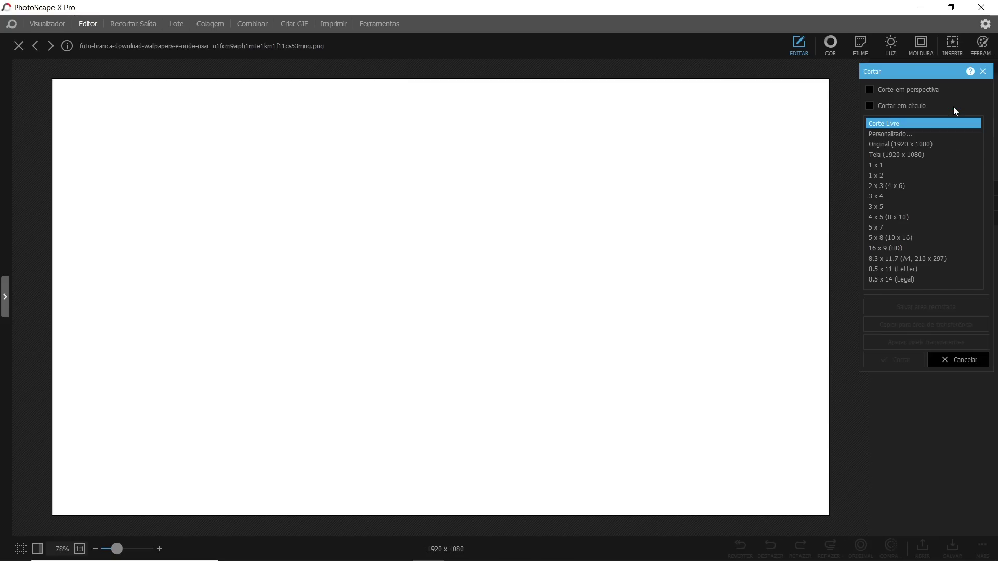
left_click(877, 249)
left_click_drag(49, 80, 880, 417)
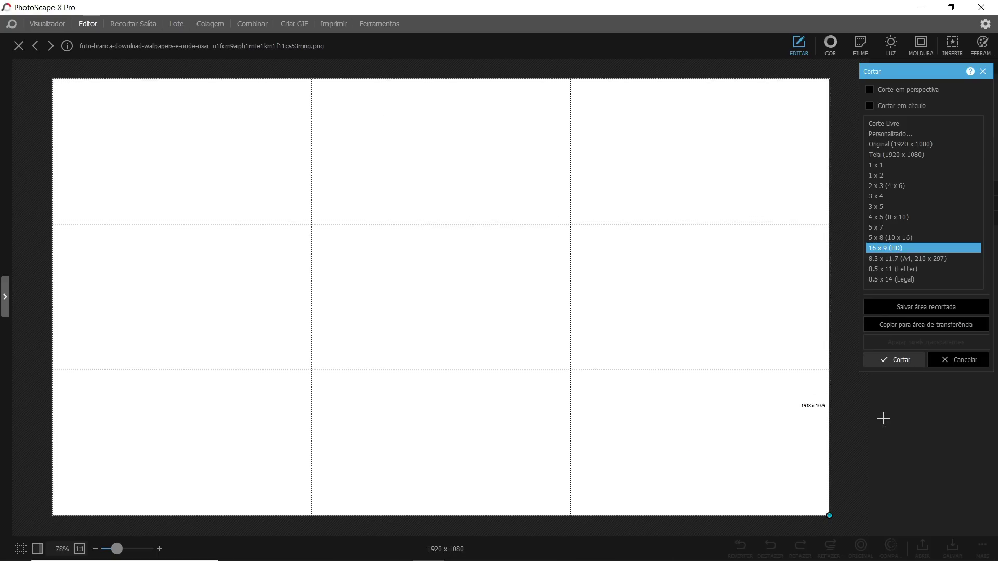
left_click(900, 361)
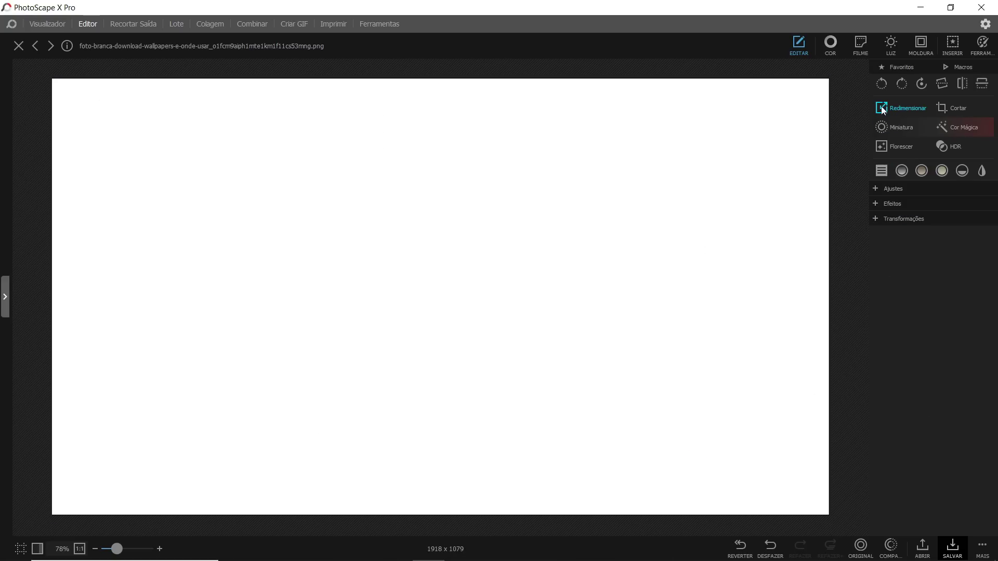
- Resize the white background to 1280 x 720 px, keeping its proportions
left_click(908, 108)
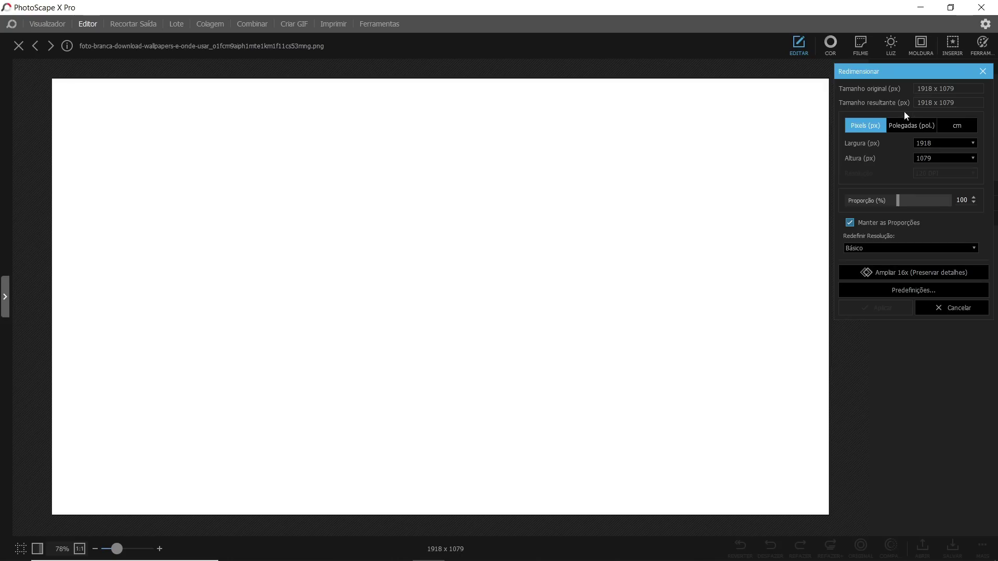
type("1280")
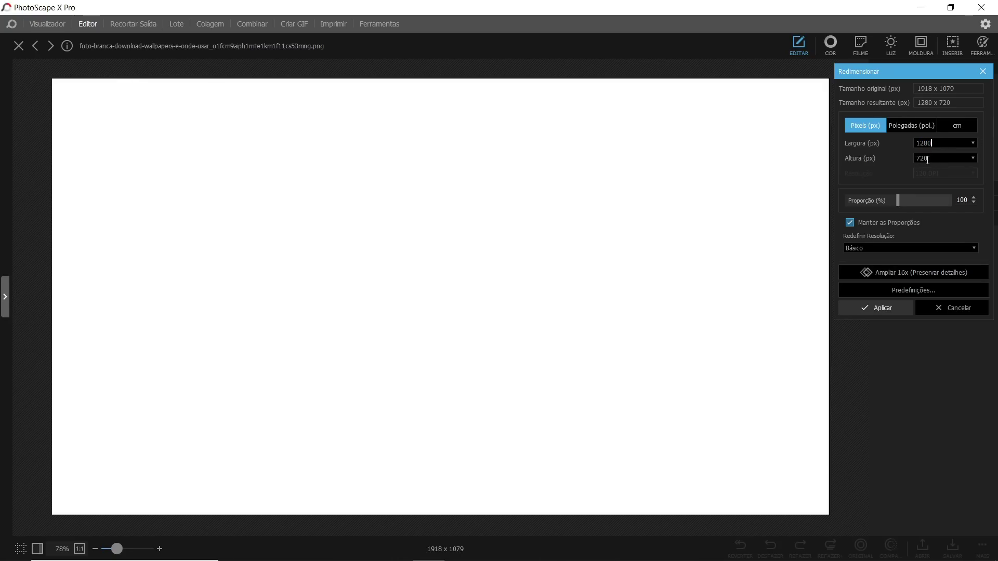
left_click(876, 307)
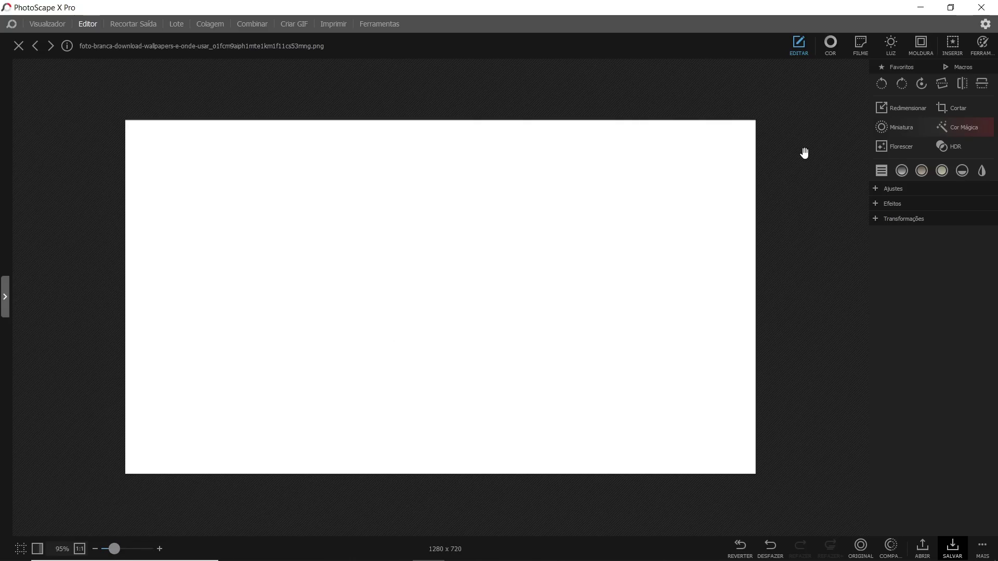
- Insert the images tigresa, FMuL0n4WUAQEmdm and FMuHIDLXIAAHrfD from Downloads and move the tigresa close-up off to the canvas's upper-right corner
left_click(952, 45)
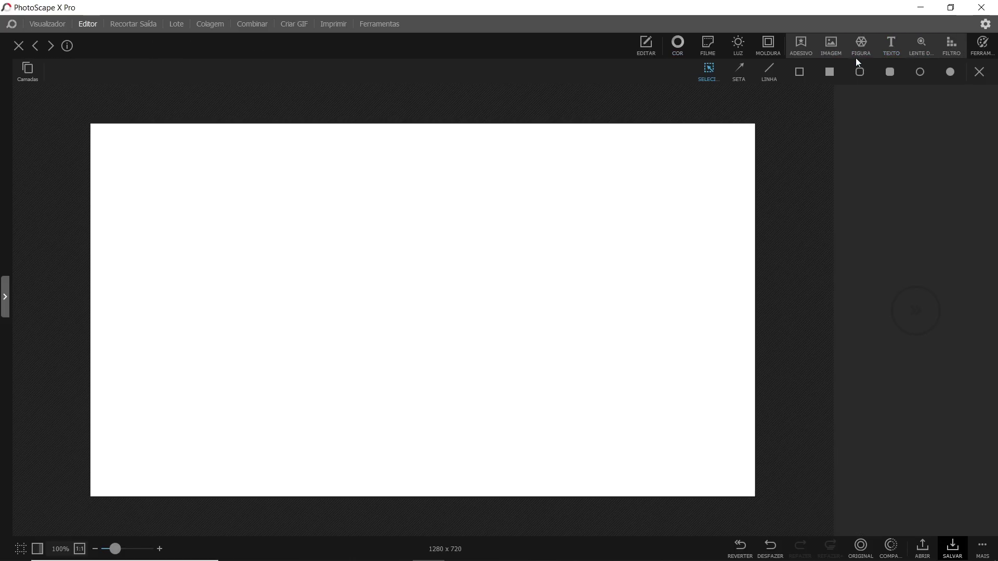
left_click(833, 46)
left_click(156, 232)
left_click(220, 235, "ctrl")
left_click(282, 212, "ctrl")
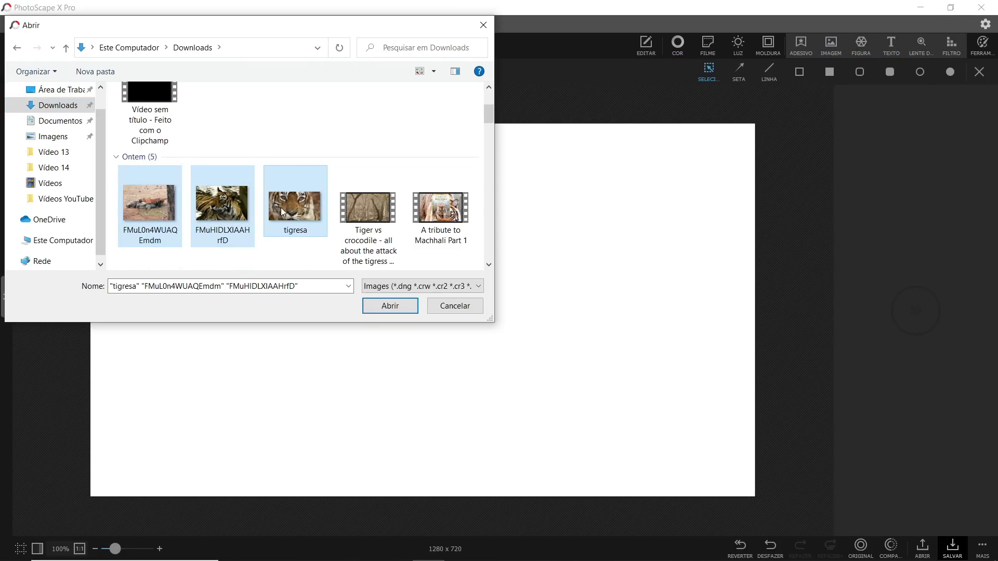
left_click(389, 306)
left_click_drag(372, 298, 589, 243)
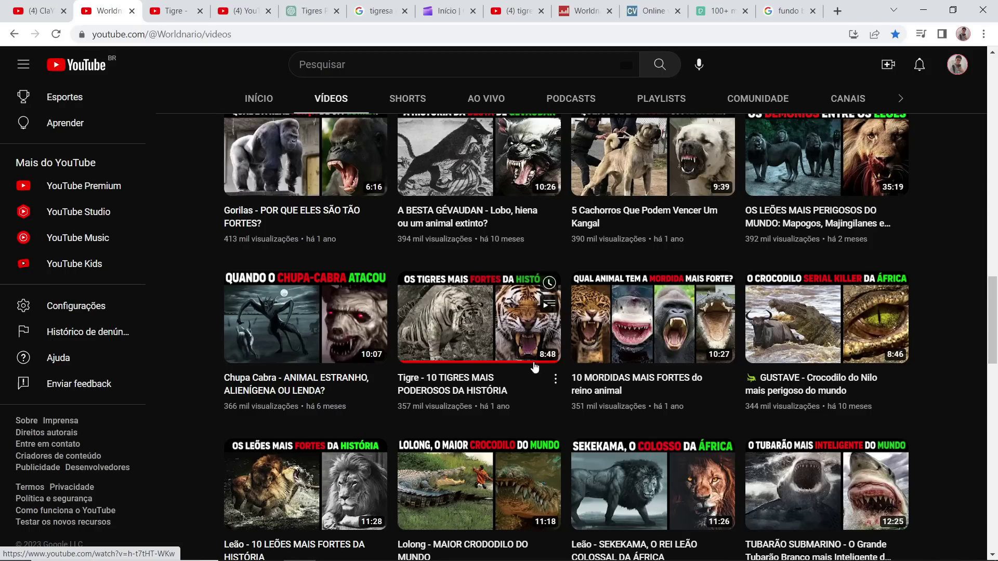
- Switch to Chrome and browse the tiger photos on Pexels for possible thumbnail images
mouse_move(420, 310)
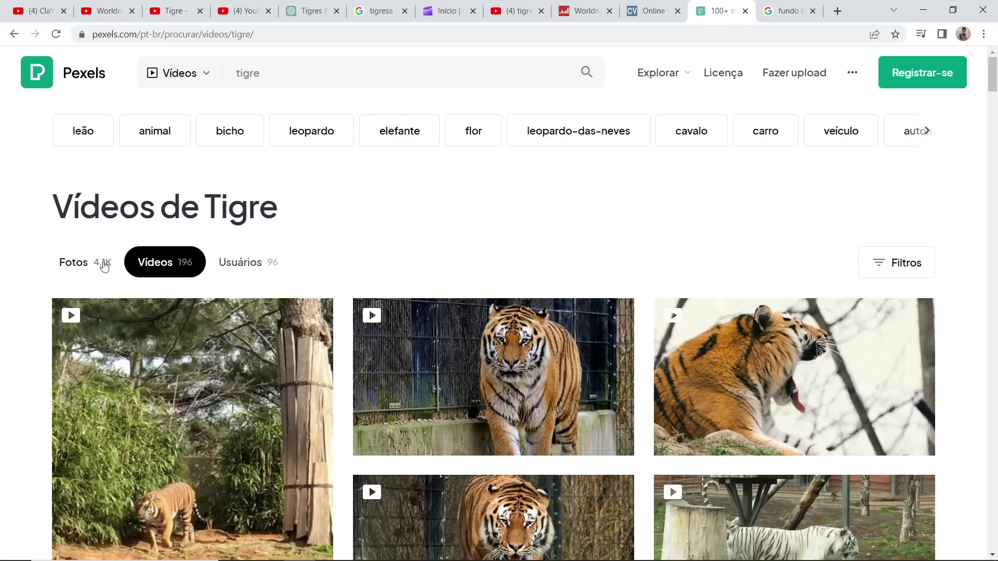
left_click(81, 261)
scroll(341, 265, "down", 3)
scroll(431, 295, "down", 8)
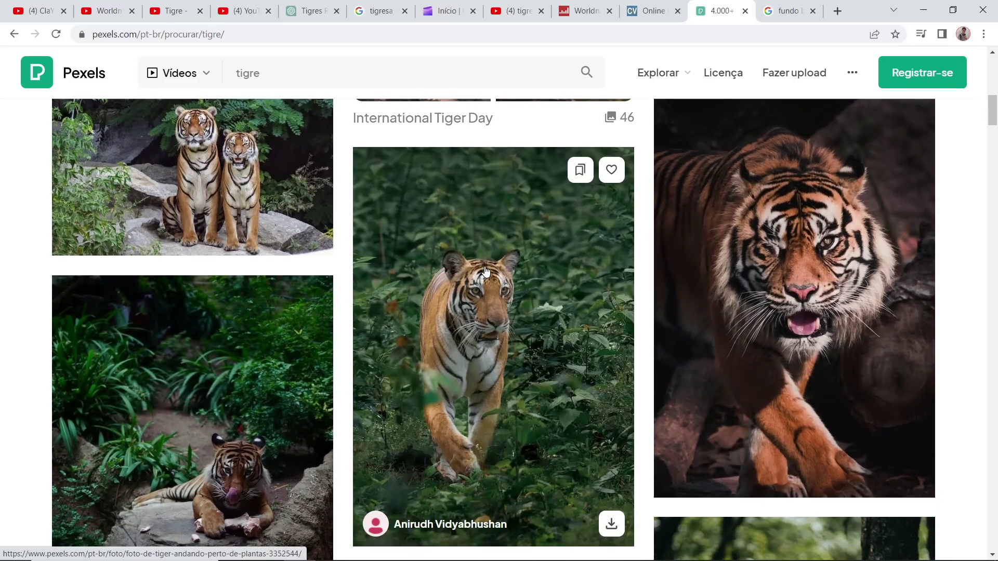
scroll(416, 293, "down", 1)
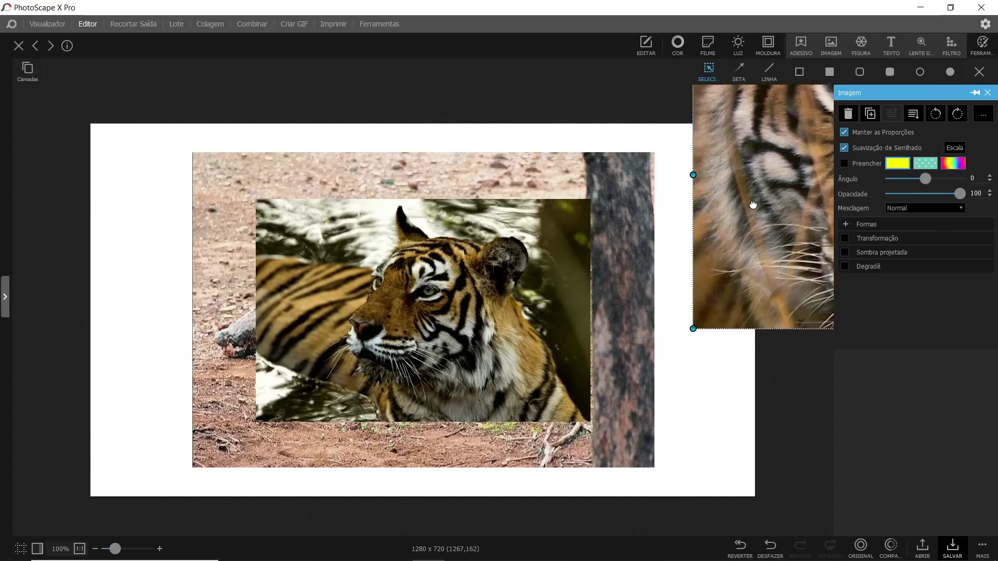
- Align the tiger-in-water picture with the canvas's upper-left corner, enlarge it to full canvas height, and shift it left
left_click_drag(513, 376, 347, 301)
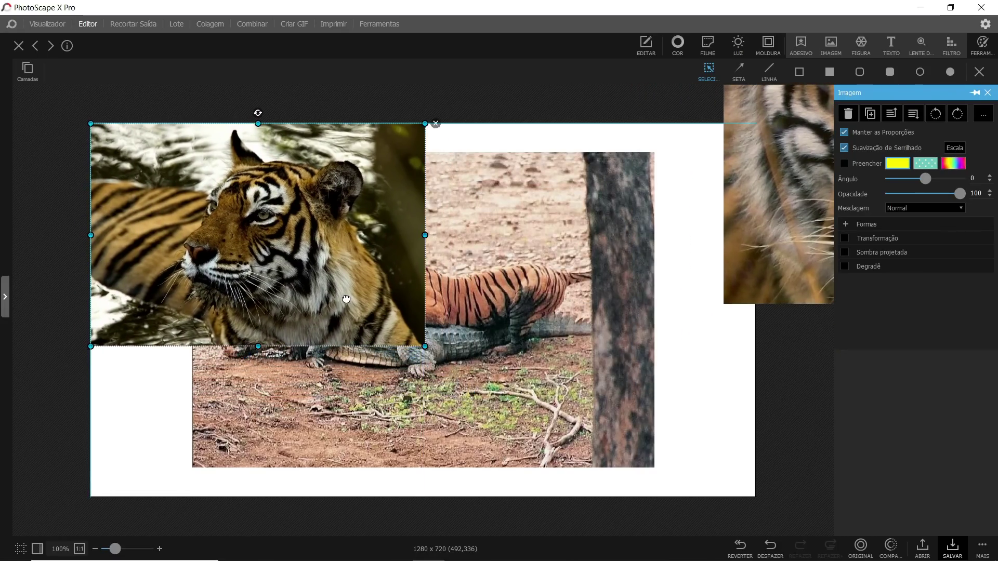
left_click_drag(422, 346, 649, 497)
left_click_drag(582, 328, 485, 327)
- Layer the tiger-and-crocodile picture above the tiger portrait on the canvas's right side, and delete the tigresa close-up
left_click(671, 314)
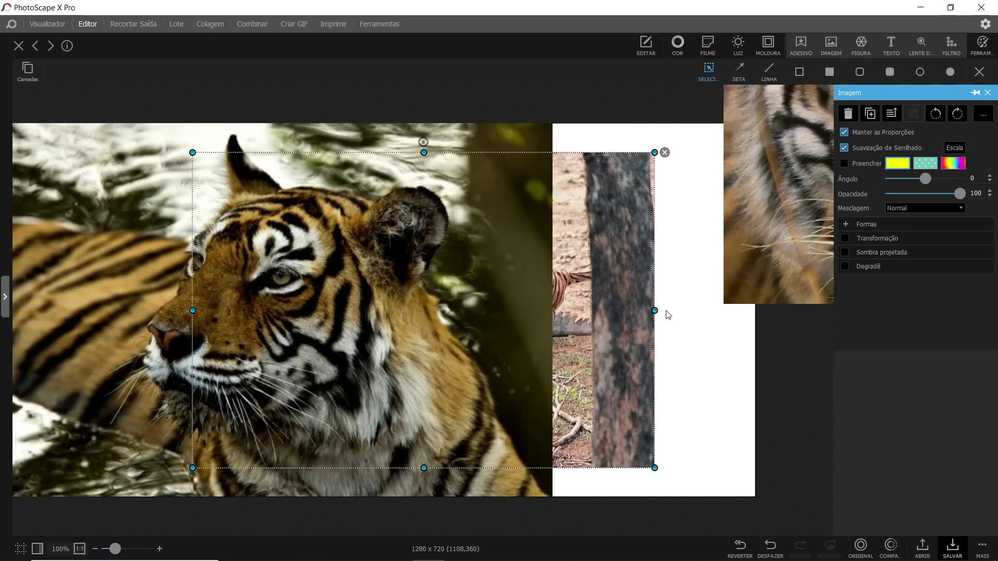
left_click_drag(562, 294, 638, 294)
left_click(892, 113)
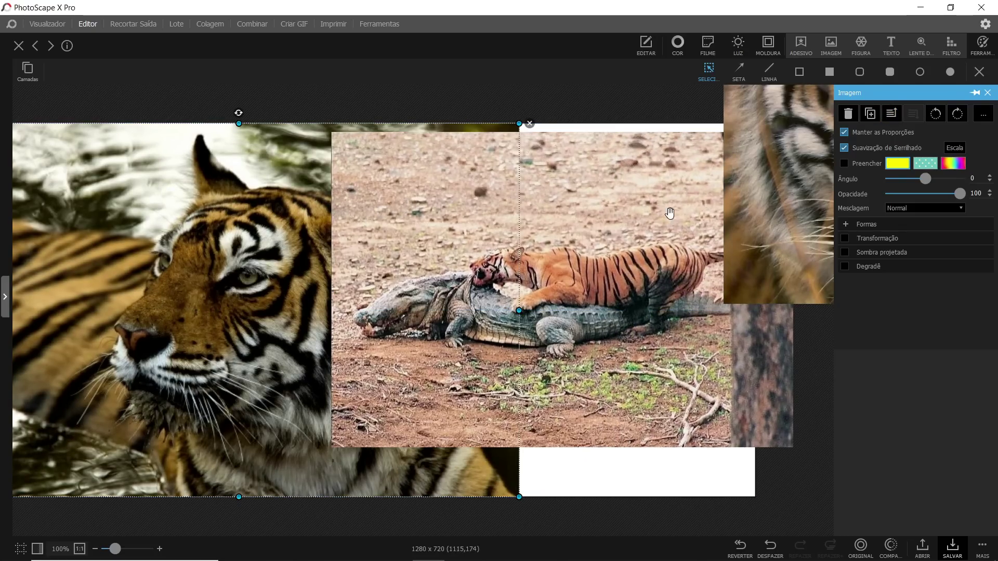
left_click(778, 179)
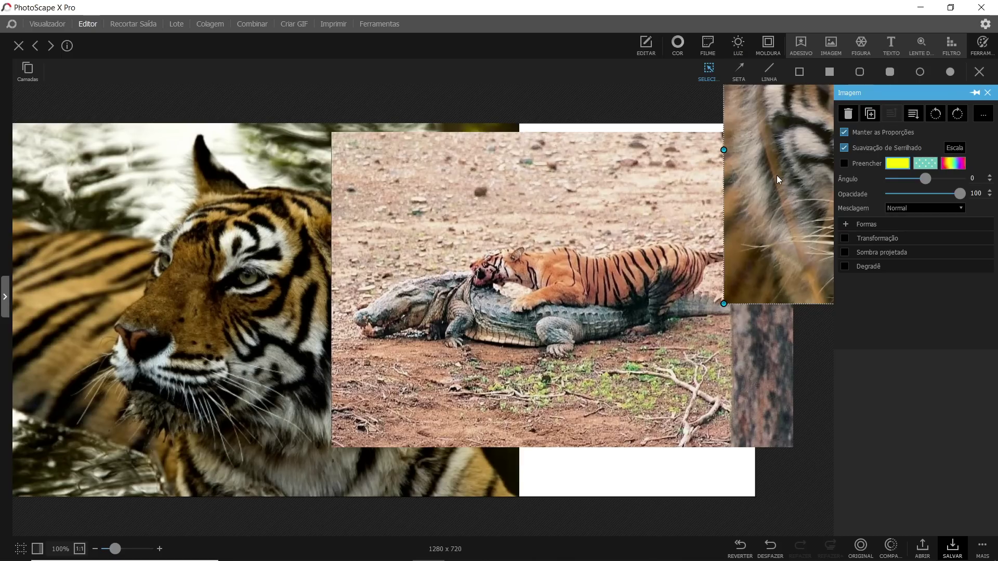
key("Delete")
- Enlarge the tiger-and-crocodile picture to canvas height, shift it right, and move the tiger portrait slightly left
left_click_drag(492, 329, 498, 320)
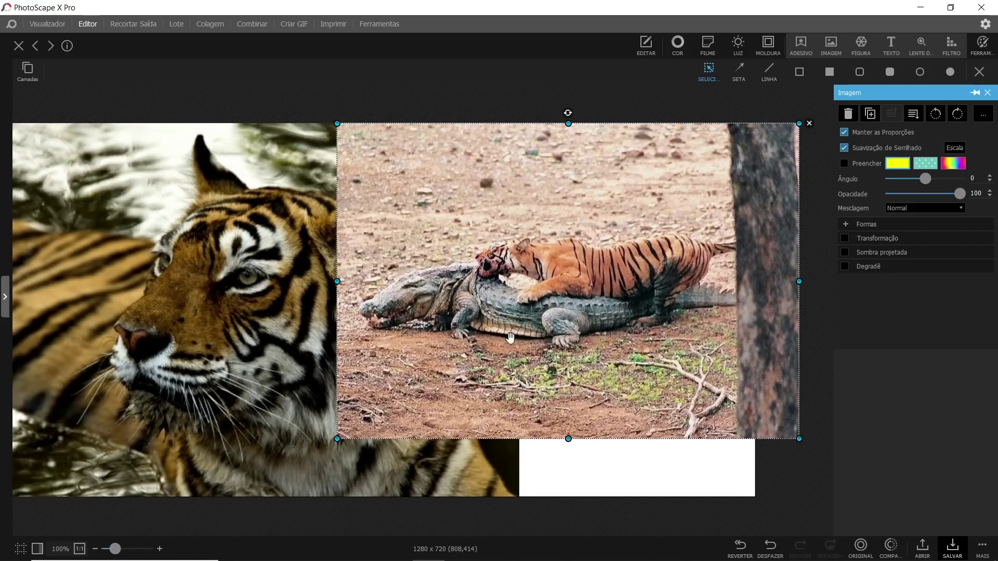
left_click_drag(575, 445, 569, 502)
left_click_drag(472, 339, 538, 343)
left_click_drag(287, 298, 252, 295)
- Try merging all layers to check the composition, and undo the merge
right_click(435, 287)
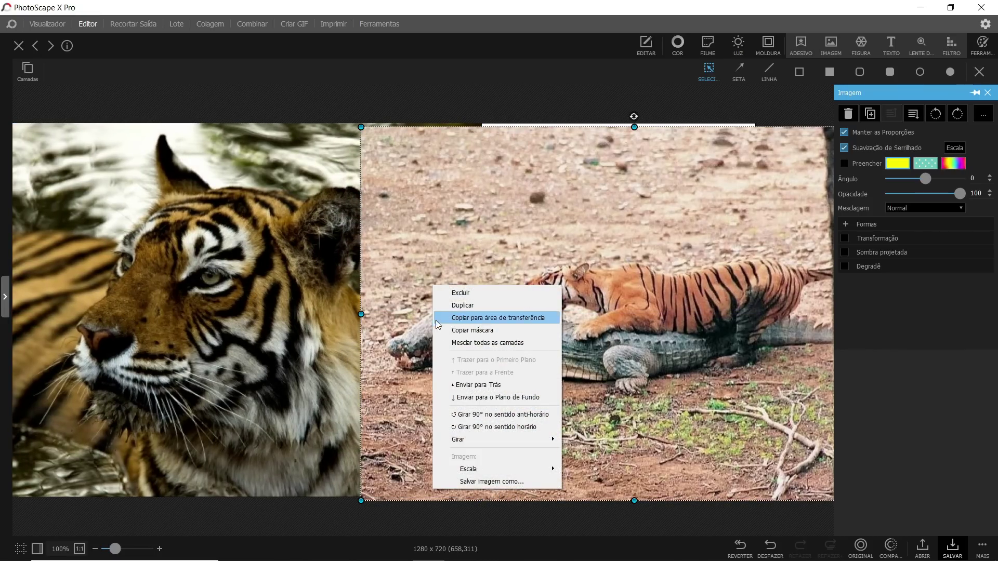
left_click(475, 343)
left_click(459, 281)
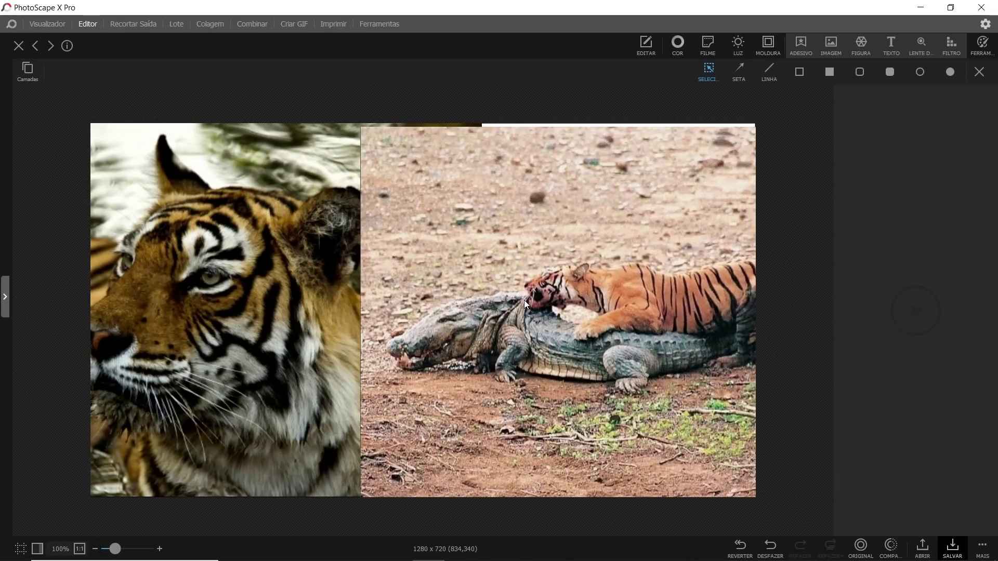
key("ctrl+z")
- Move the tiger-and-crocodile picture flush with the canvas's upper edge and farther right, and nudge the tiger portrait slightly right
left_click_drag(526, 302, 541, 321)
left_click(340, 327)
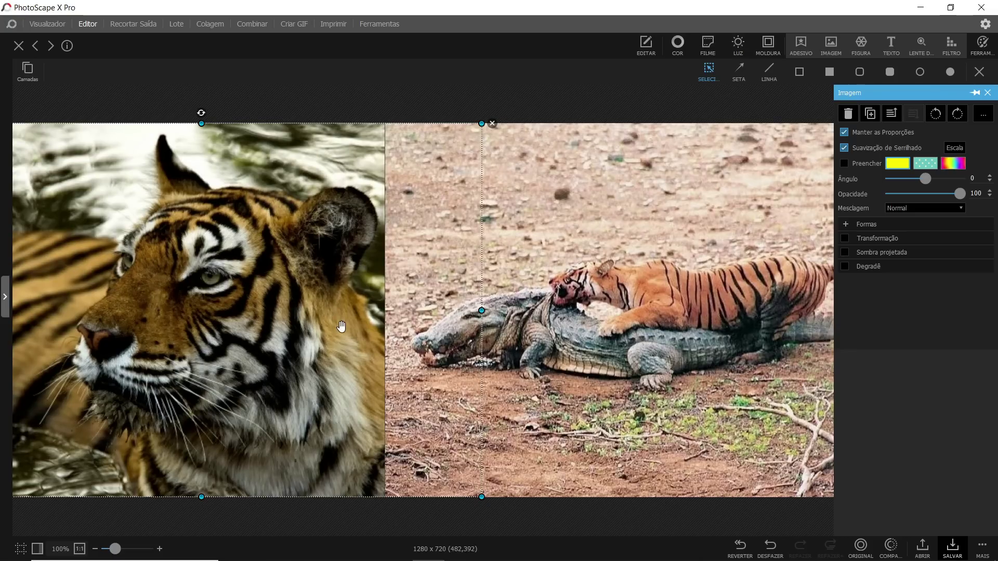
mouse_move(214, 122)
left_mouse_down()
mouse_move(201, 123)
mouse_move(203, 112)
mouse_move(205, 123)
left_mouse_up()
left_click_drag(204, 486, 210, 390)
- Try merging the realigned pictures into the background, and undo it to keep the layers editable
right_click(310, 160)
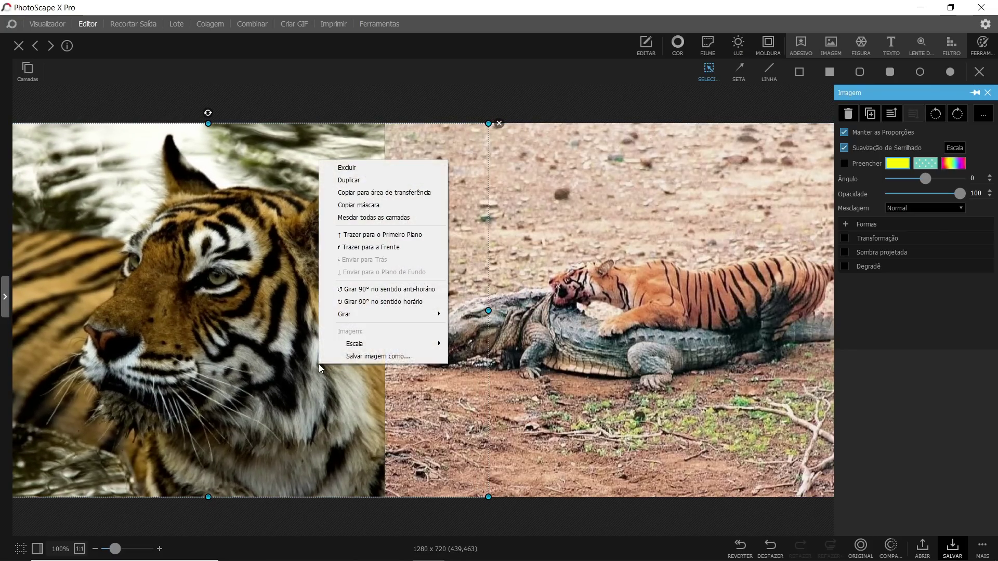
left_click(357, 222)
left_click(454, 283)
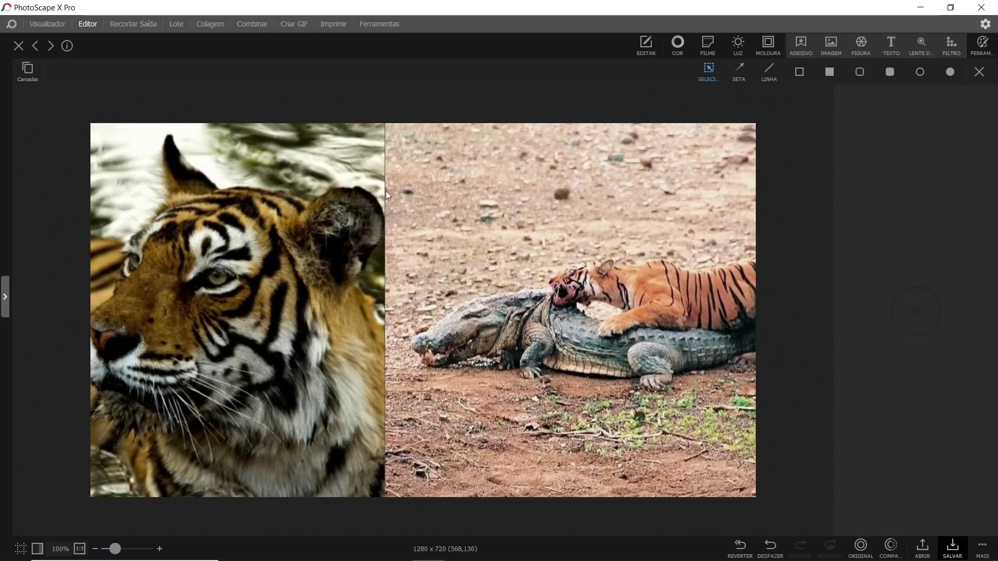
key("ctrl+z")
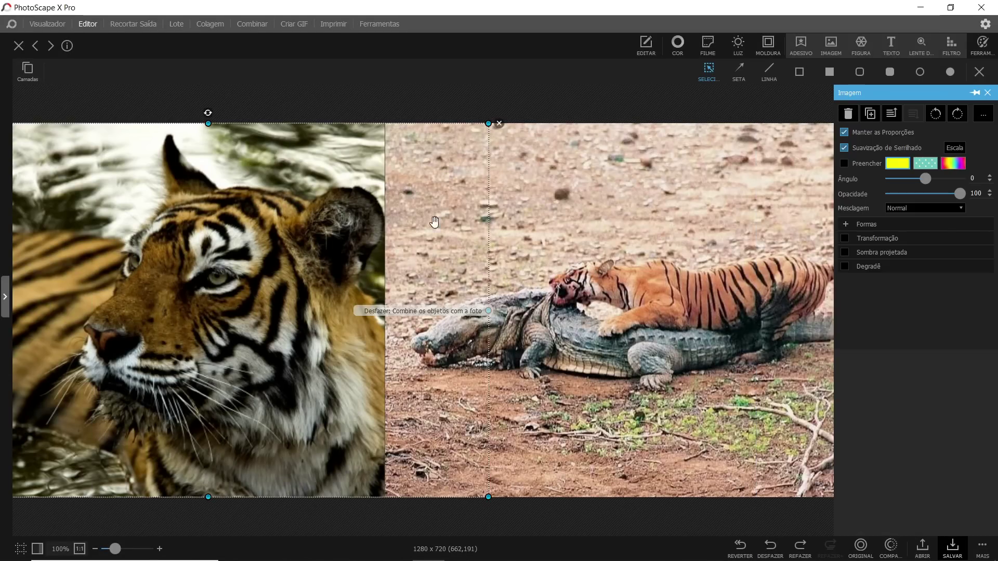
- Add the title text "OS 5 TIGRES MAIS FORTES" at size 137 and place it along the canvas's upper edge
left_click(893, 51)
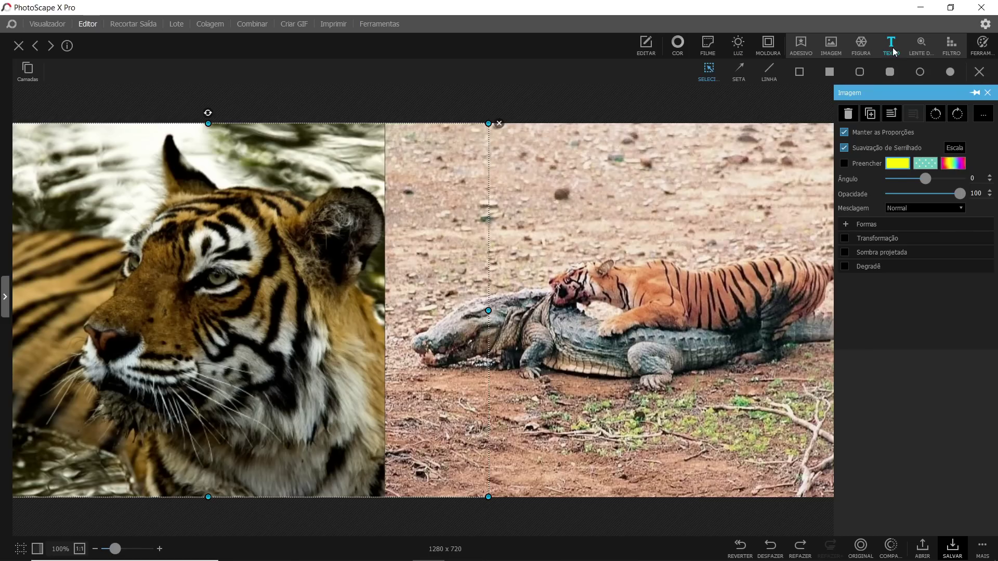
type("OS")
type(" 5 TIGRES MAIS FOR")
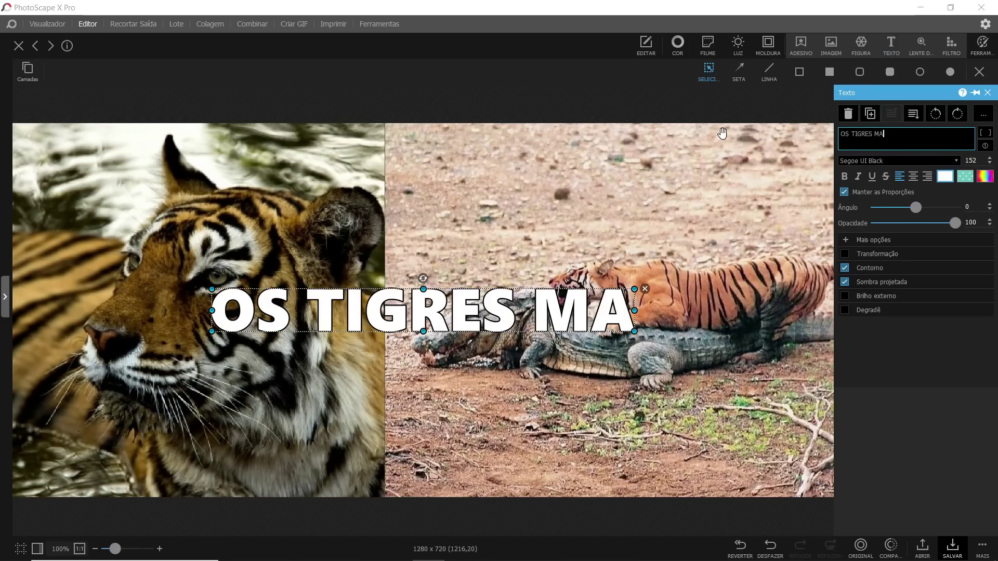
type("TE")
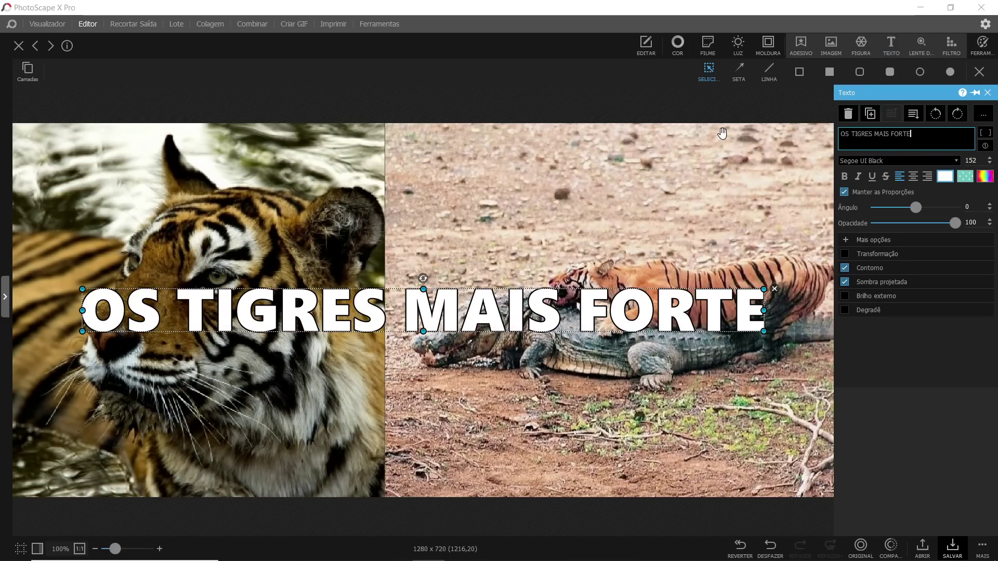
type("S")
key("ctrl+Left")
key("ctrl+Left")
key("ctrl+Left")
type("5")
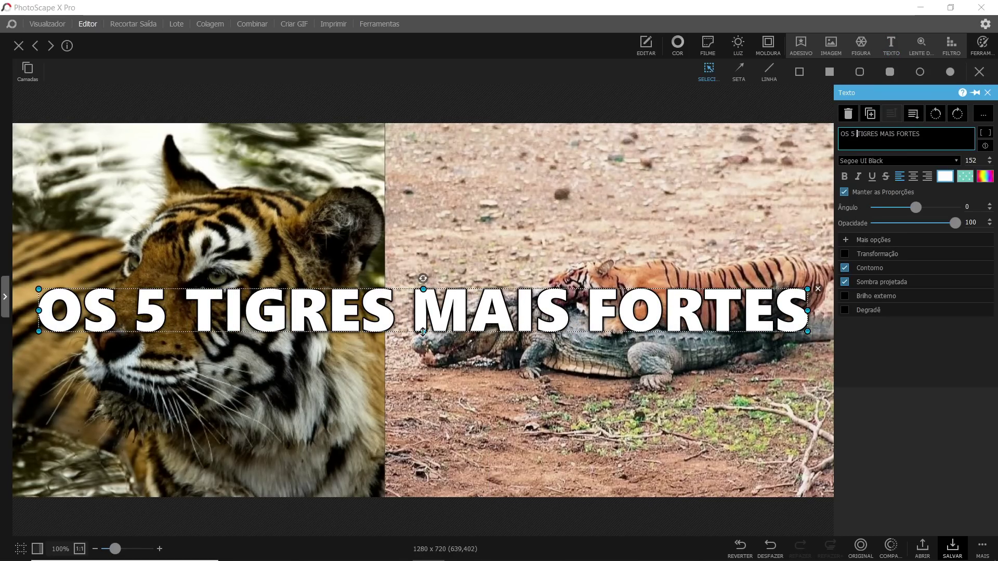
left_click_drag(424, 331, 495, 154)
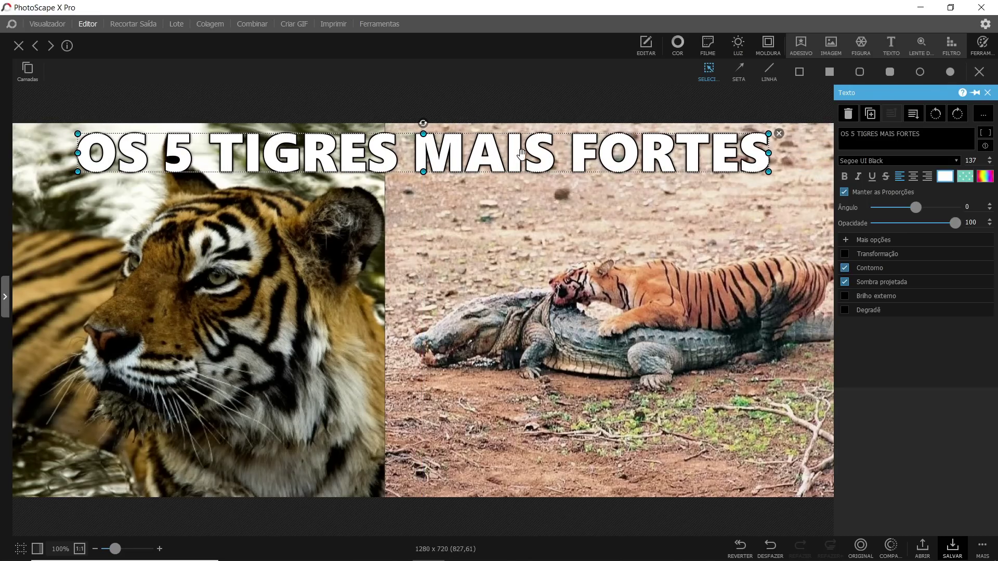
- Draw a filled rounded rectangle over the title, colour it black, and send it behind the title text
left_click(890, 71)
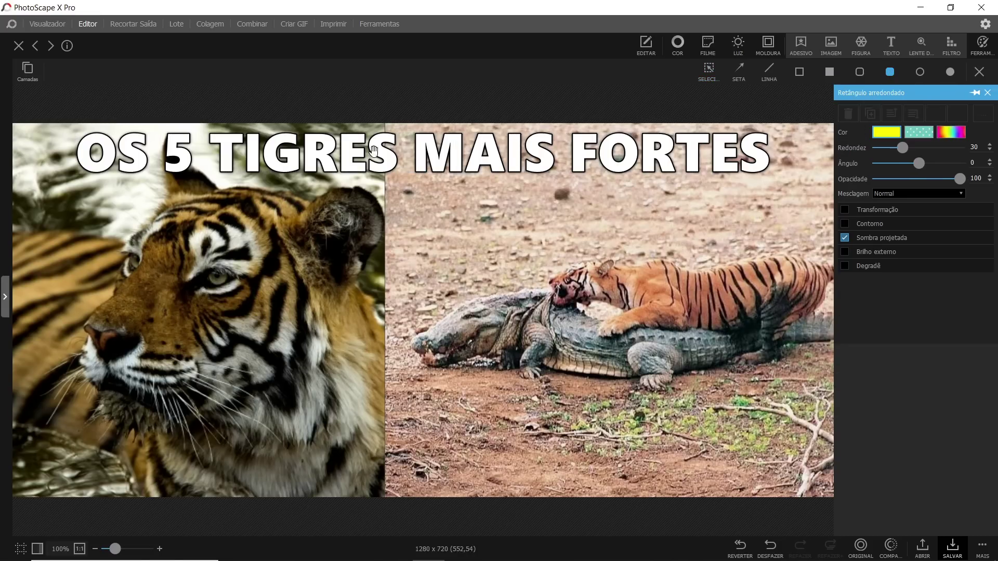
left_click_drag(73, 134, 785, 176)
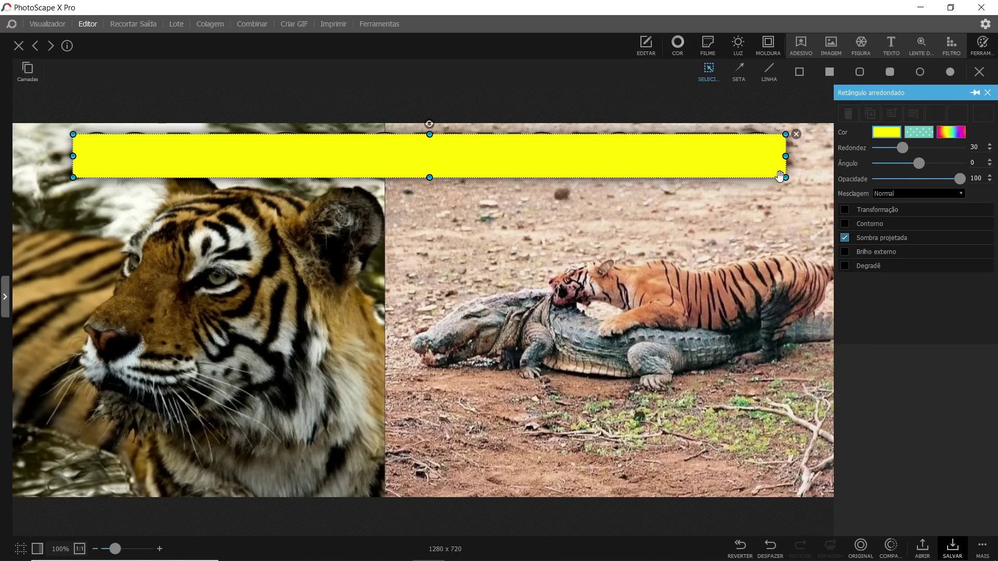
left_click(881, 136)
left_click(857, 310)
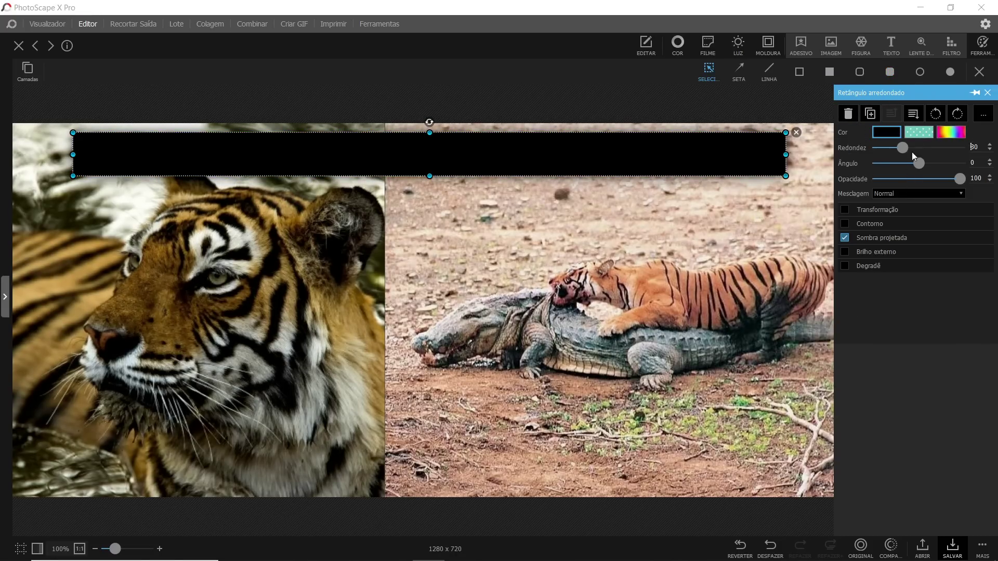
left_click(919, 115)
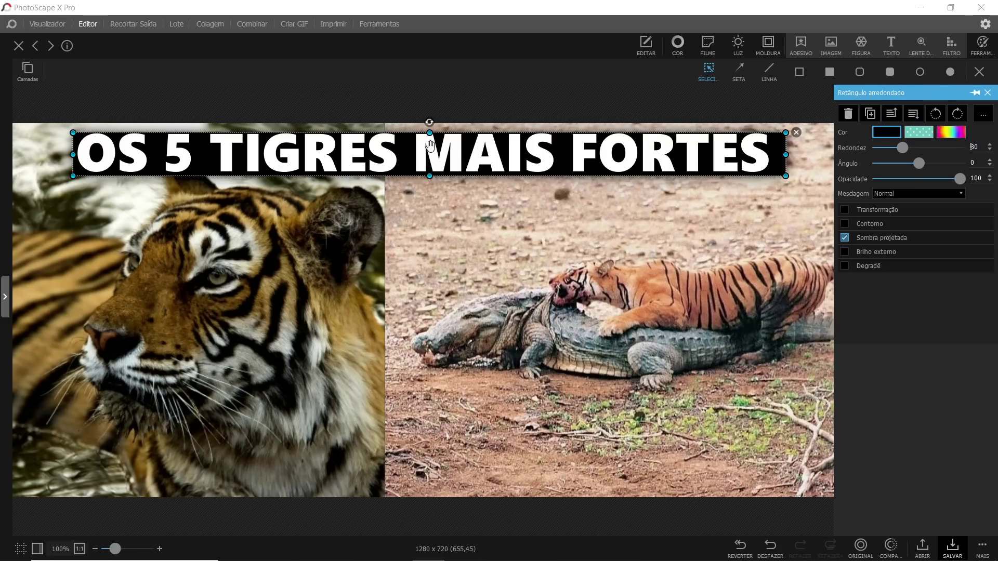
- Adjust the black bar's upper edge and both ends to fit closely around the title text
left_click_drag(430, 131, 431, 129)
left_click_drag(784, 152, 773, 152)
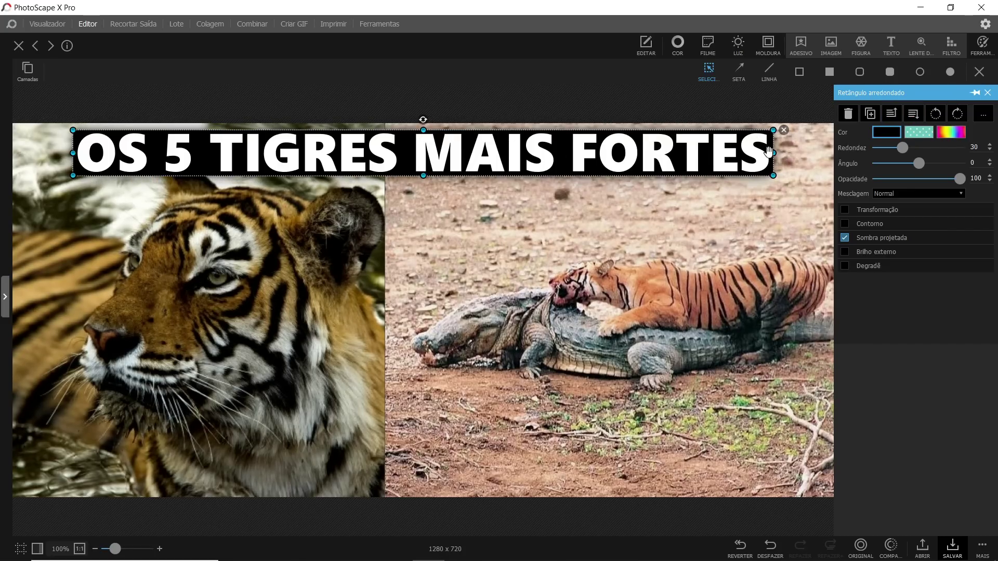
left_click_drag(73, 153, 74, 152)
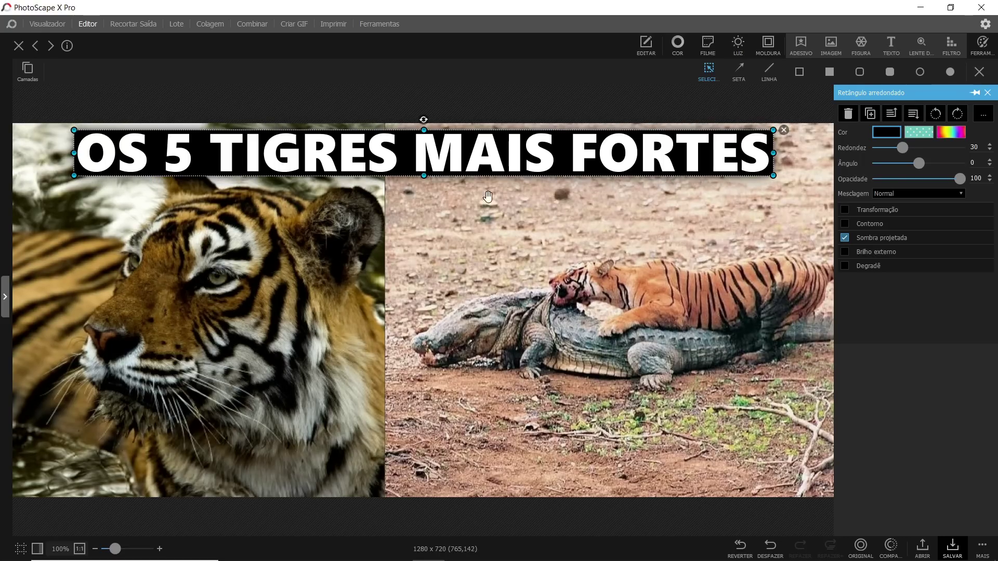
- Copy the title text, paste it, and place the copy over the original title
left_click(452, 152)
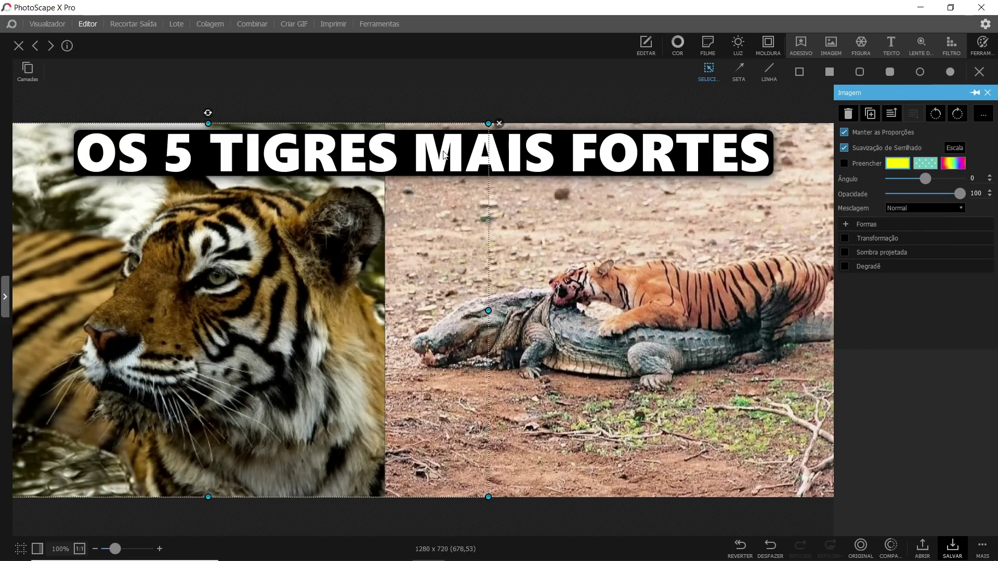
left_click(391, 150)
right_click(374, 157)
left_click(416, 184)
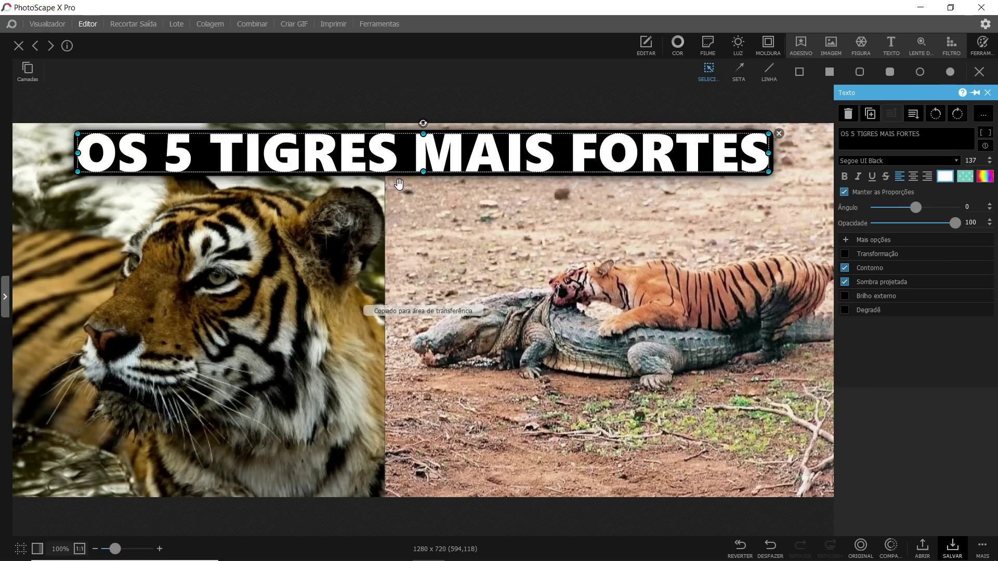
key("ctrl+v")
left_click_drag(367, 197, 364, 152)
- Reduce the copied title to the word FORTES, colour it red, and place it over the same word in the title
left_click(919, 134)
left_click_drag(919, 134, 897, 137)
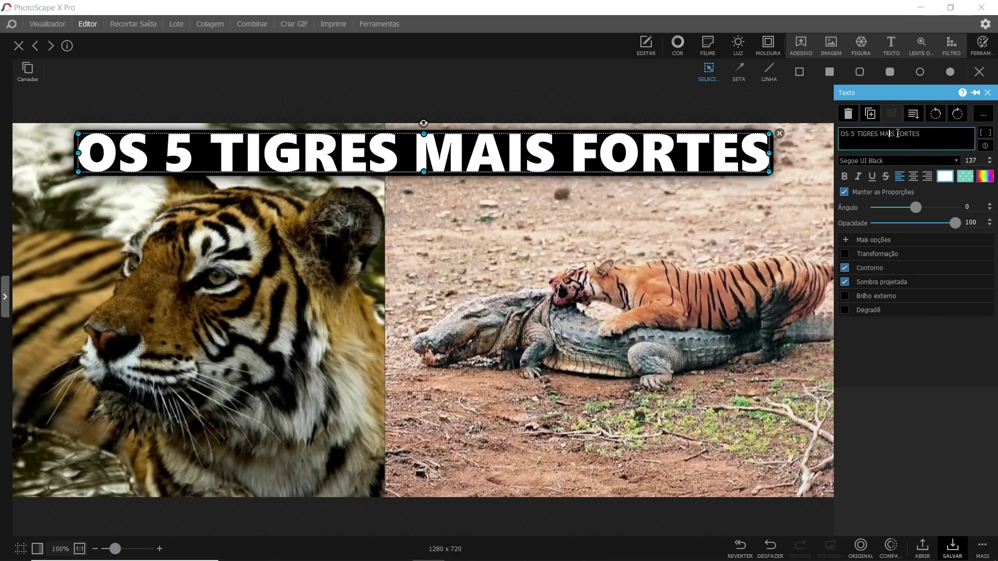
key("BackSpace")
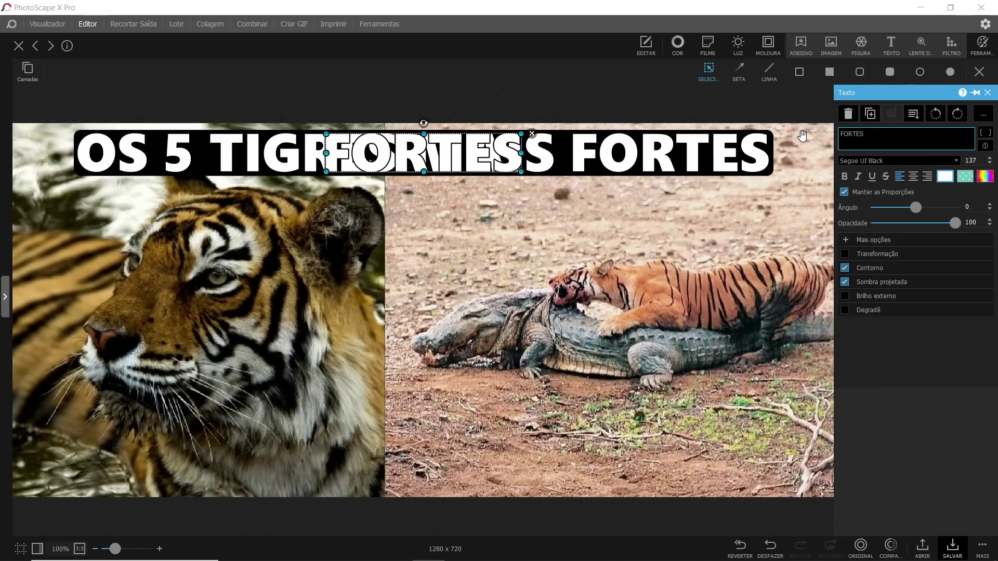
left_click(951, 179)
left_click(848, 216)
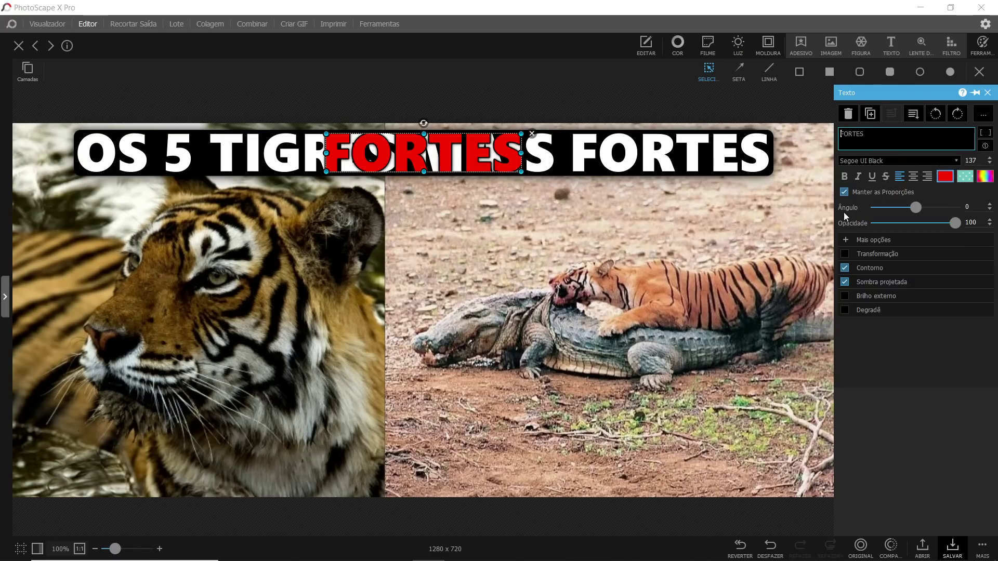
left_click_drag(403, 149, 650, 151)
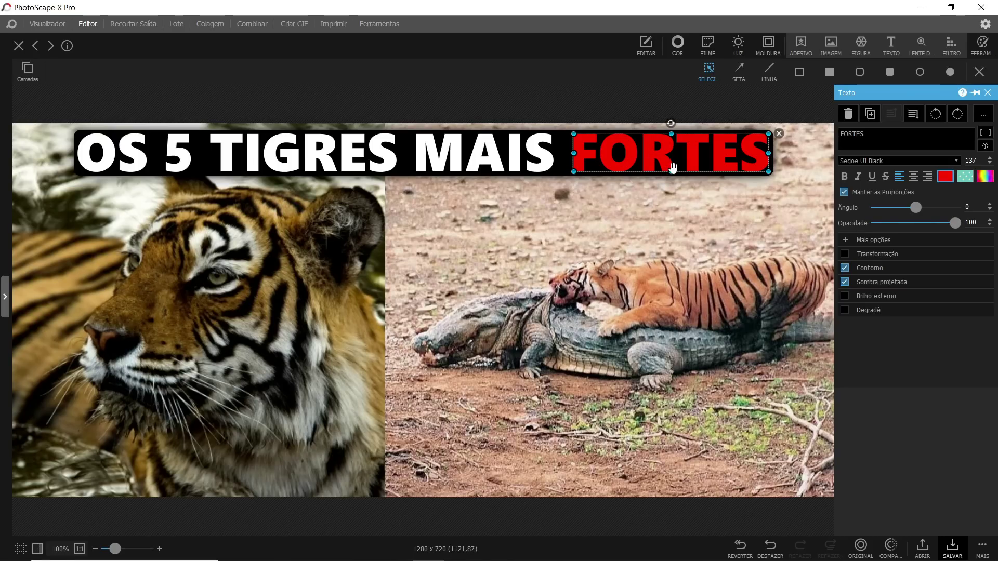
- Try merging all layers to check whether the title fits the canvas, and undo the merge
left_click(645, 203)
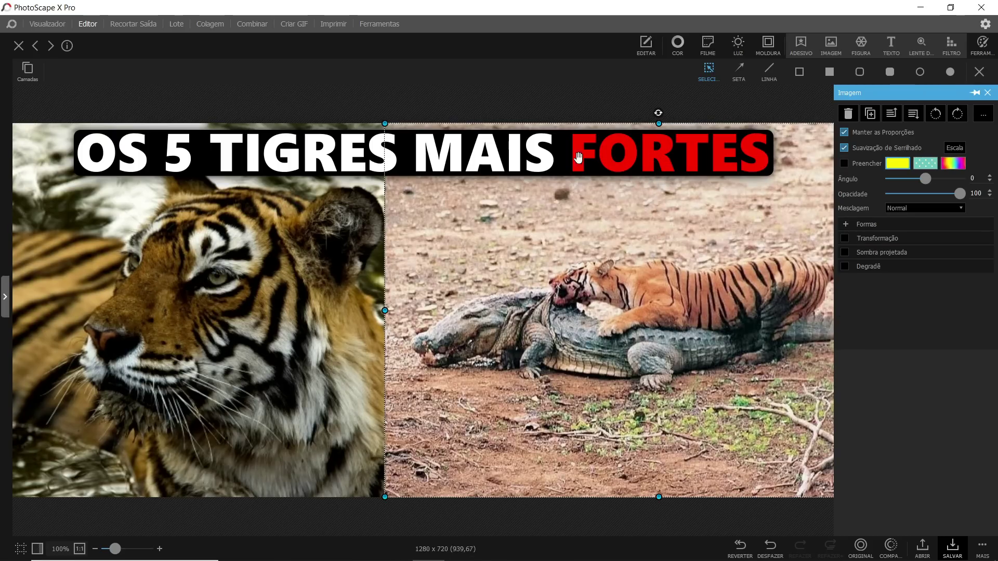
left_click(459, 162)
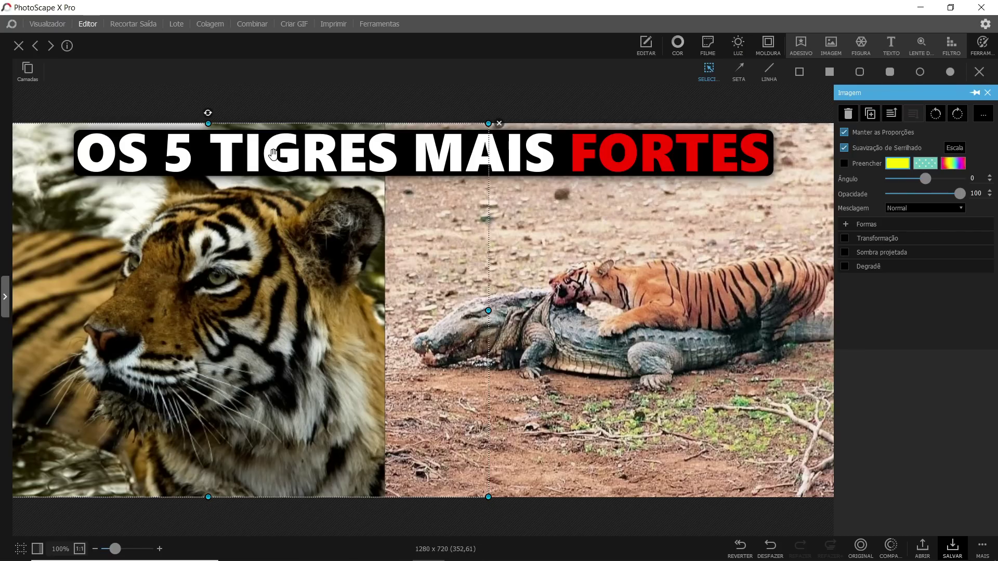
left_click(416, 156)
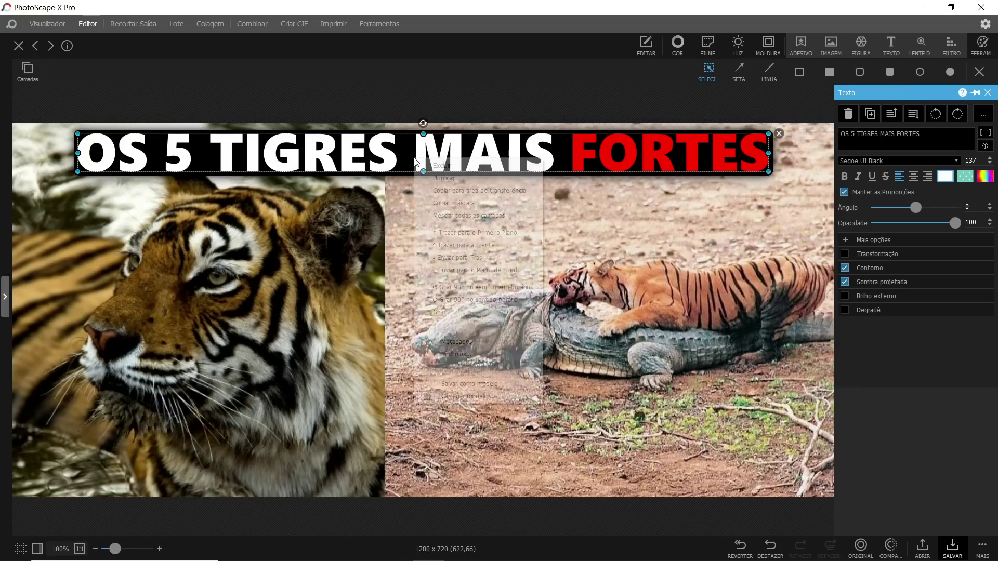
right_click(414, 157)
left_click(448, 218)
left_click(471, 276)
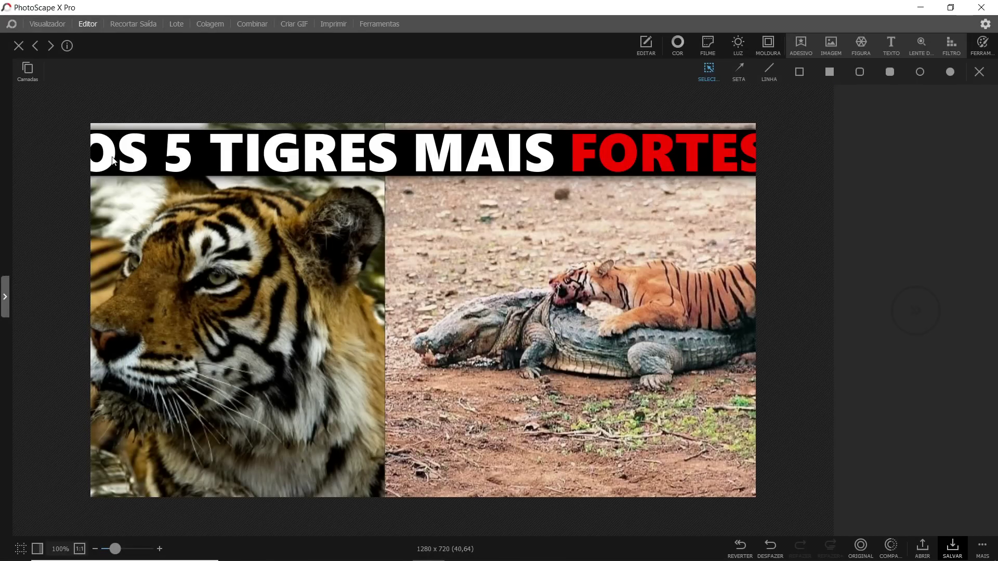
key("ctrl+z")
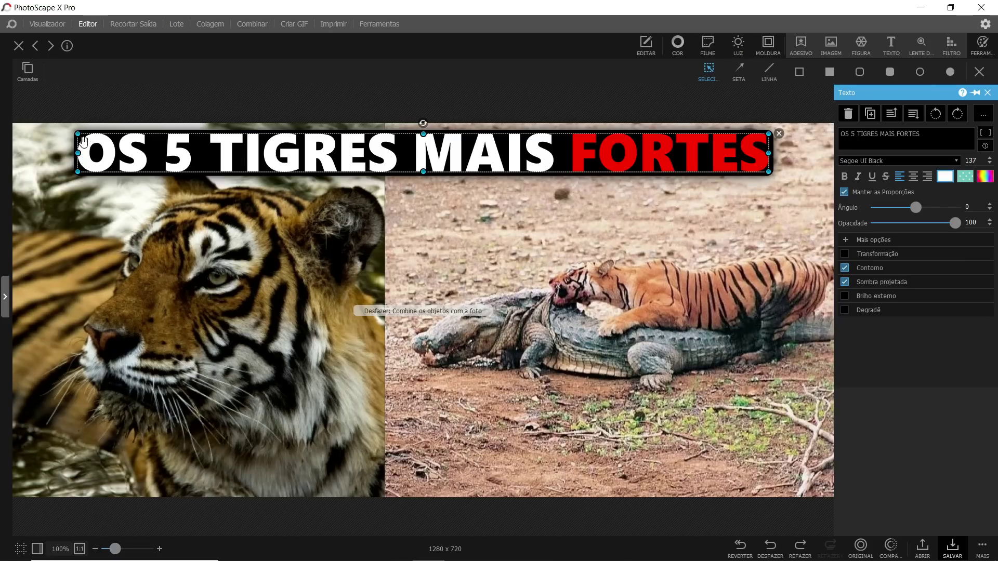
- Move the red FORTES below the title, enable transformation for the title text, and squeeze it horizontally over the black bar
left_click(843, 253)
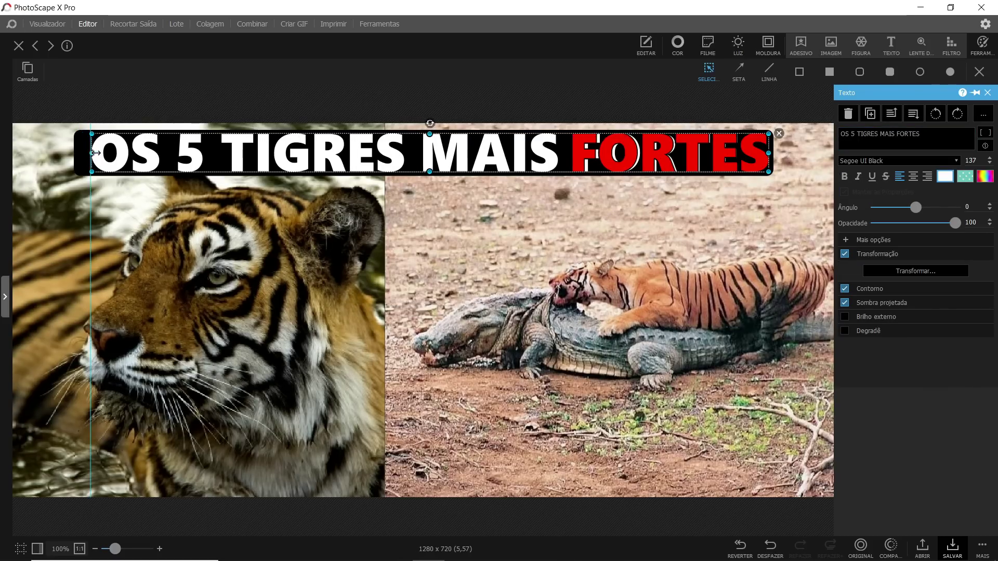
mouse_move(542, 154)
left_mouse_down()
mouse_move(556, 203)
mouse_move(550, 149)
left_mouse_up()
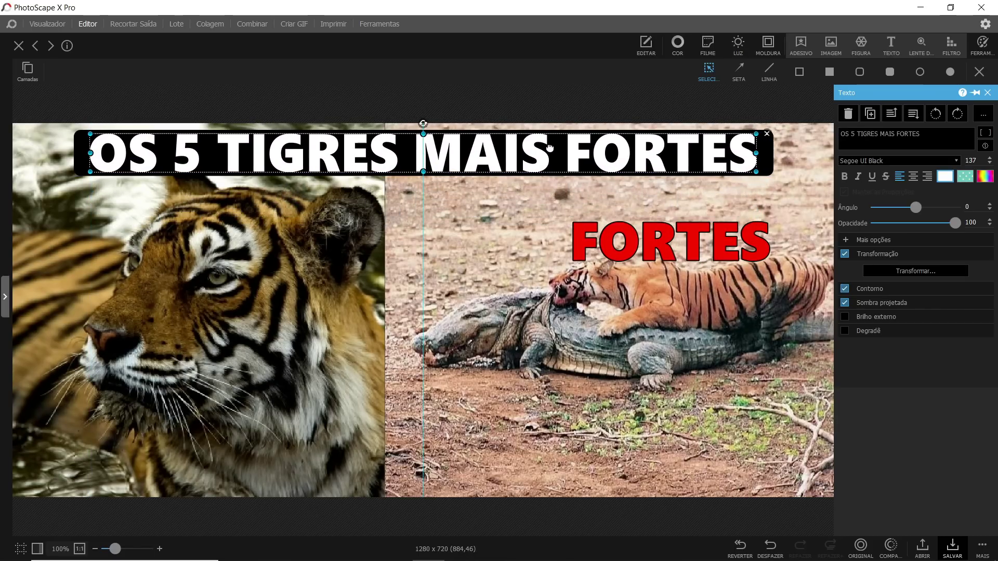
left_click_drag(756, 152, 730, 152)
- Try merging all layers to check the squeezed title's margins, and undo the merge
right_click(668, 151)
left_click(702, 205)
left_click(455, 287)
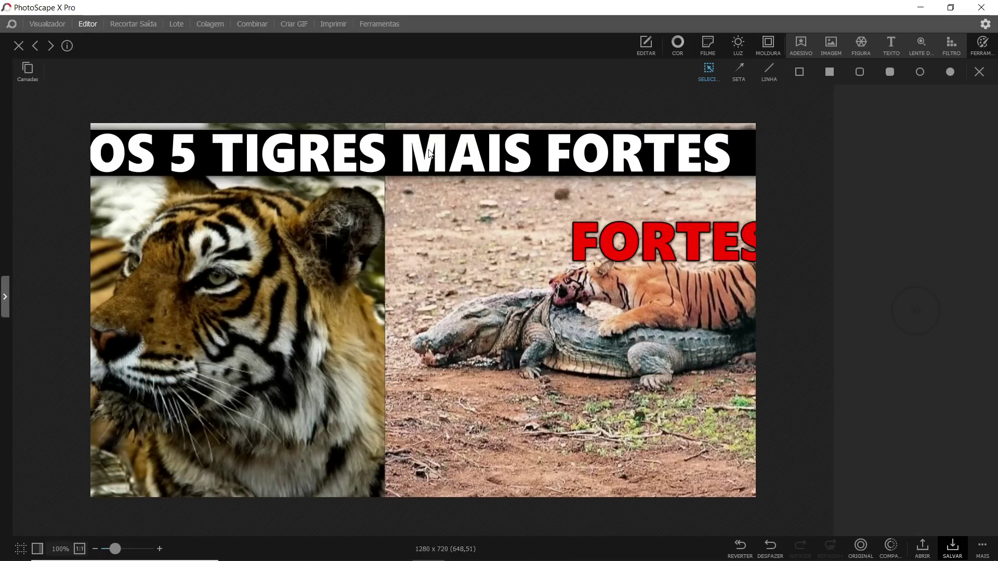
key("ctrl+z")
- Squeeze the title further from its beginning so that it sits centred with equal side margins
left_click_drag(90, 153, 119, 153)
mouse_move(289, 147)
left_mouse_down()
mouse_move(317, 148)
mouse_move(289, 149)
left_mouse_up()
- Try merging all layers again to check the centred title within the canvas, and undo the merge
right_click(439, 148)
left_click(470, 203)
left_click(457, 283)
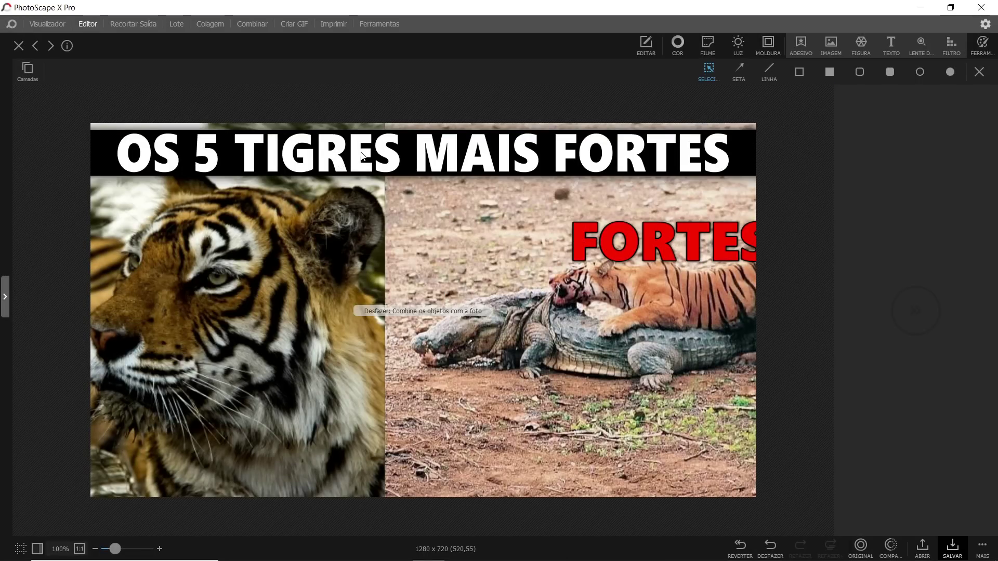
key("ctrl+z")
- Shorten both ends of the black bar to the title's width and delete the loose red FORTES text
left_click_drag(115, 154, 111, 153)
left_click_drag(773, 154, 732, 153)
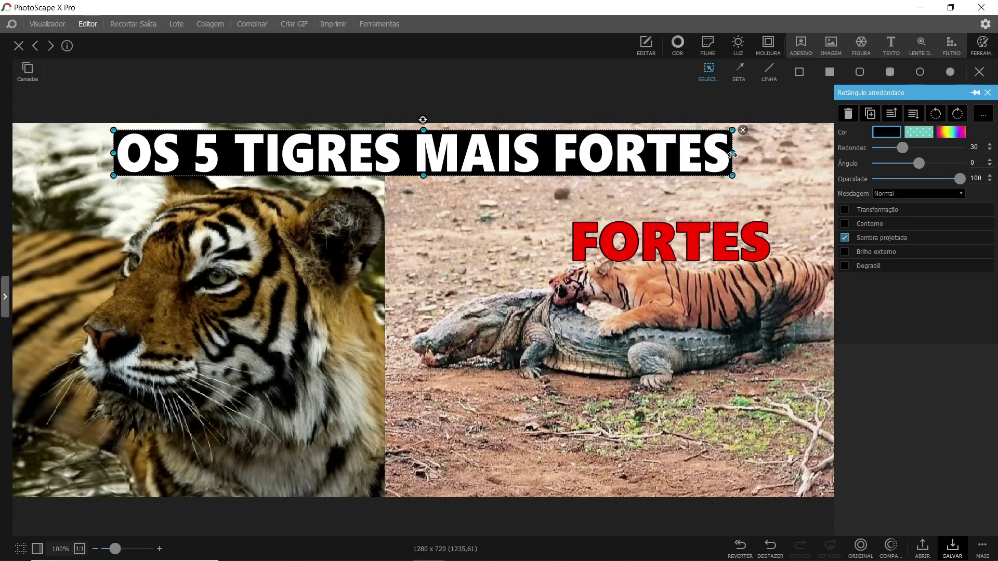
left_click(707, 238)
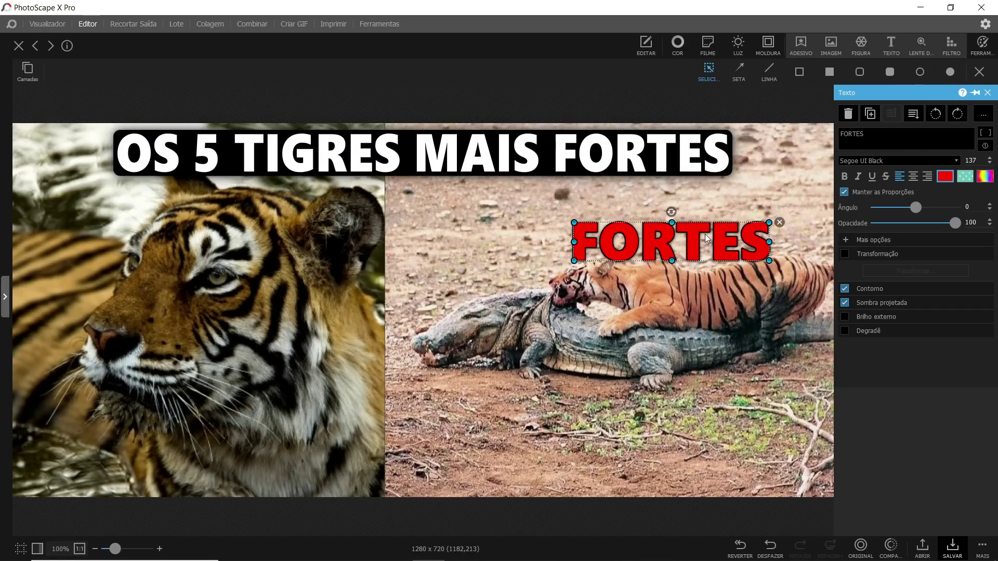
key("Delete")
- Paste a copy of the squeezed title text and reduce the copy to the word FORTES
left_click(593, 146)
right_click(578, 150)
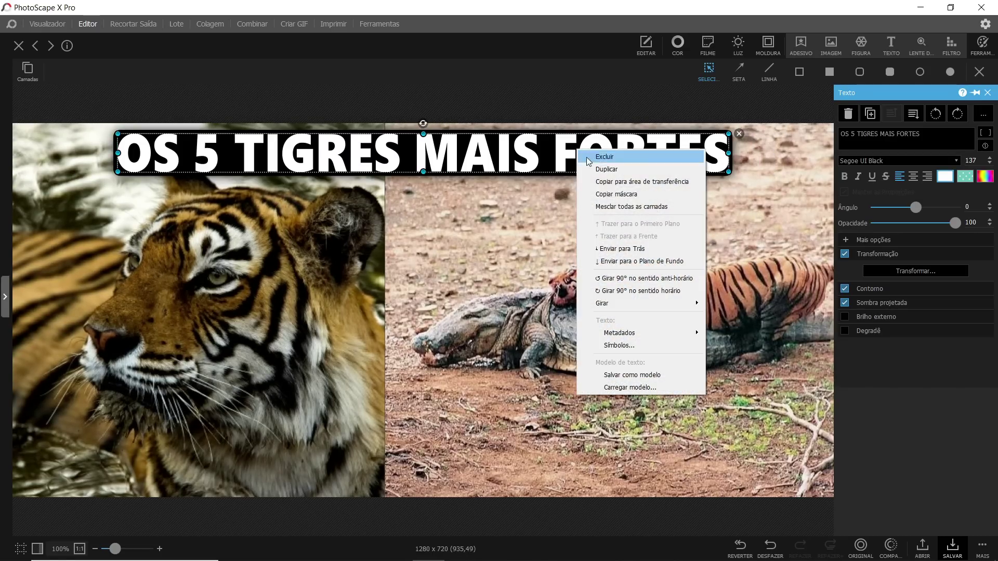
left_click(614, 181)
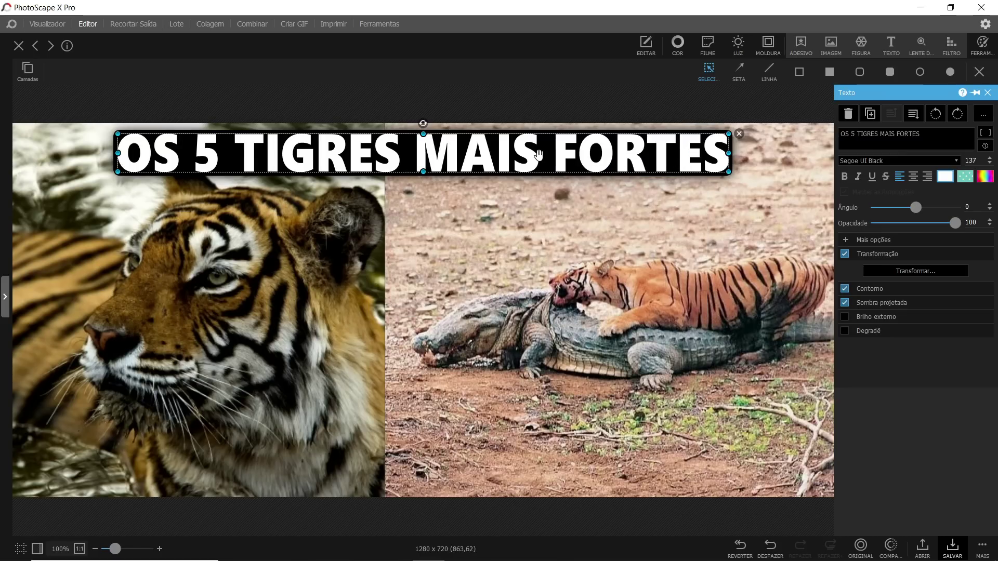
key("ctrl+v")
double_click(897, 134)
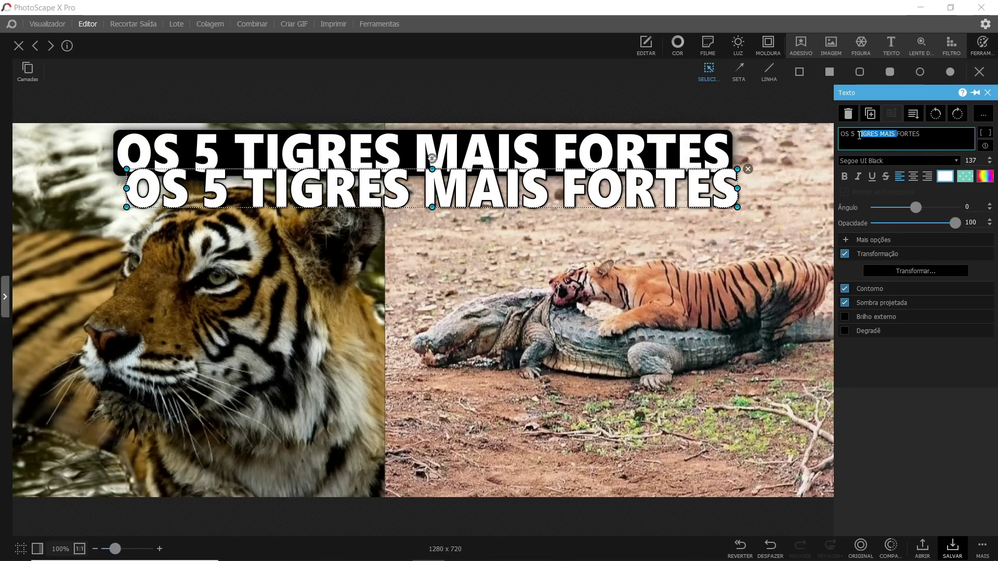
key("BackSpace")
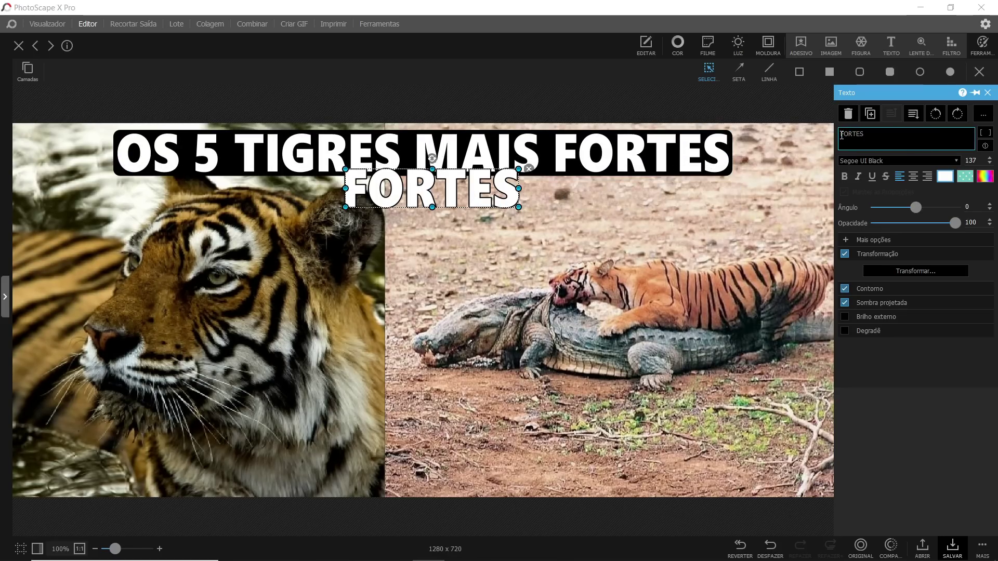
- Colour the copied word FORTES red and place it exactly over the white FORTES in the title
left_click(945, 176)
left_click(855, 215)
left_click_drag(417, 193, 627, 158)
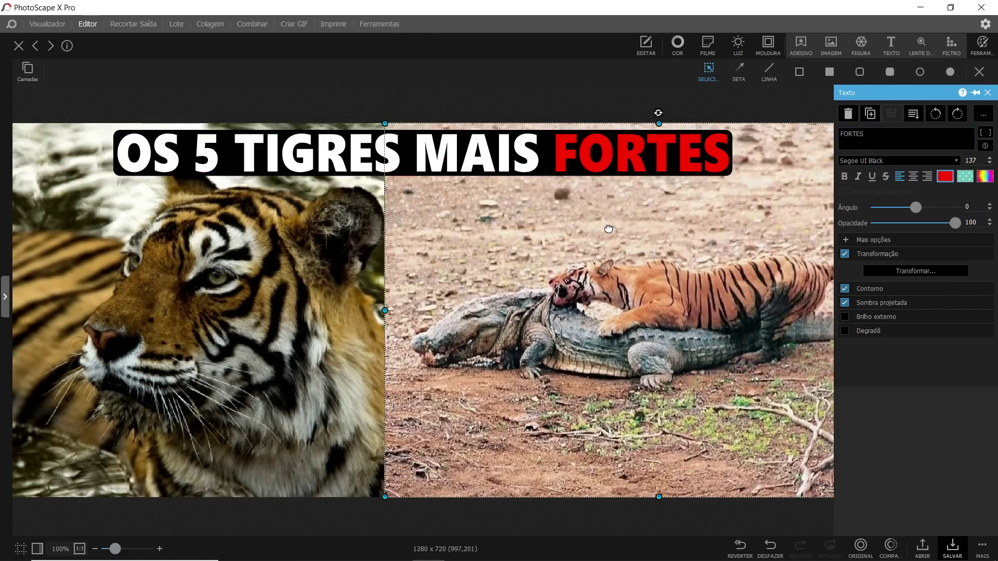
- Merge all layers into the photo, cropping everything that extends beyond the canvas
left_click(496, 154)
right_click(496, 154)
left_click(520, 195)
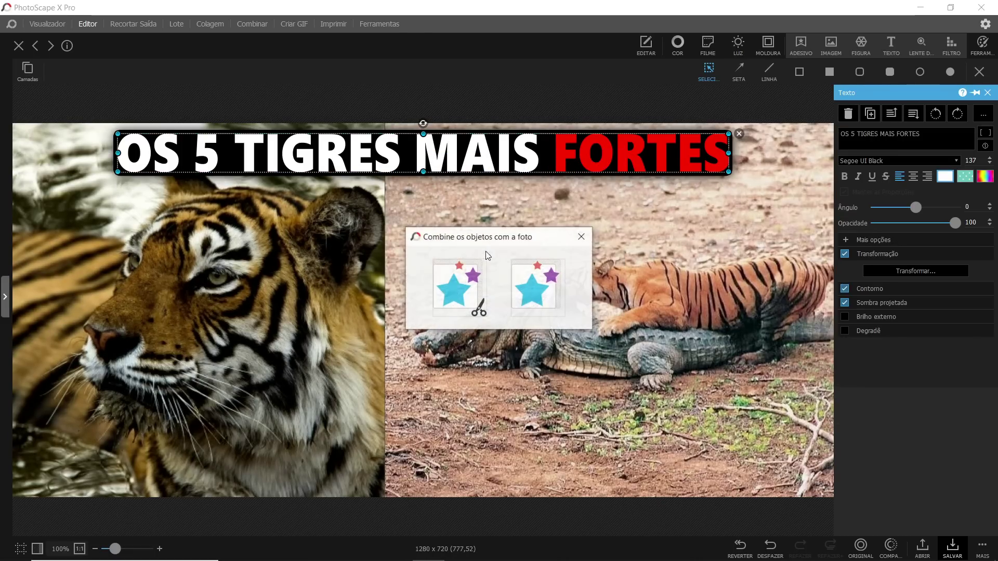
left_click(456, 285)
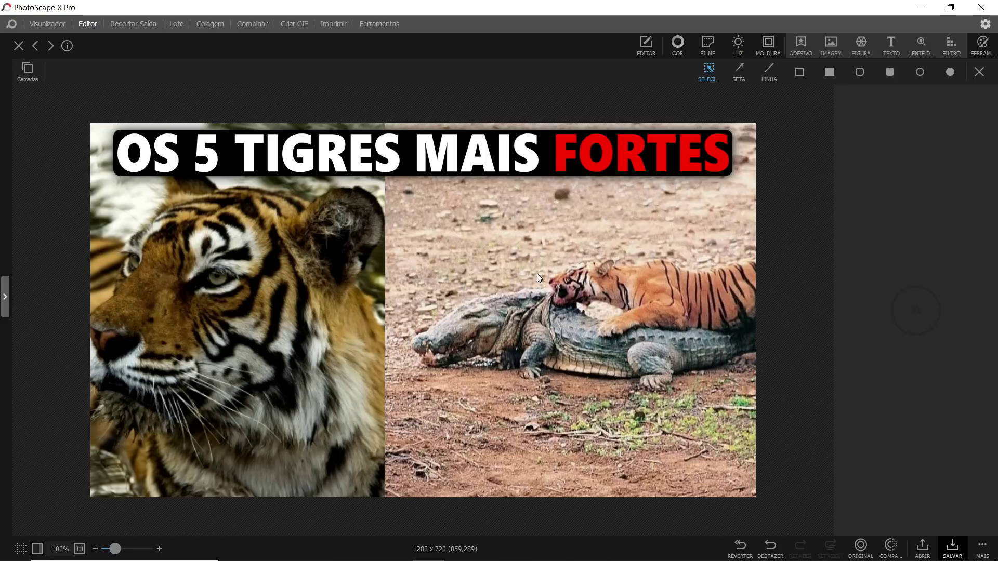
- Look over the available save options for the merged thumbnail and leave them without saving
left_click(984, 547)
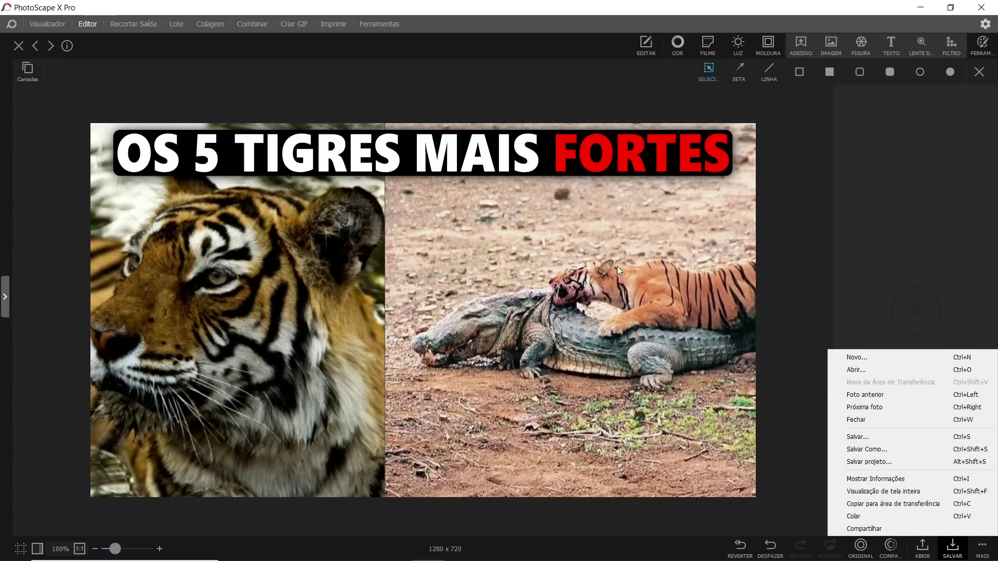
left_click(533, 254)
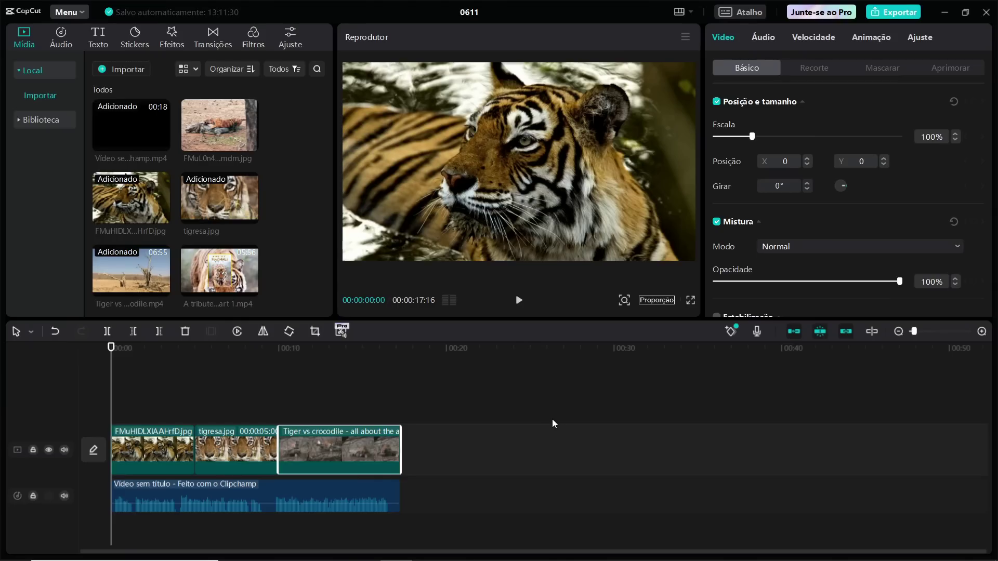
- Switch to CapCut, scrub the timeline into the crocodile clip, and review the export resolution and frame rate choices, closing them without exporting
left_click_drag(110, 347, 319, 355)
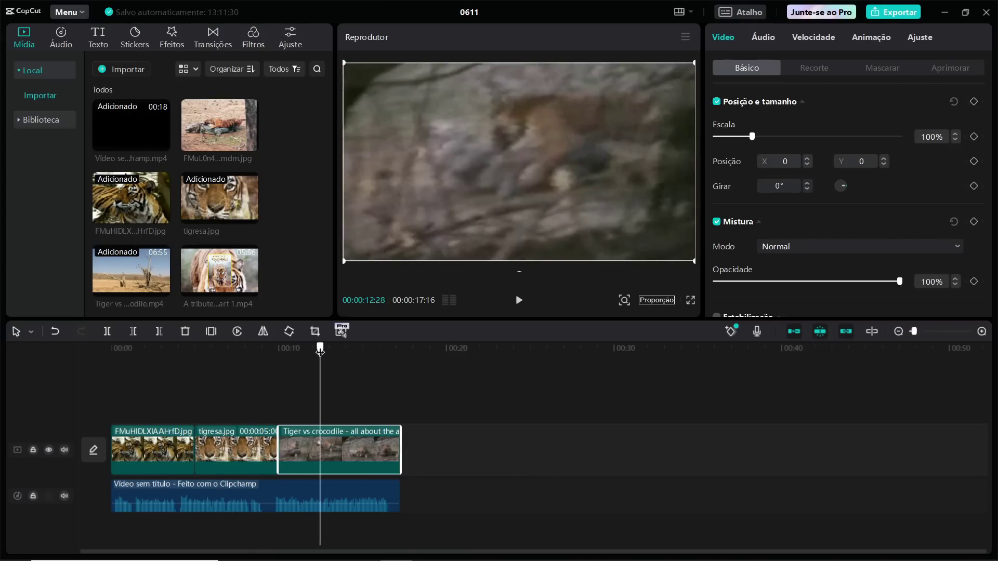
left_click(898, 13)
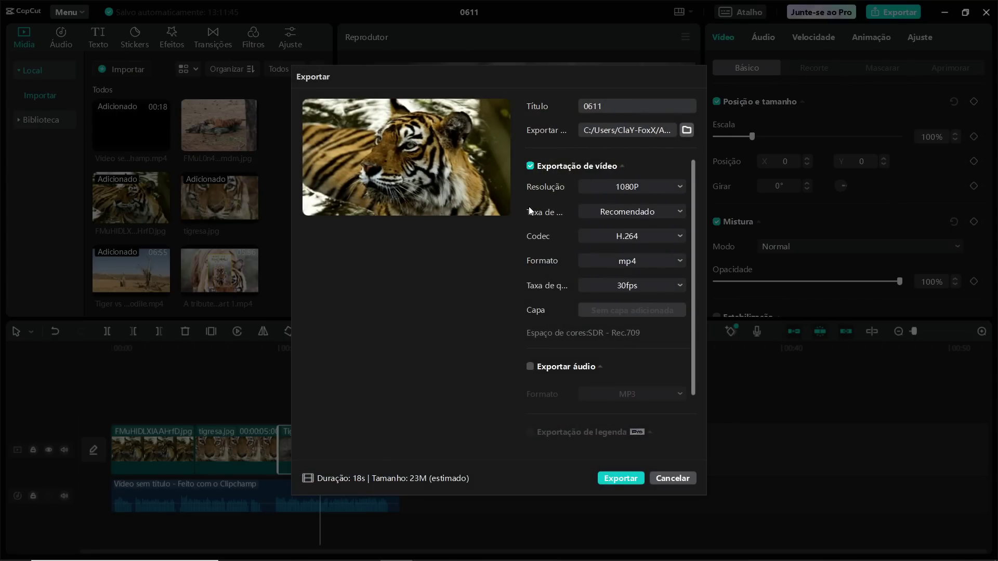
left_click(670, 187)
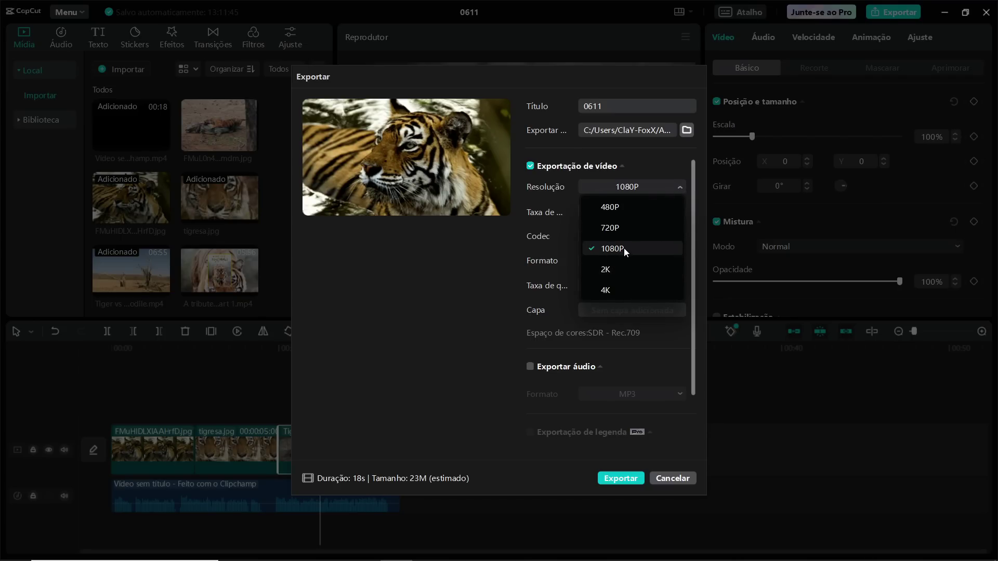
left_click(677, 193)
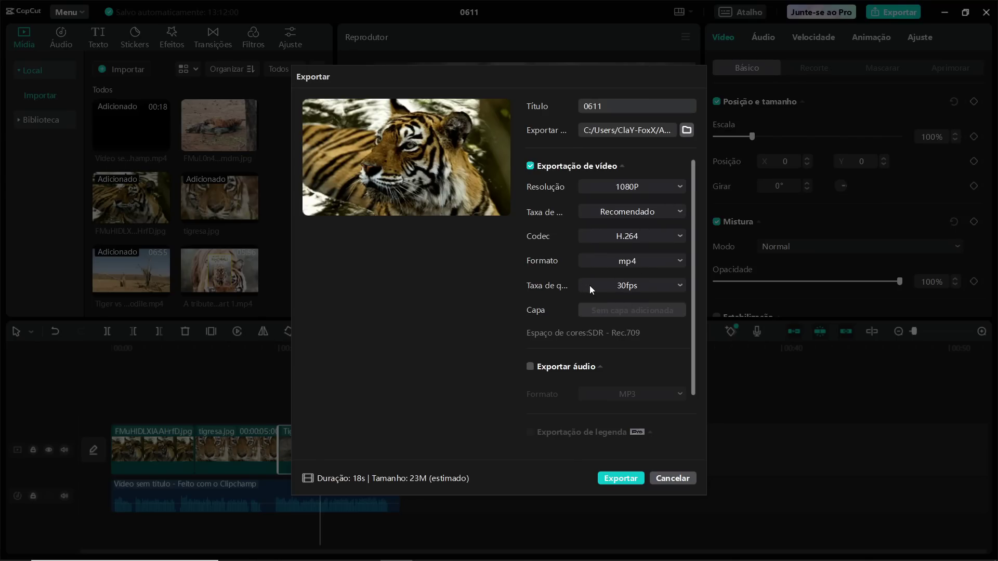
left_click(678, 286)
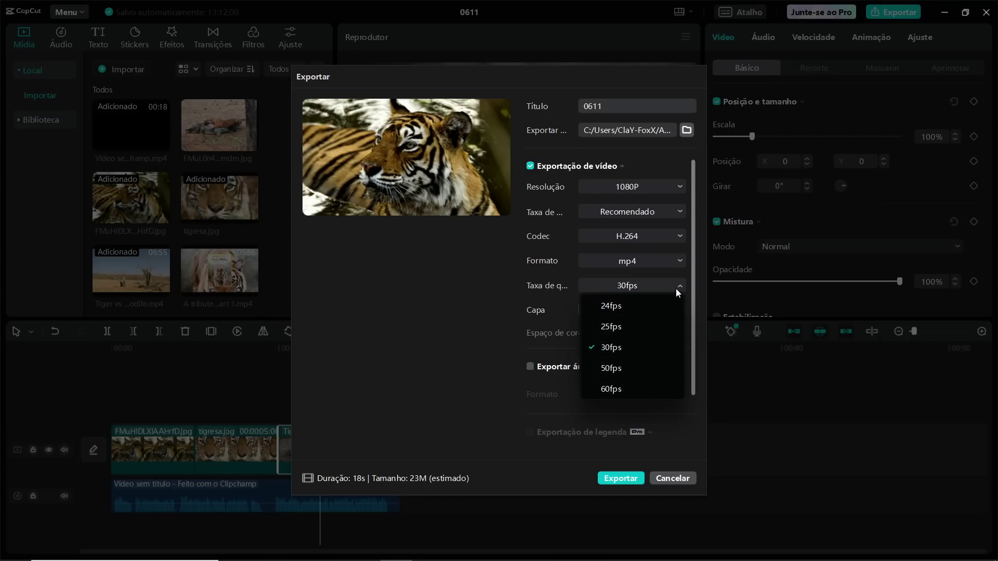
left_click(679, 287)
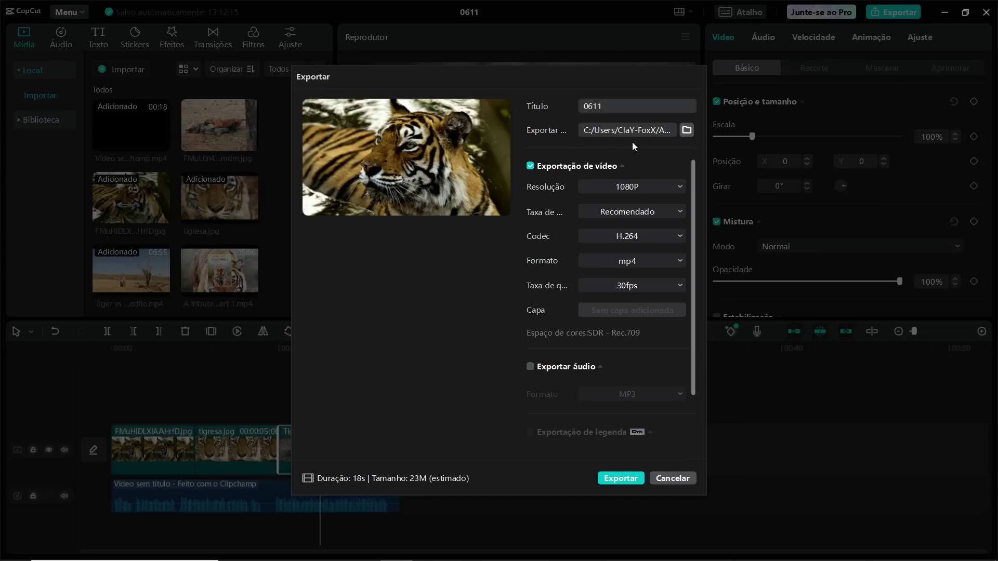
left_click(671, 477)
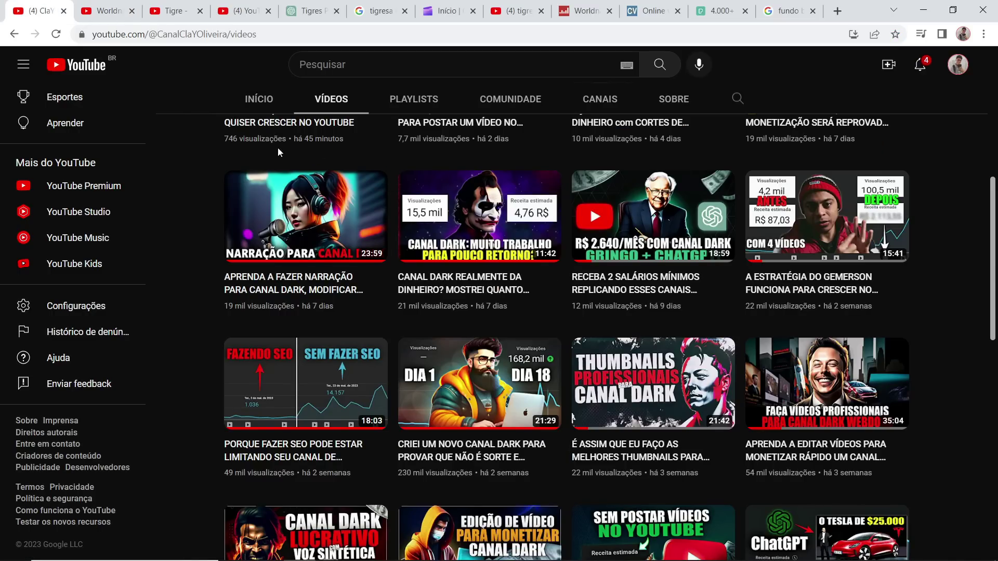
- Look through the YouTube channel's published videos for tutorials on thumbnails and video editing, ending back at the newest uploads
scroll(582, 384, "down", 1)
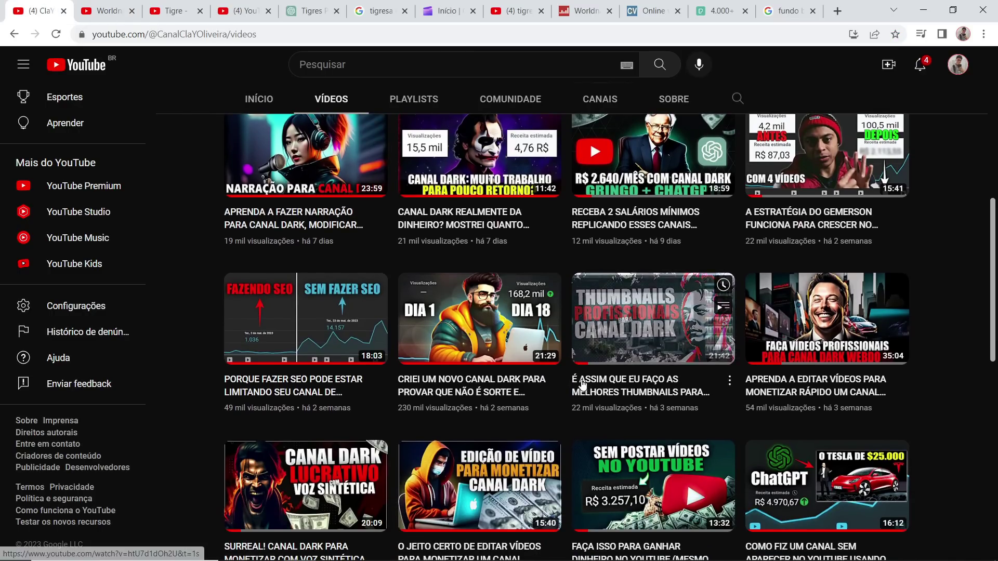
scroll(582, 384, "down", 2)
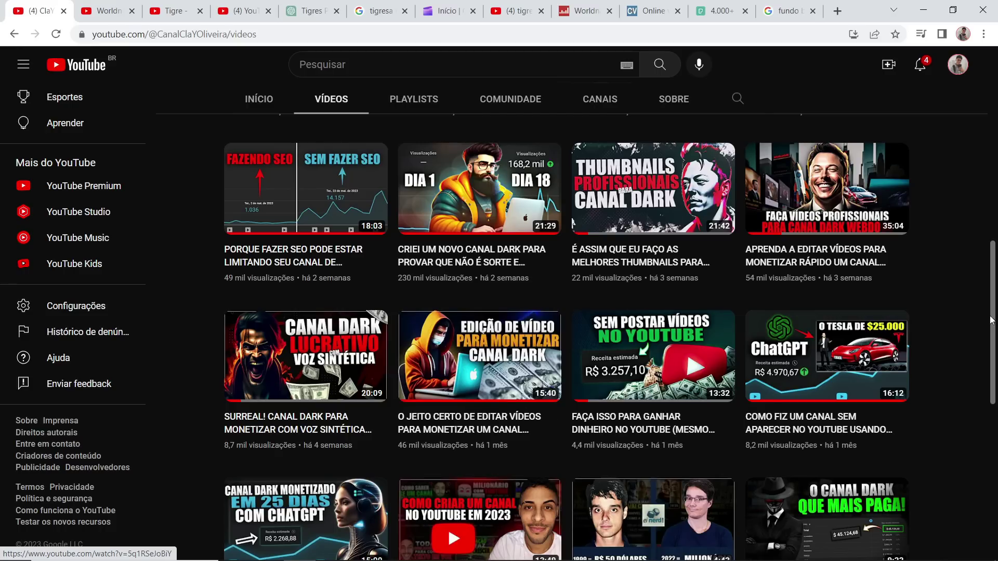
scroll(951, 314, "up", 1)
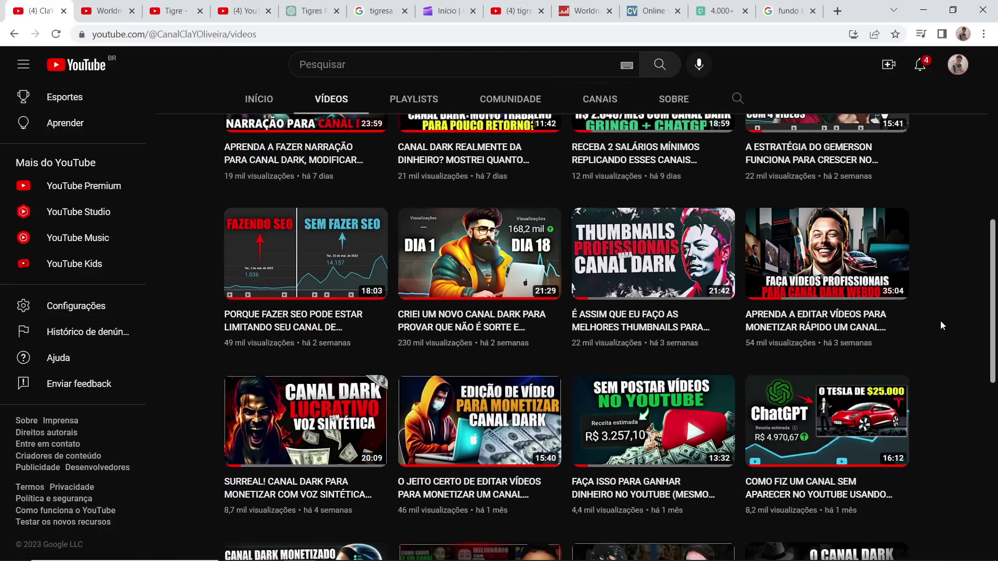
mouse_move(605, 305)
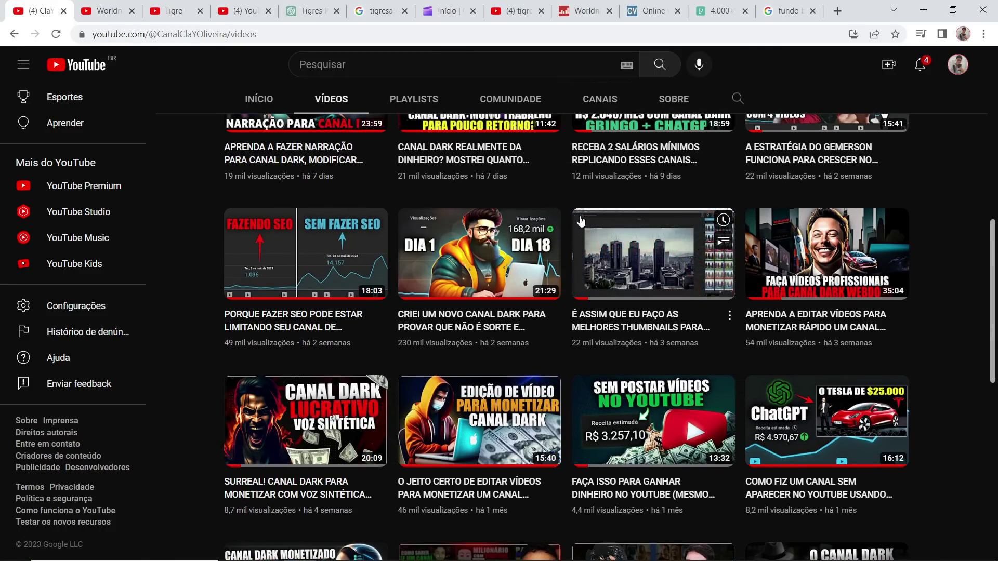
scroll(943, 282, "up", 10)
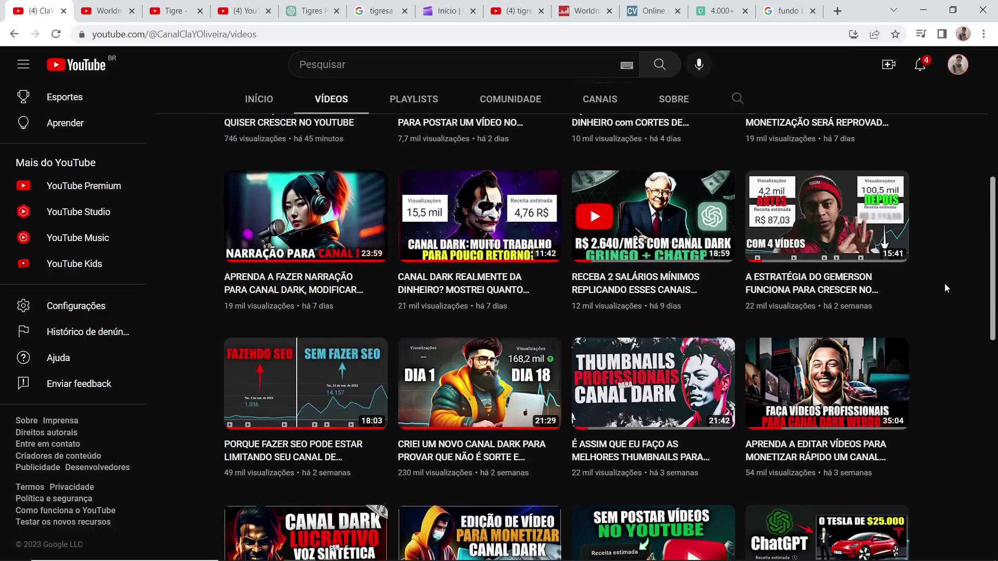
scroll(931, 323, "down", 8)
scroll(934, 324, "up", 9)
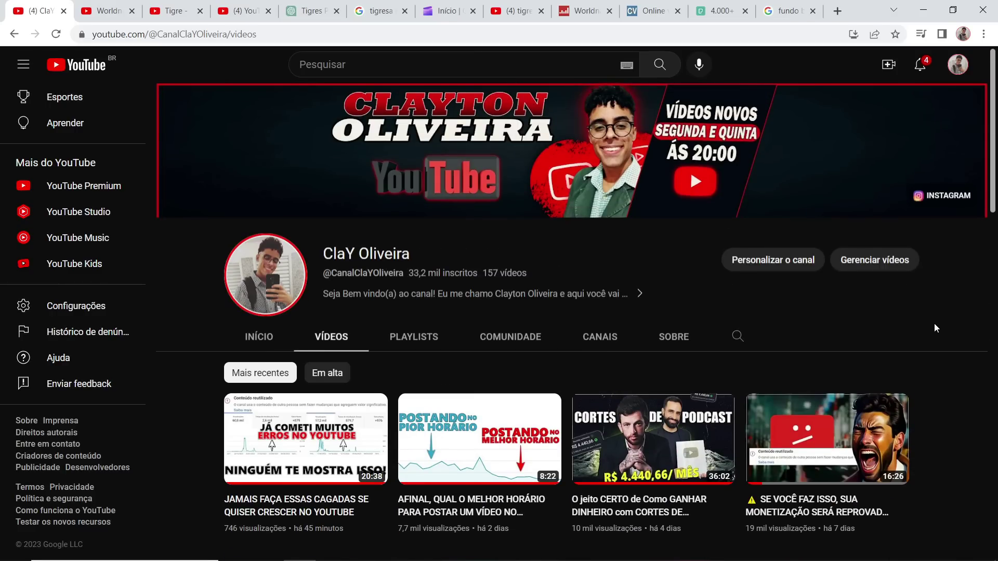